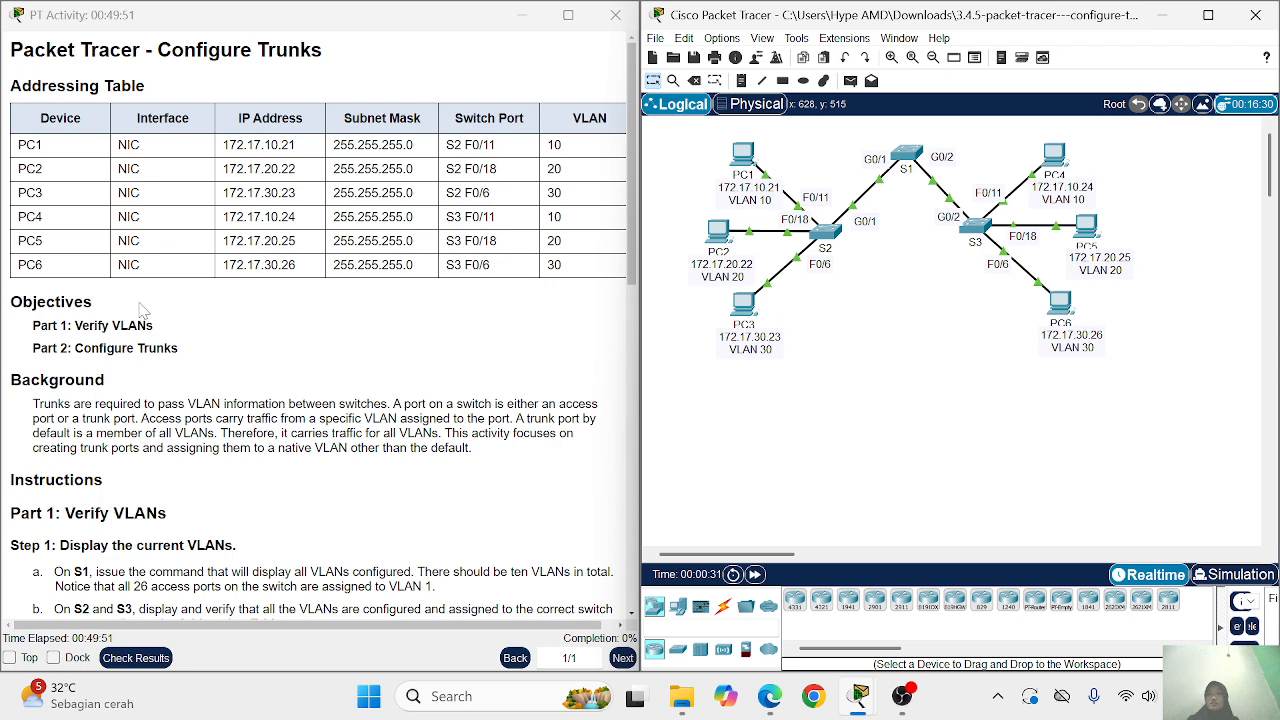
Read the activity's addressing table, objectives and instructions for verifying VLANs and configuring trunks, comparing them with the topology
scroll(12, 282, "down", 1)
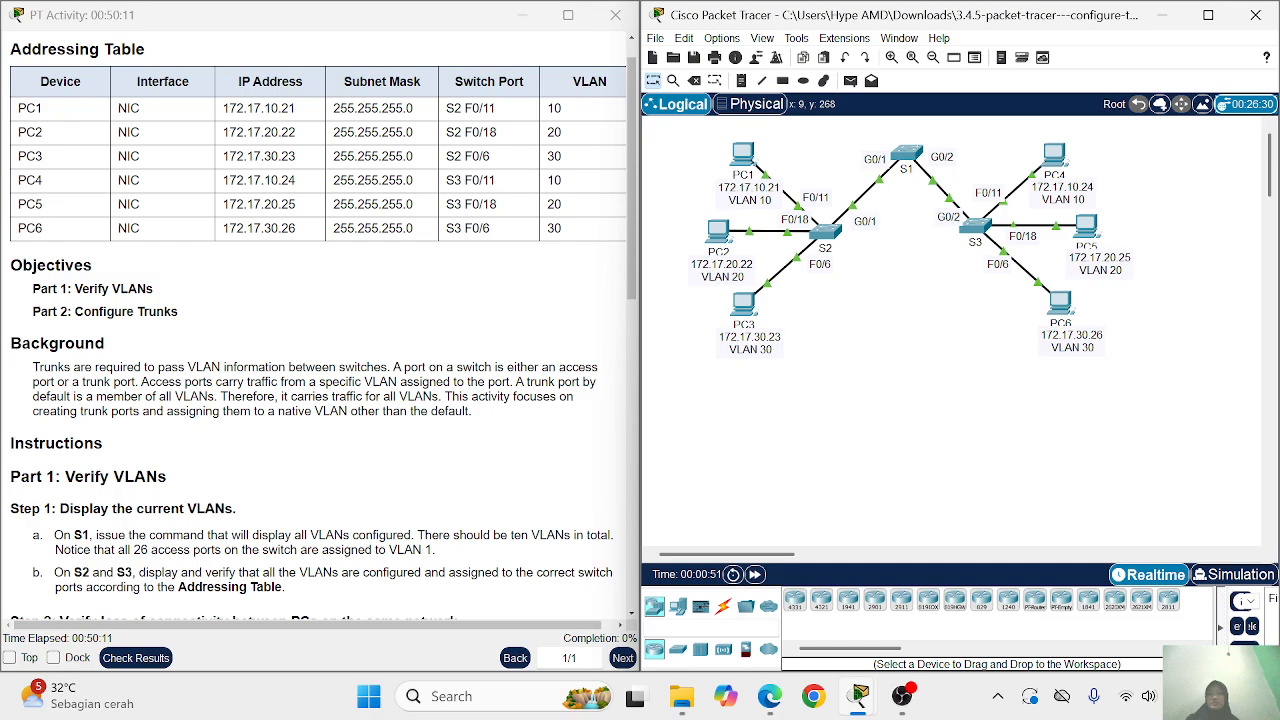
scroll(240, 430, "down", 10)
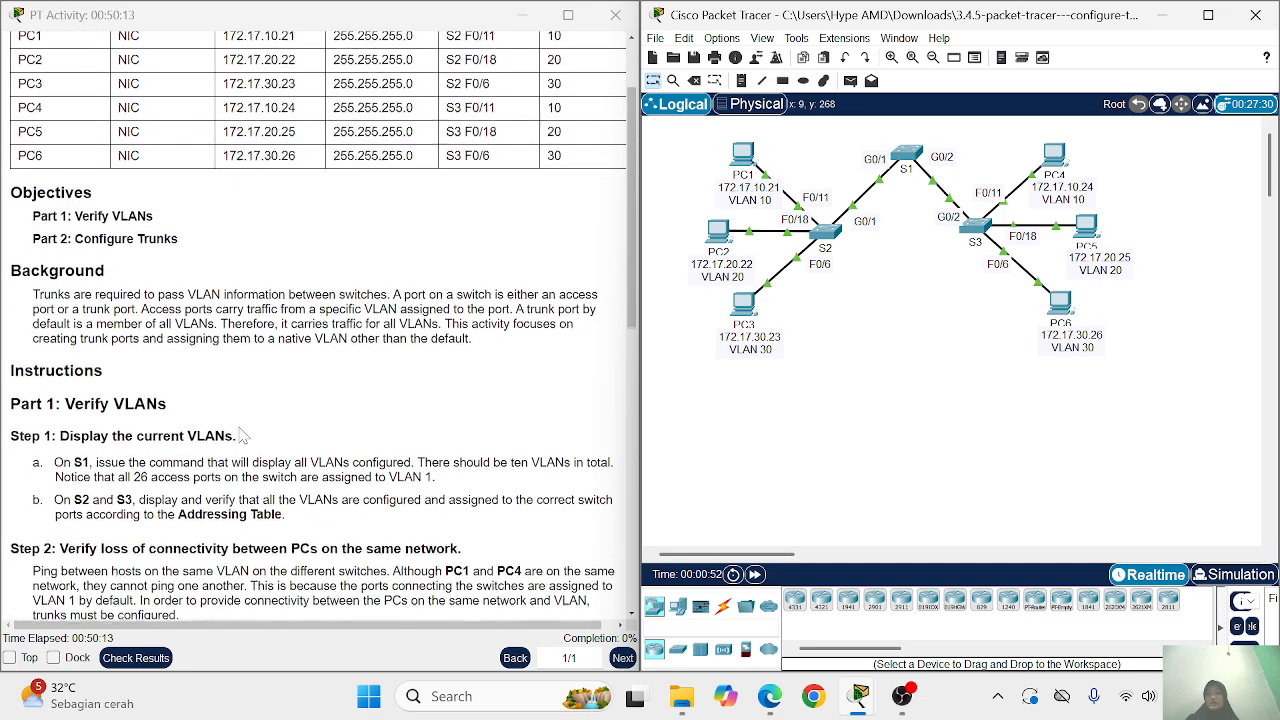
scroll(240, 432, "up", 10)
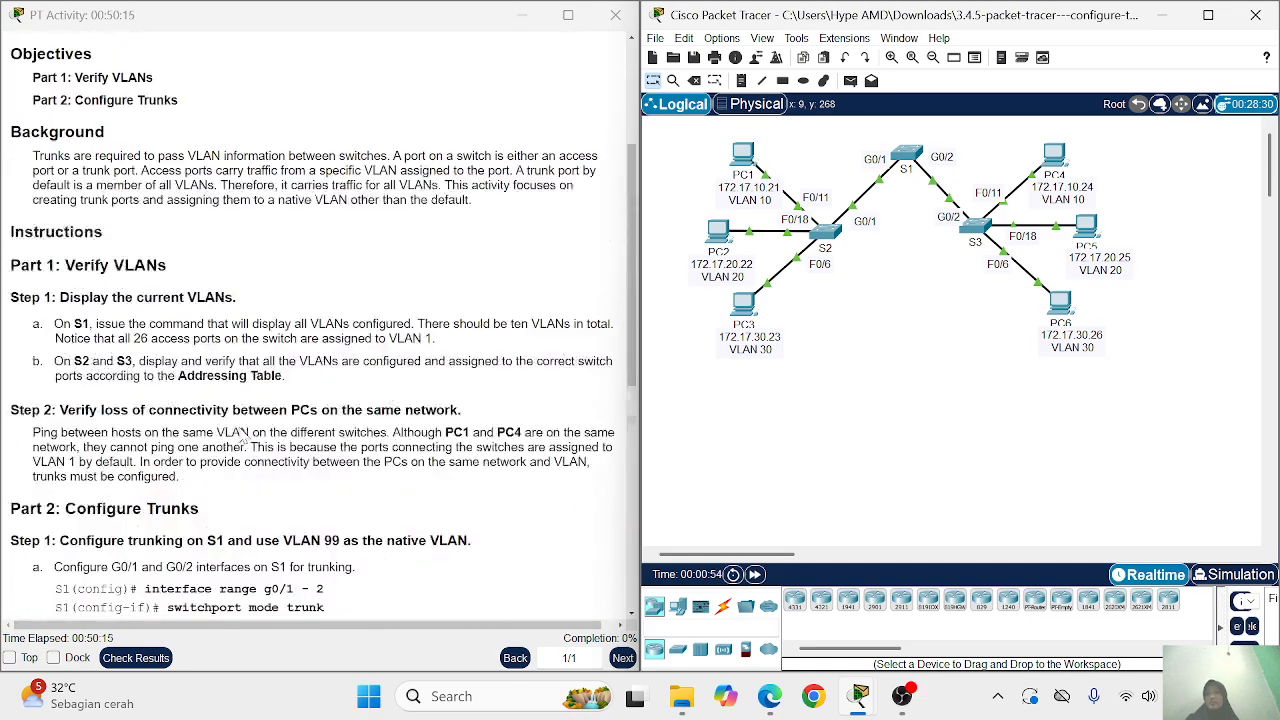
scroll(323, 322, "up", 1)
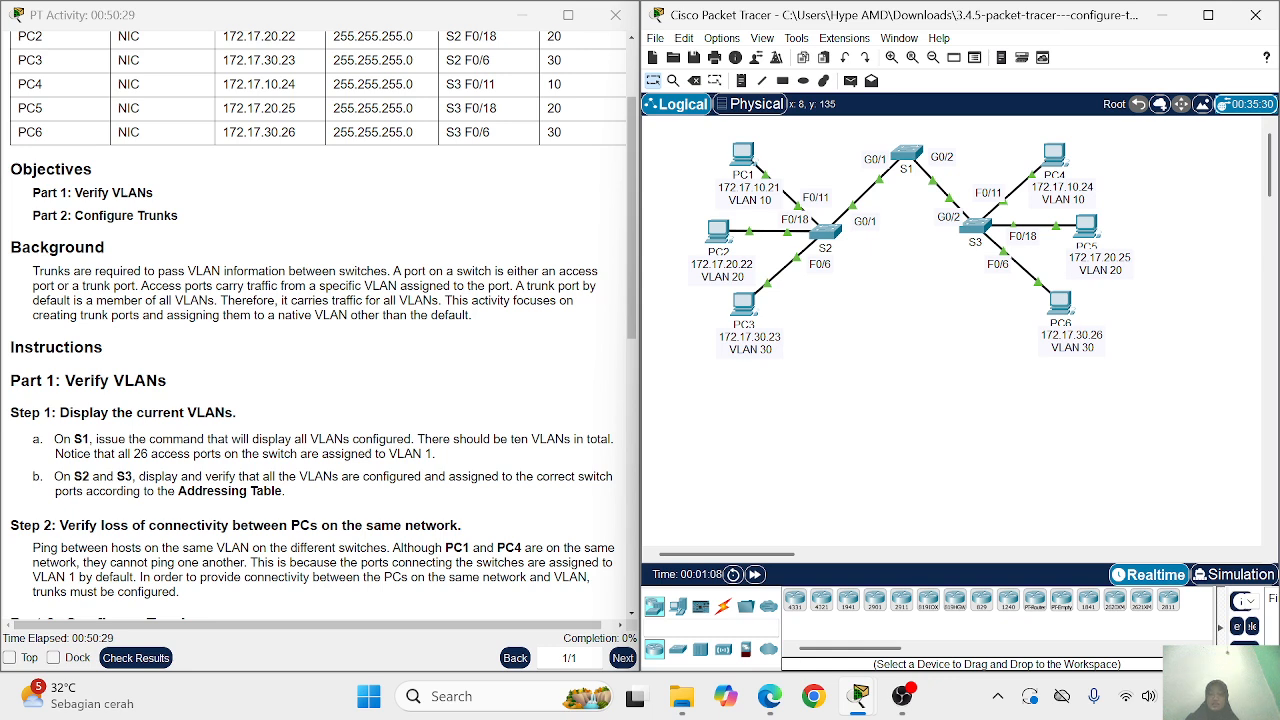
scroll(323, 327, "down", 1)
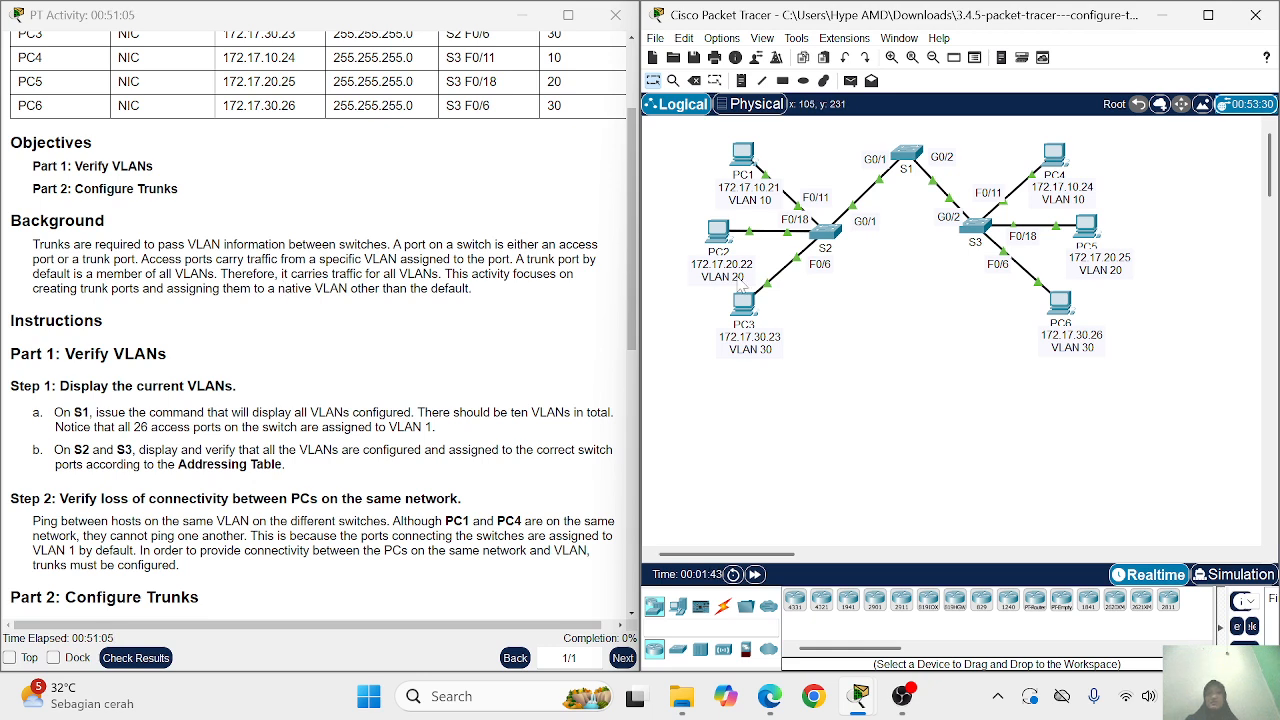
mouse_move(840, 255)
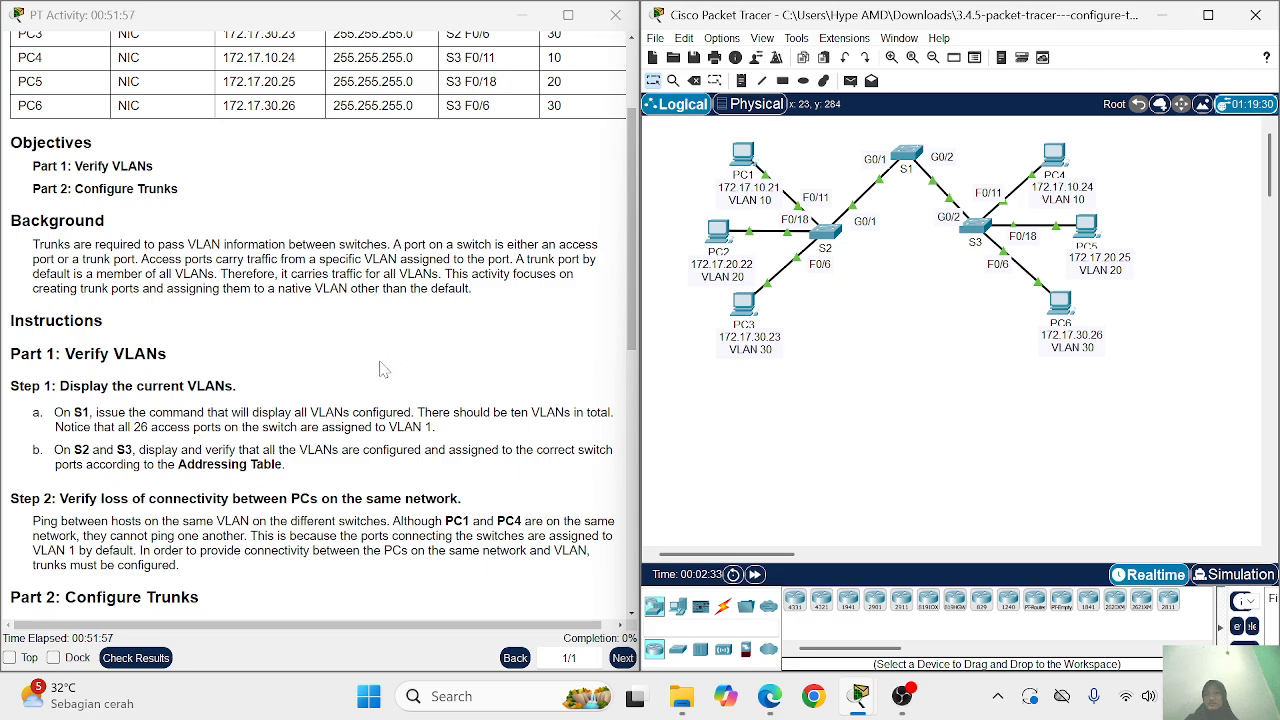
scroll(380, 370, "down", 3)
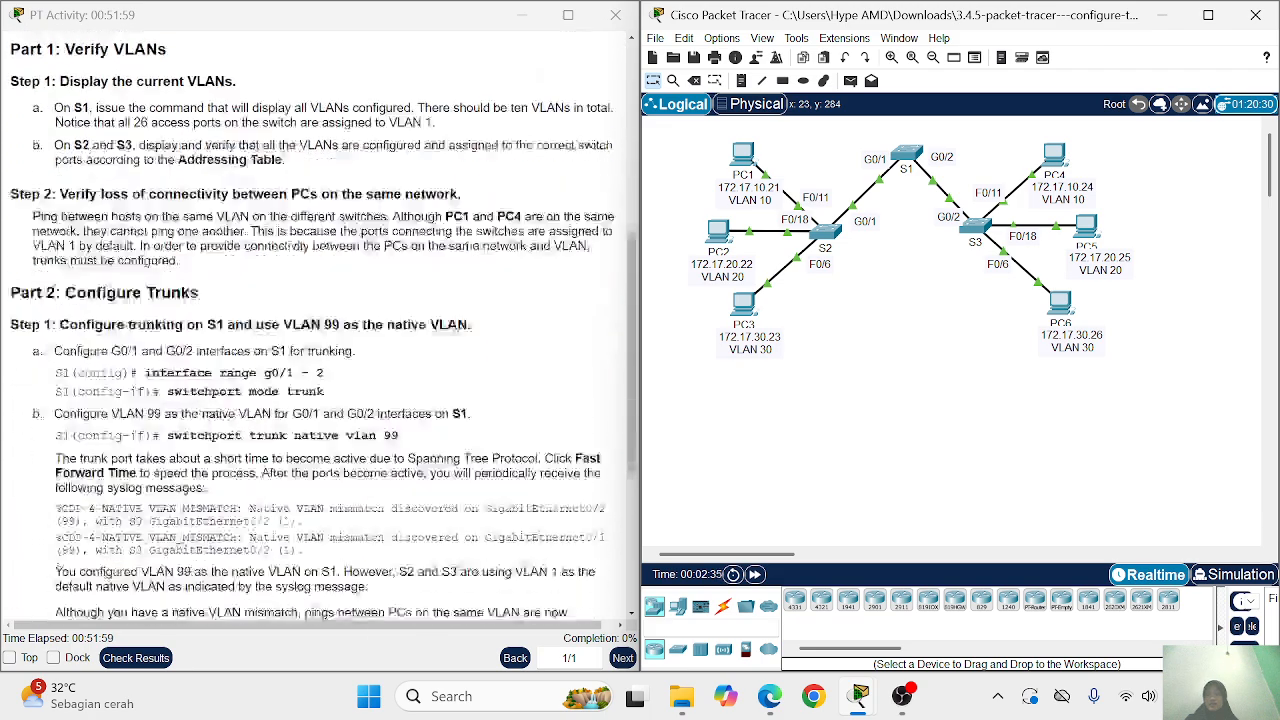
scroll(318, 330, "down", 2)
scroll(318, 330, "up", 6)
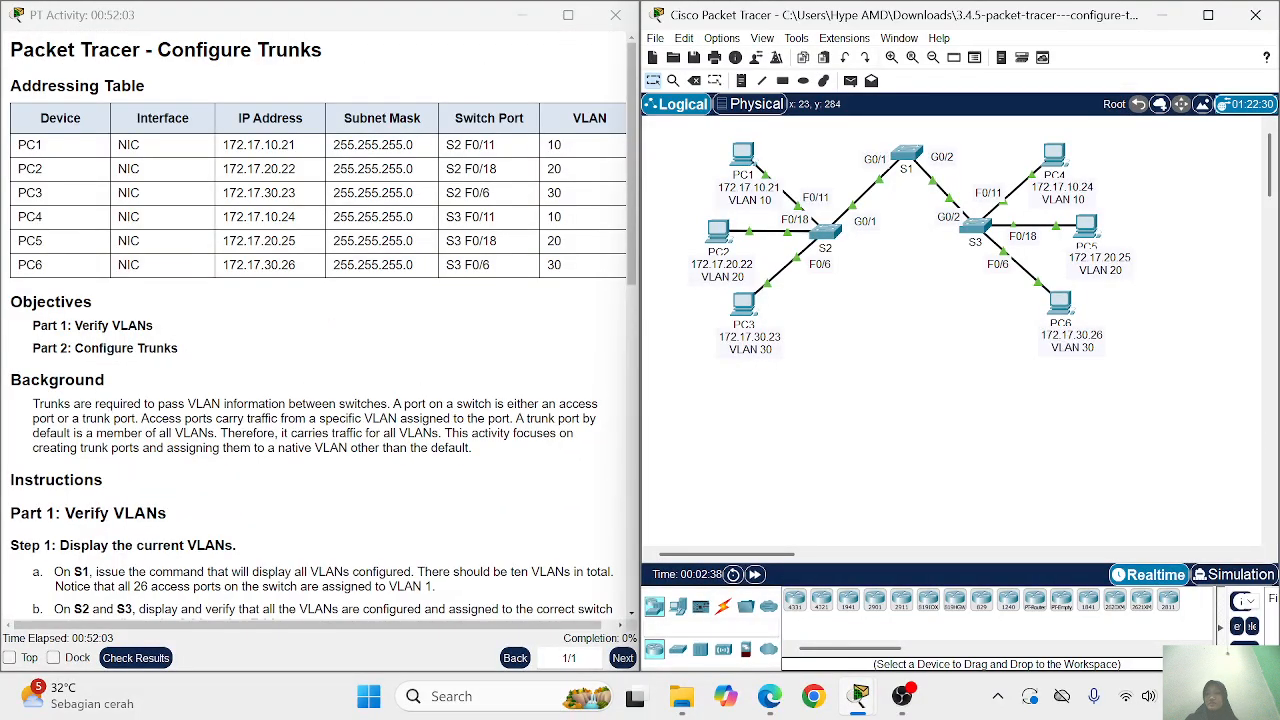
scroll(318, 330, "down", 1)
scroll(158, 278, "down", 2)
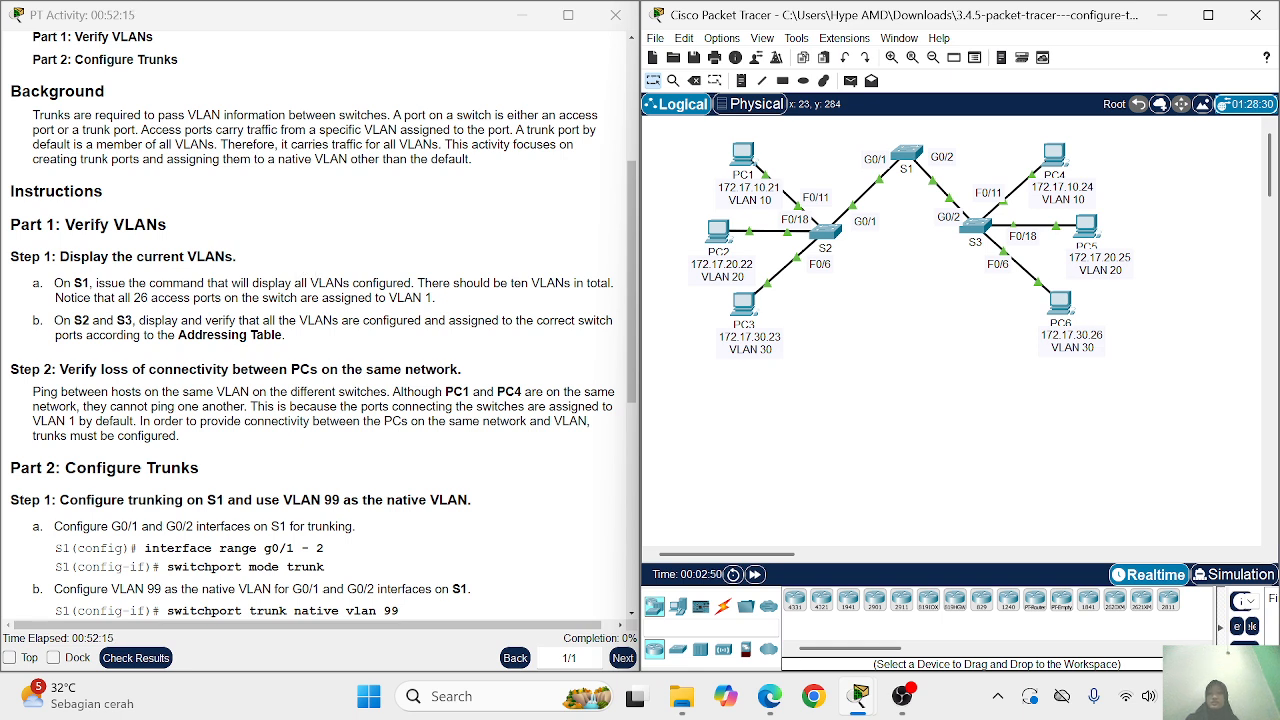
left_click_drag(72, 285, 104, 285)
left_click(293, 268)
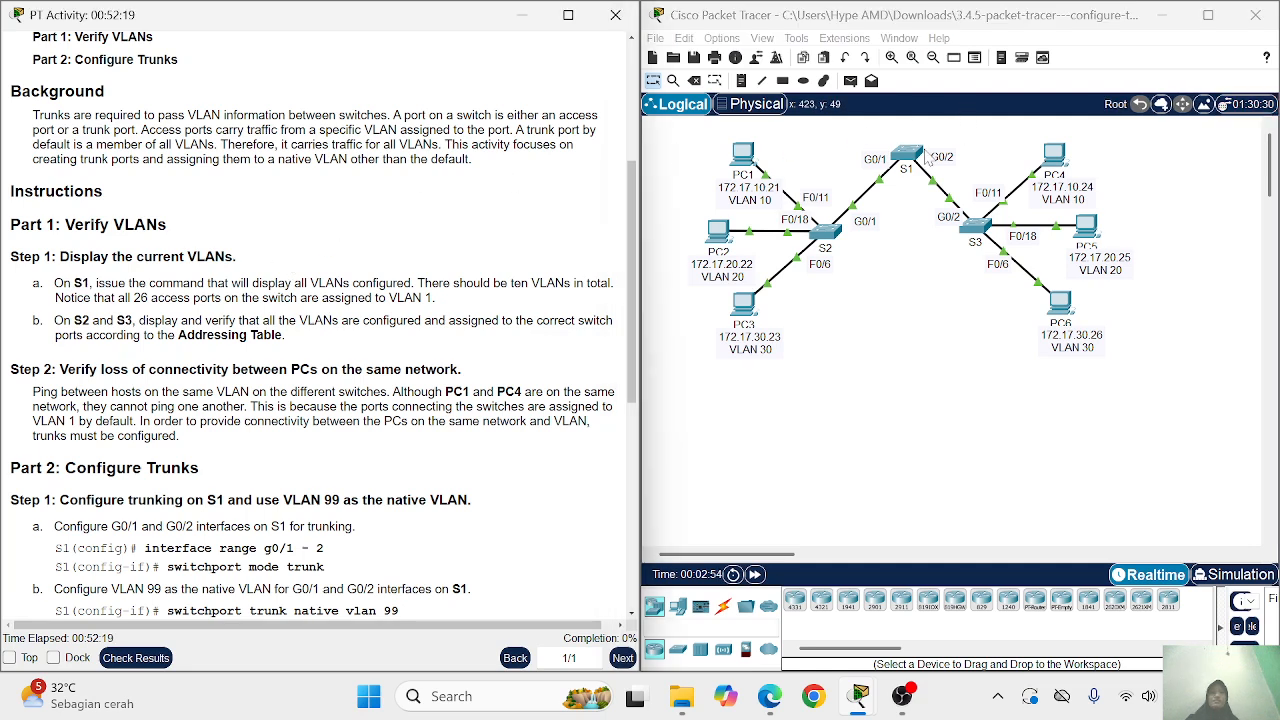
Enter privileged EXEC mode on switch S1 and display its VLANs with show vlan brief
left_click(905, 158)
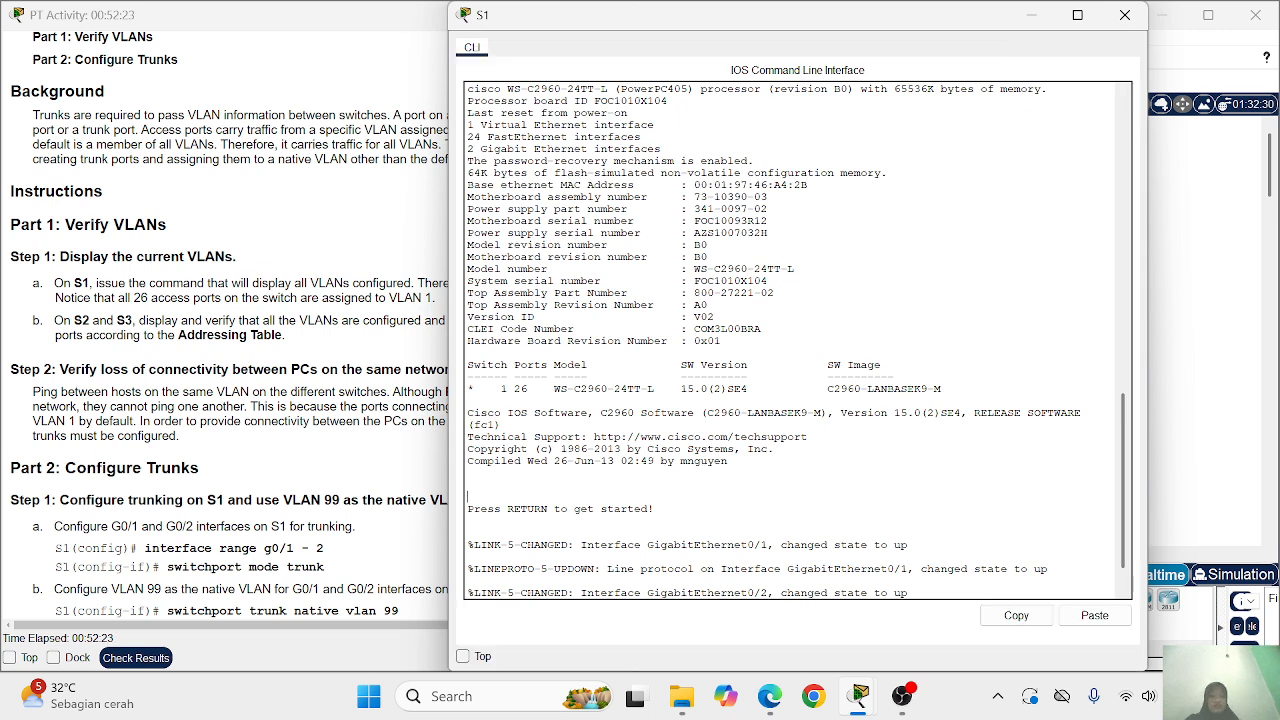
key("Return")
type("enab")
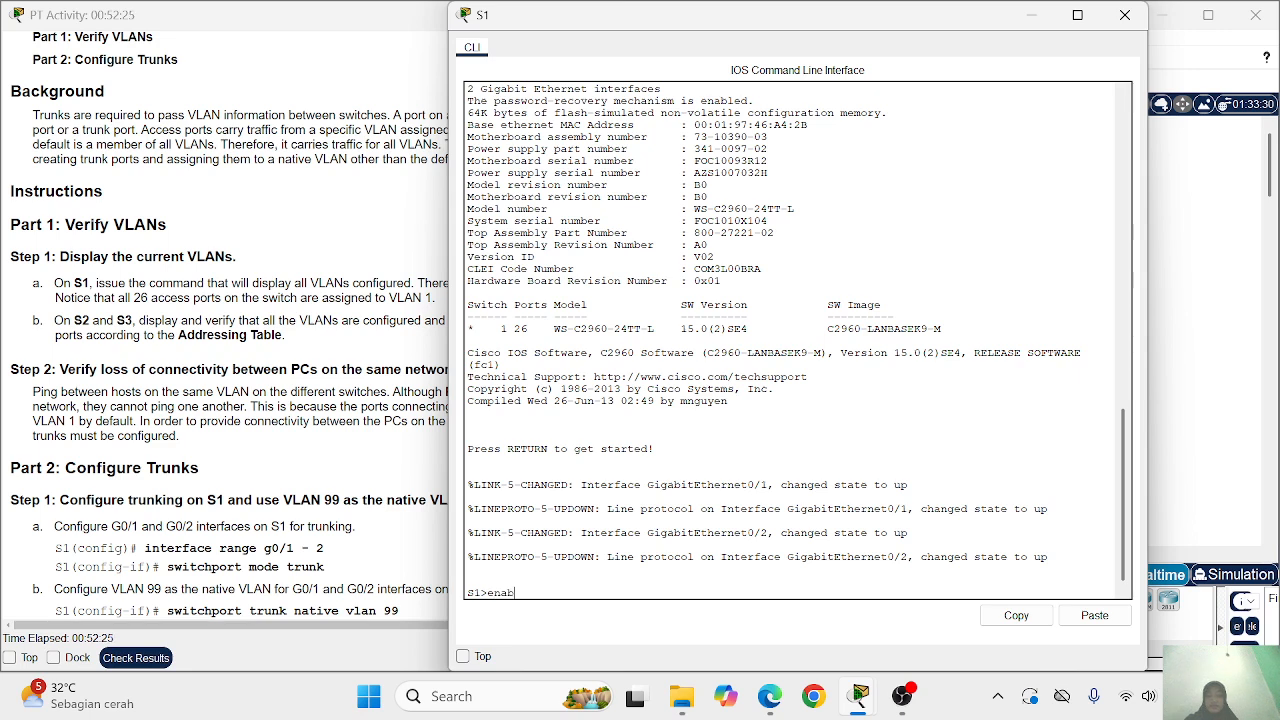
key("Return")
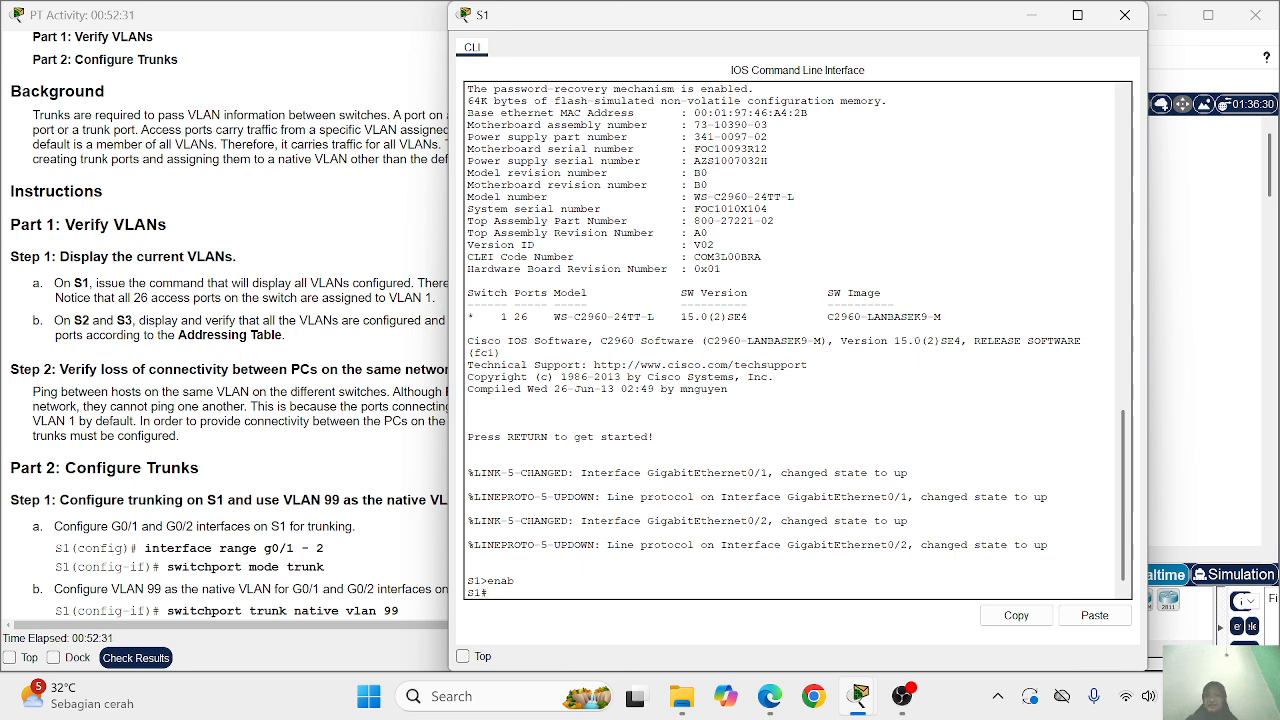
type("show ")
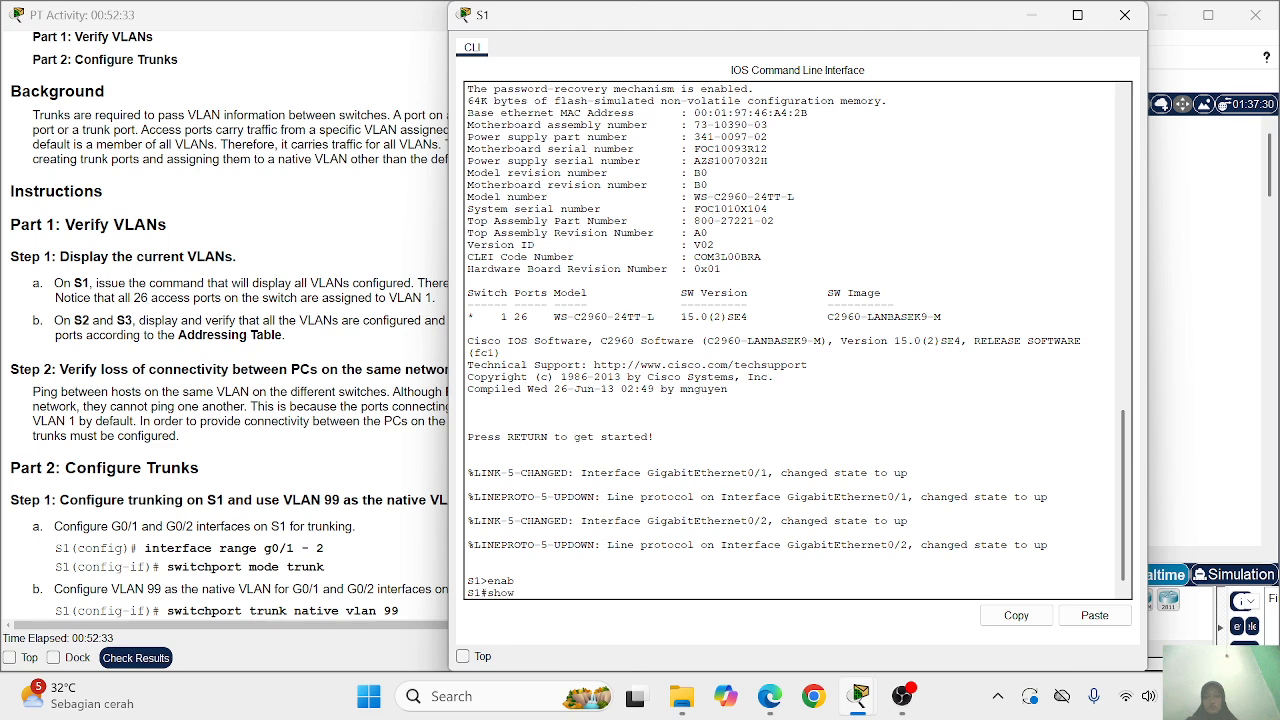
type("vlan brief")
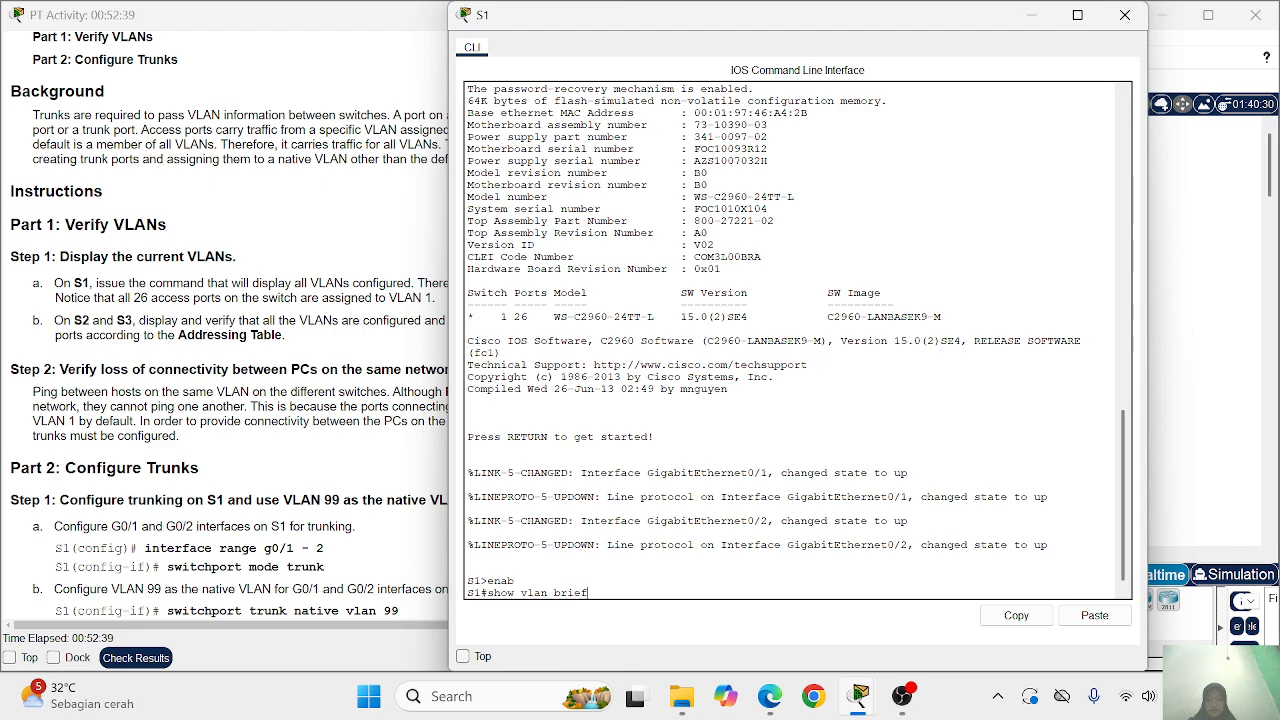
key("Return")
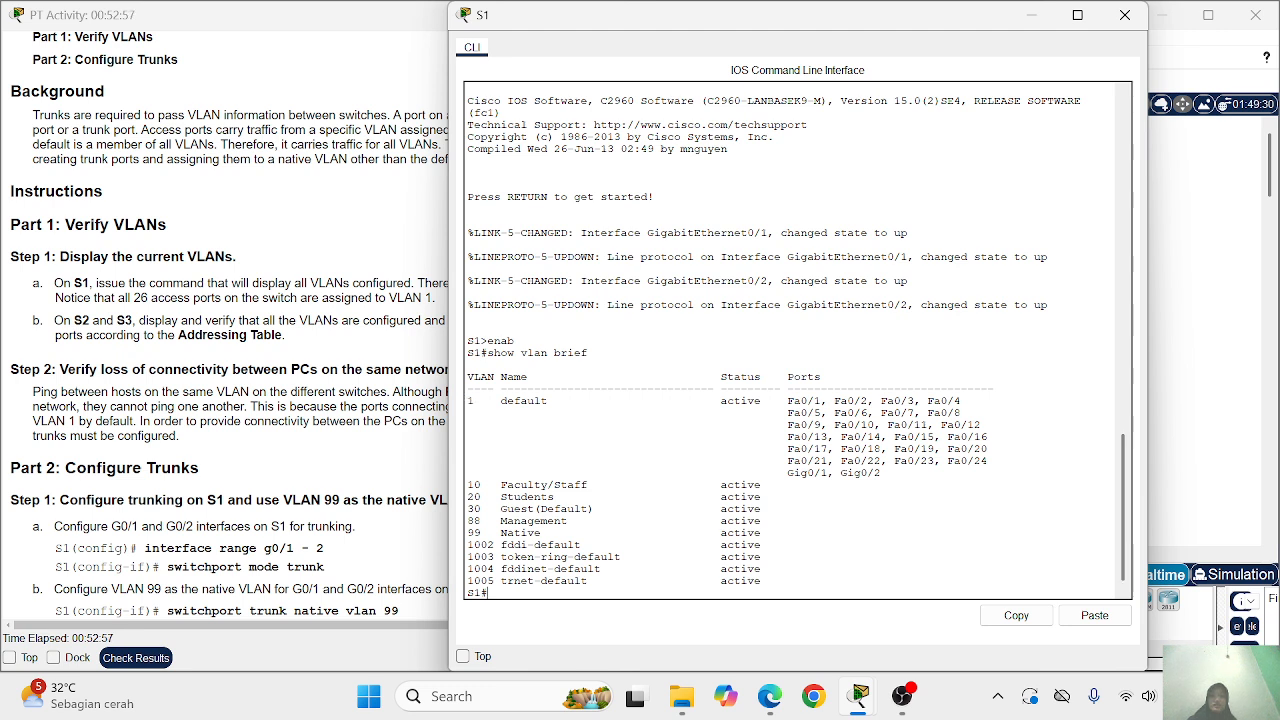
Examine the ports assigned to VLAN 1 on S1 and close the switch's window
left_click_drag(787, 400, 880, 472)
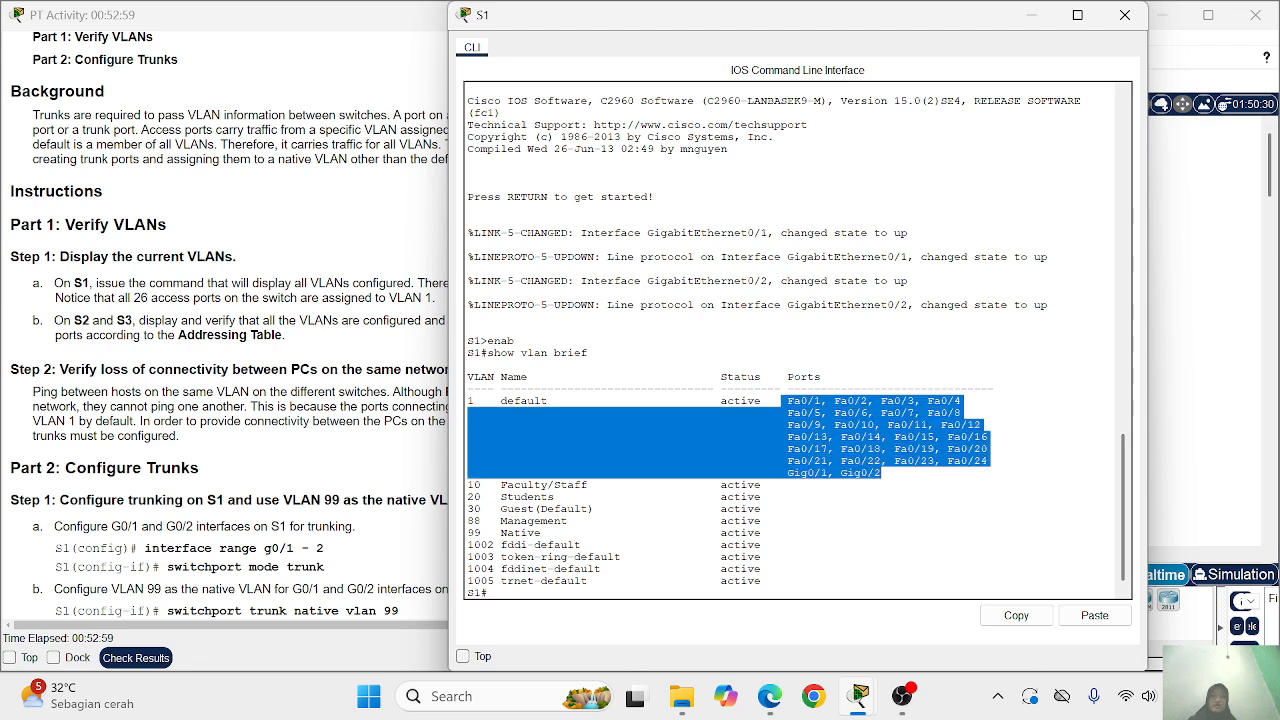
left_click(787, 544)
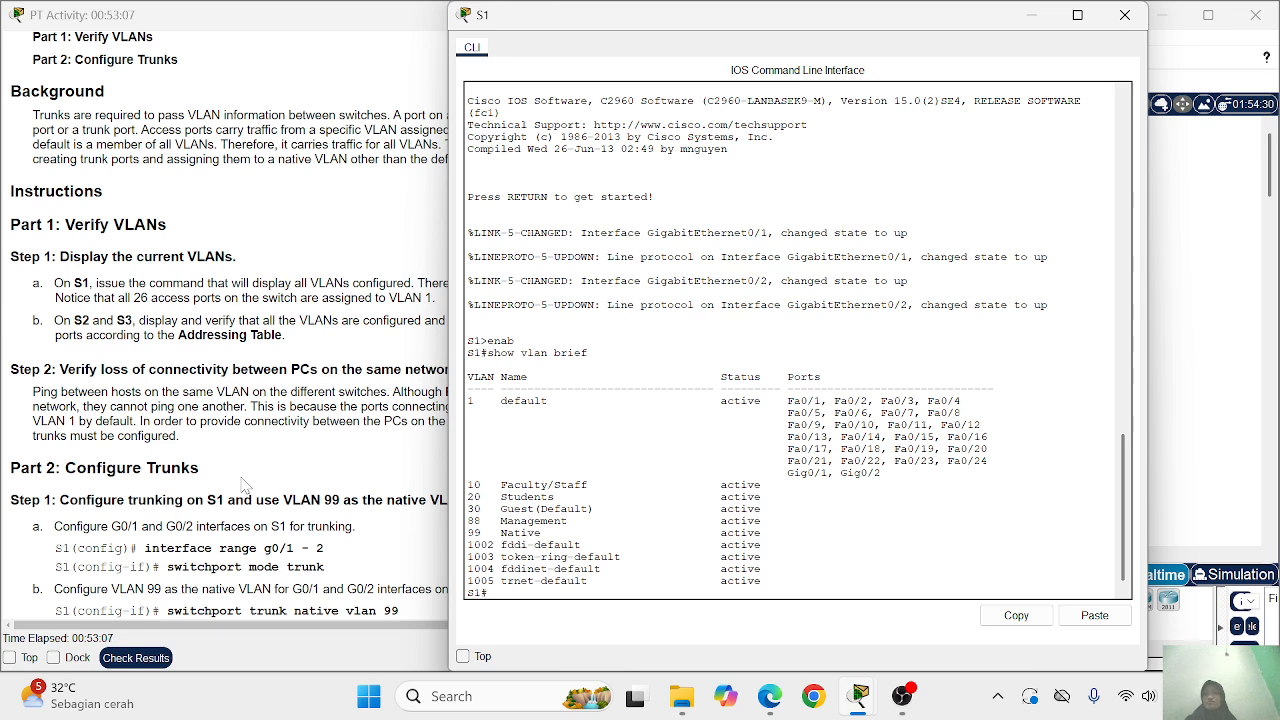
right_click(709, 19)
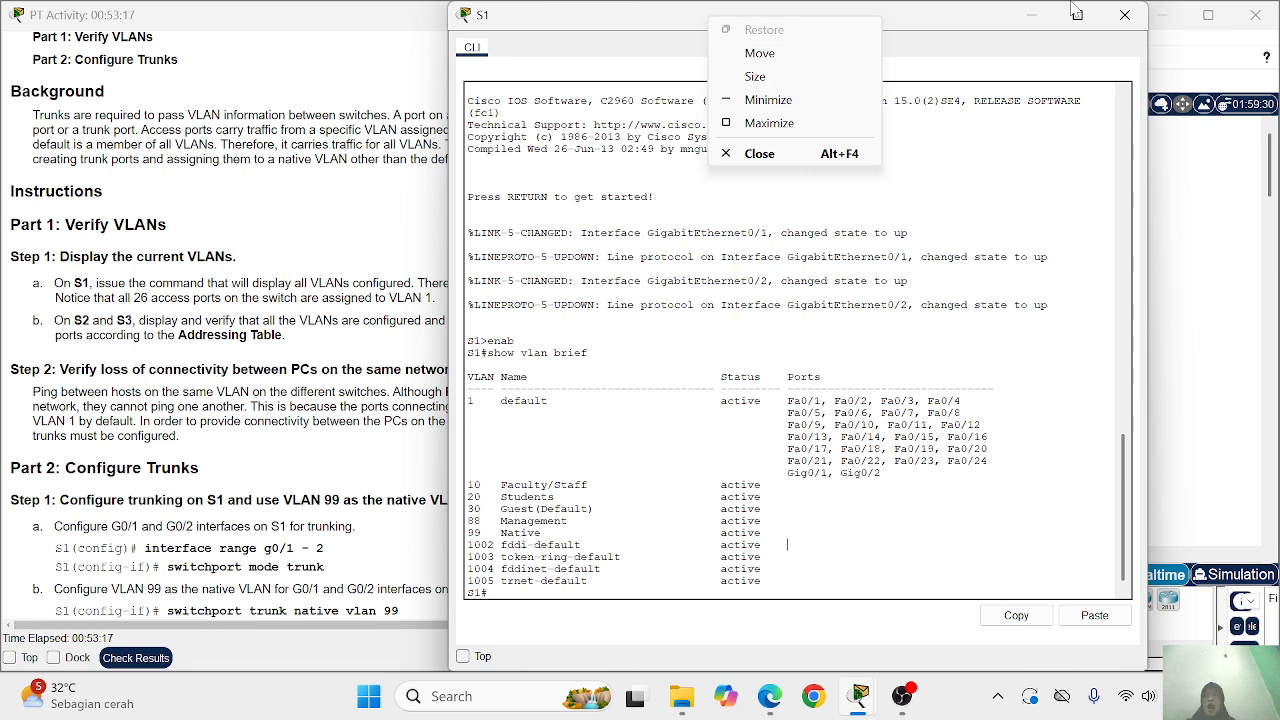
left_click(1125, 16)
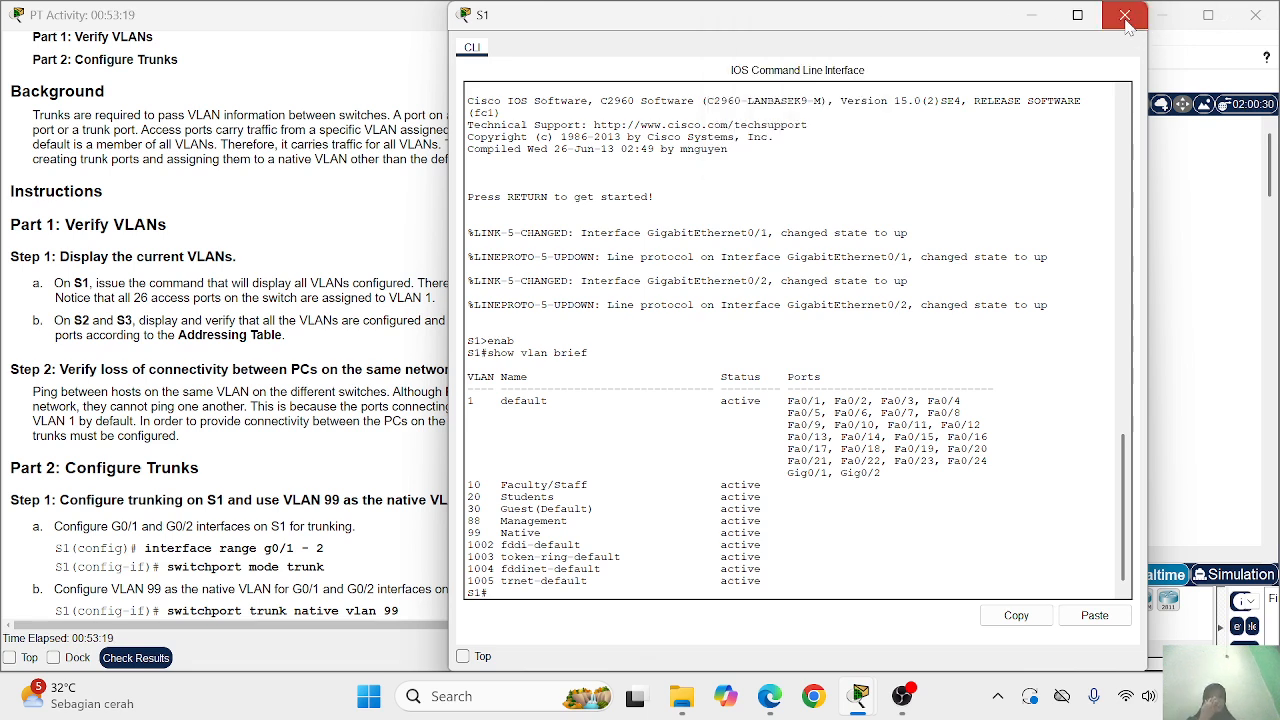
left_click(1125, 16)
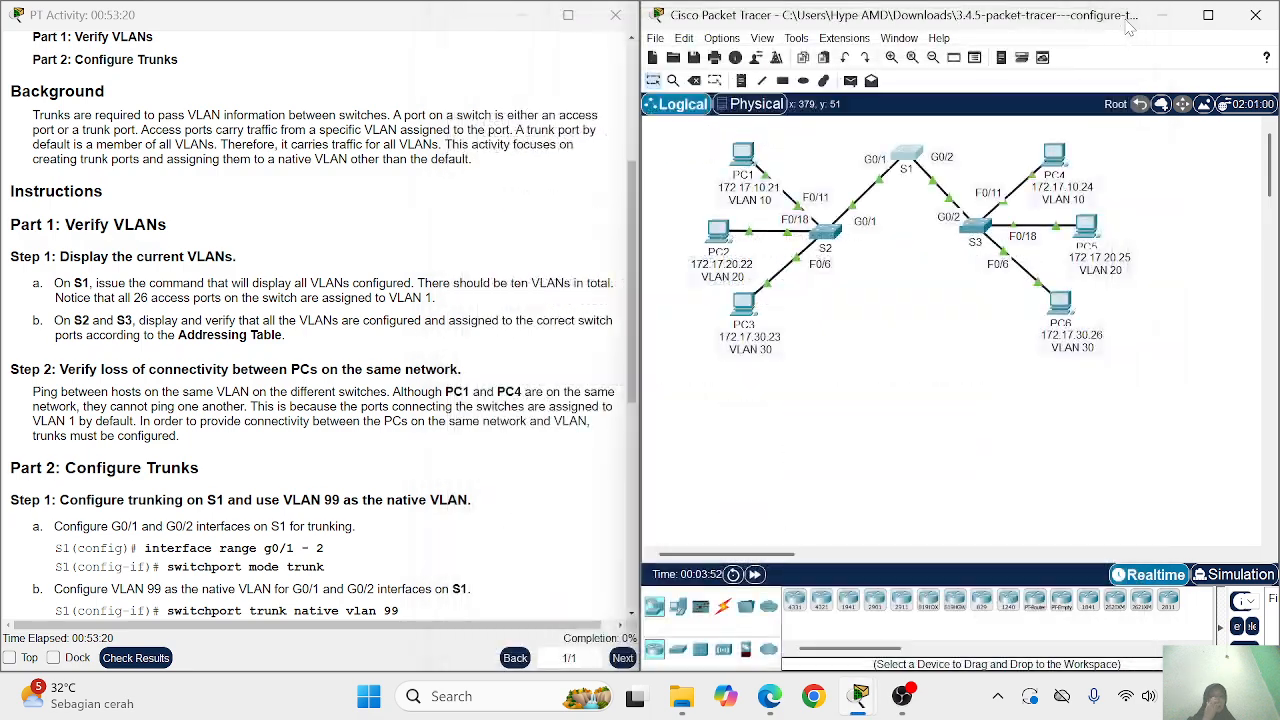
Enter privileged EXEC mode on switch S2 and display its VLANs with show vlan brief
left_click(827, 232)
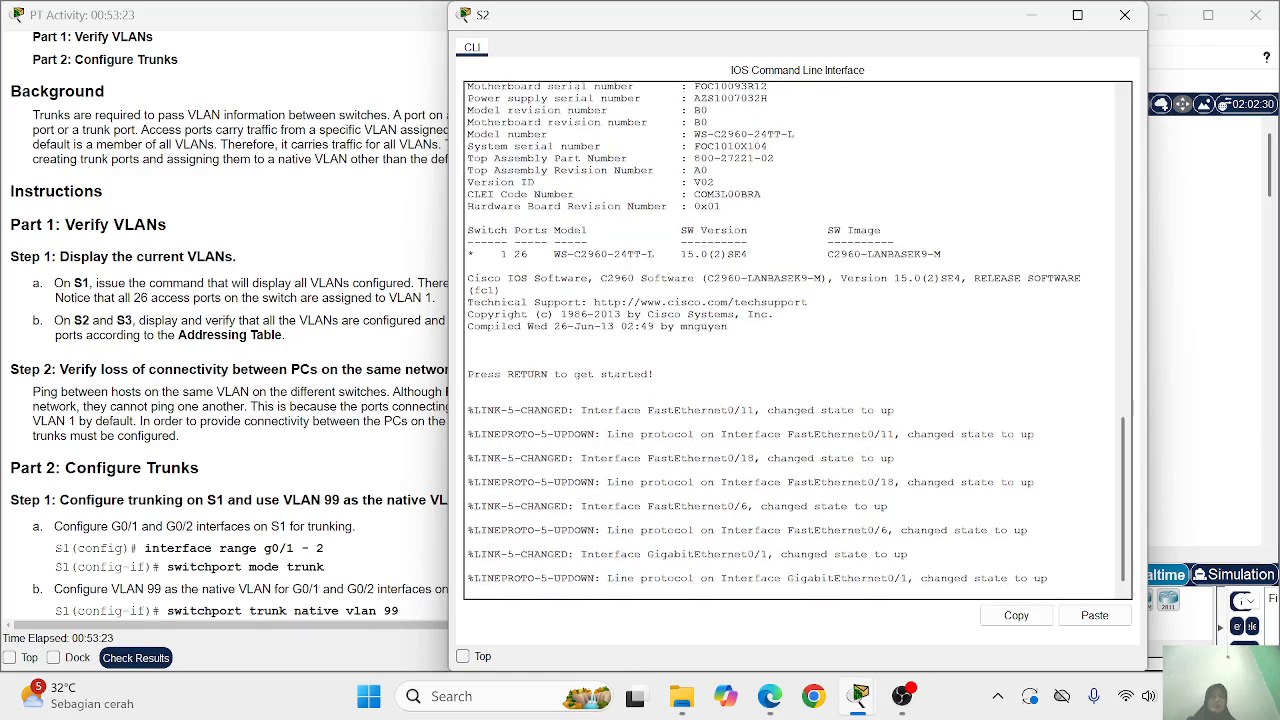
key("Return")
type("enab")
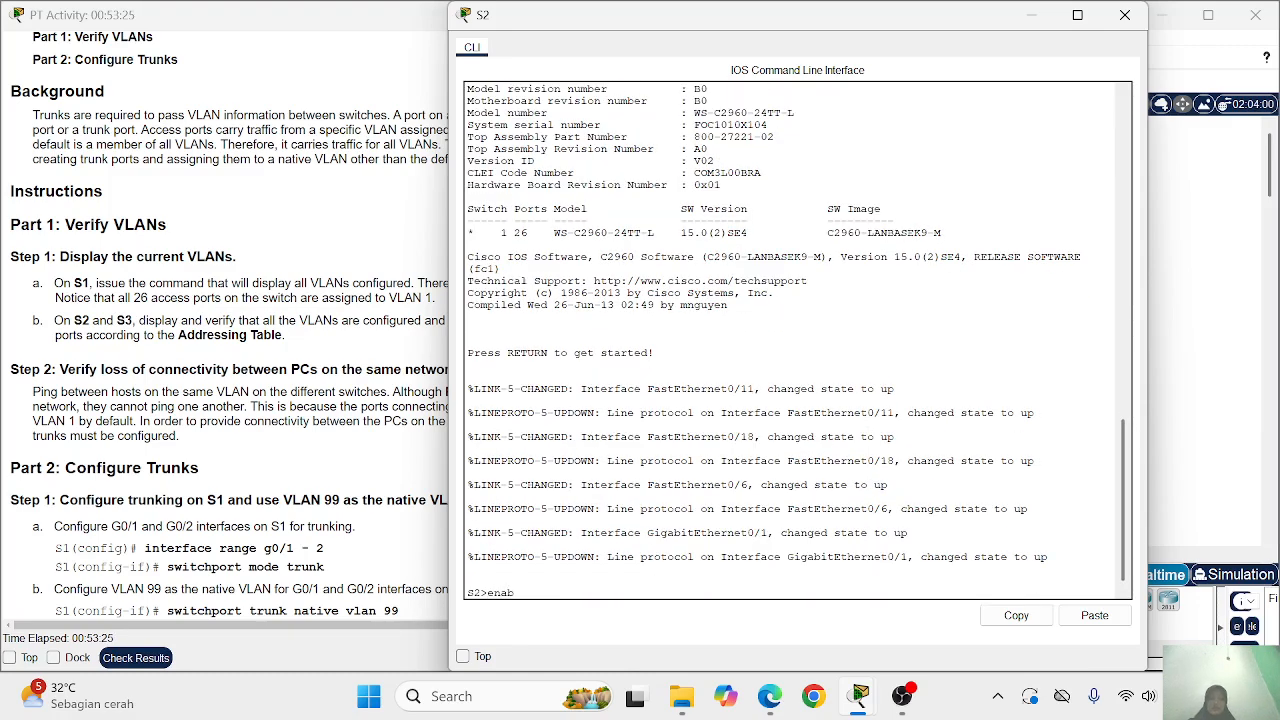
key("Return")
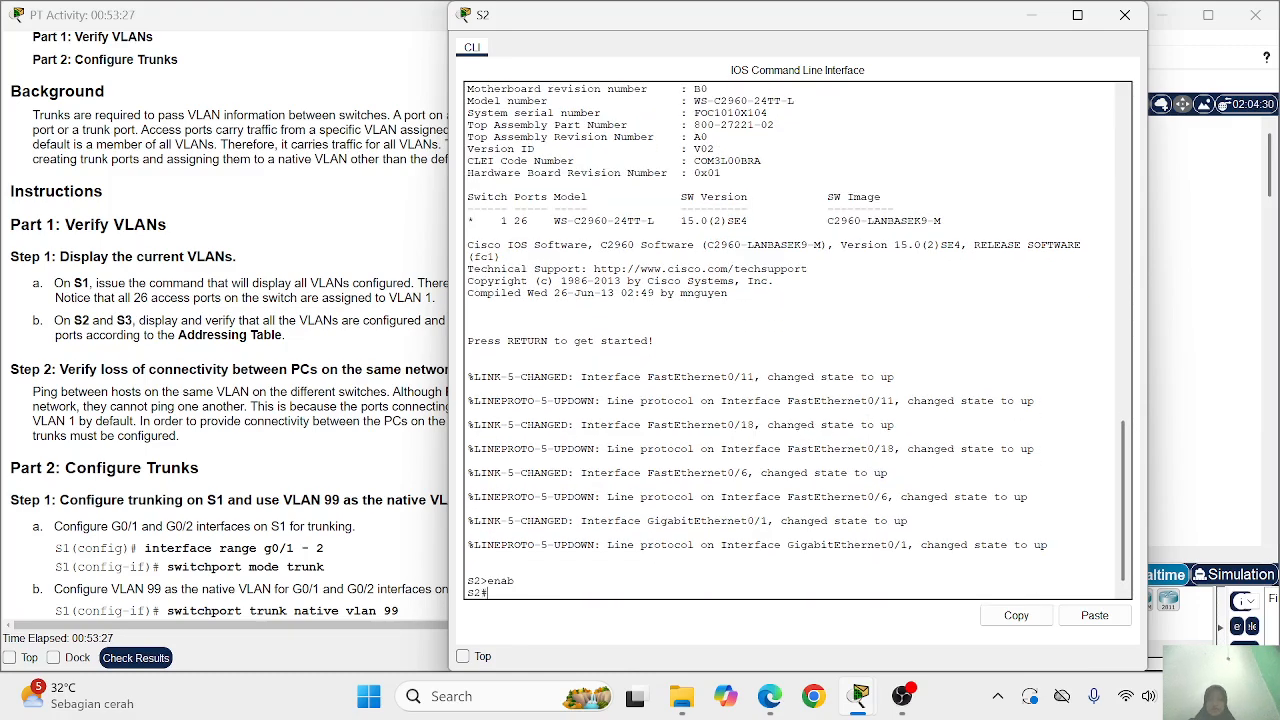
type("show vlan brief")
key("Return")
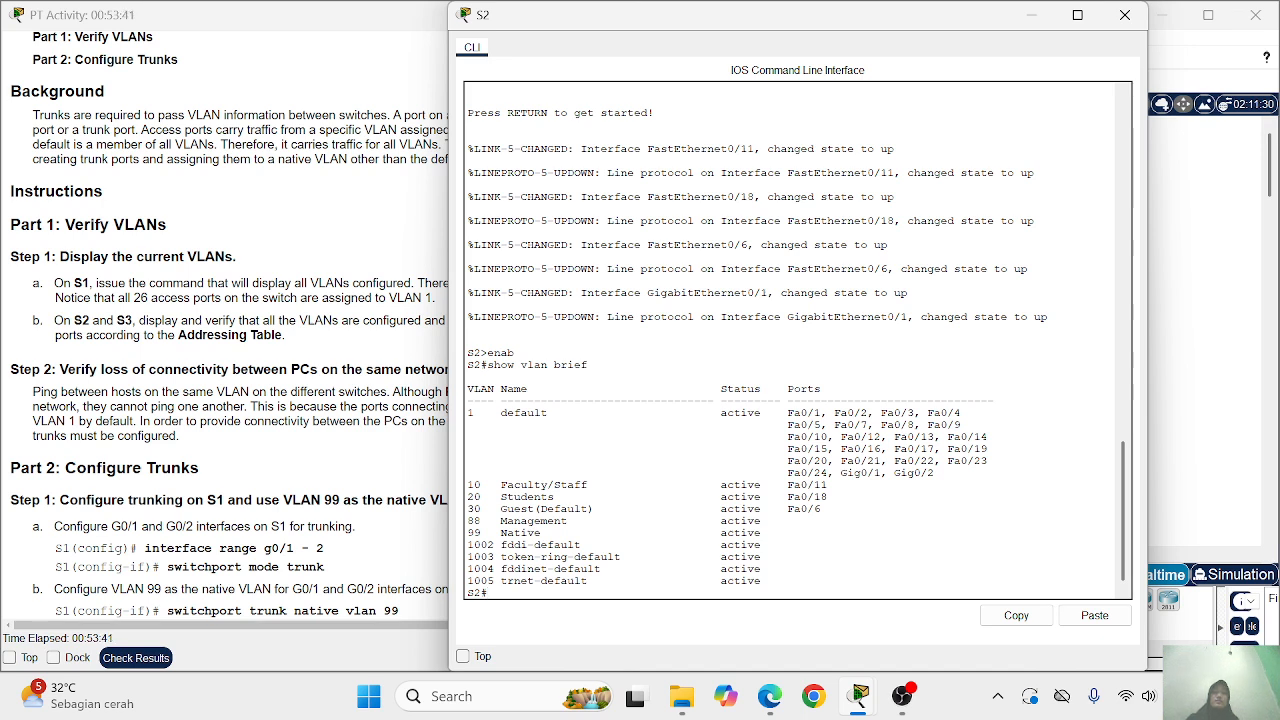
Check S2's VLANs and port assignments, including the VLAN 30 entry, and close the switch's window
left_click_drag(467, 412, 582, 533)
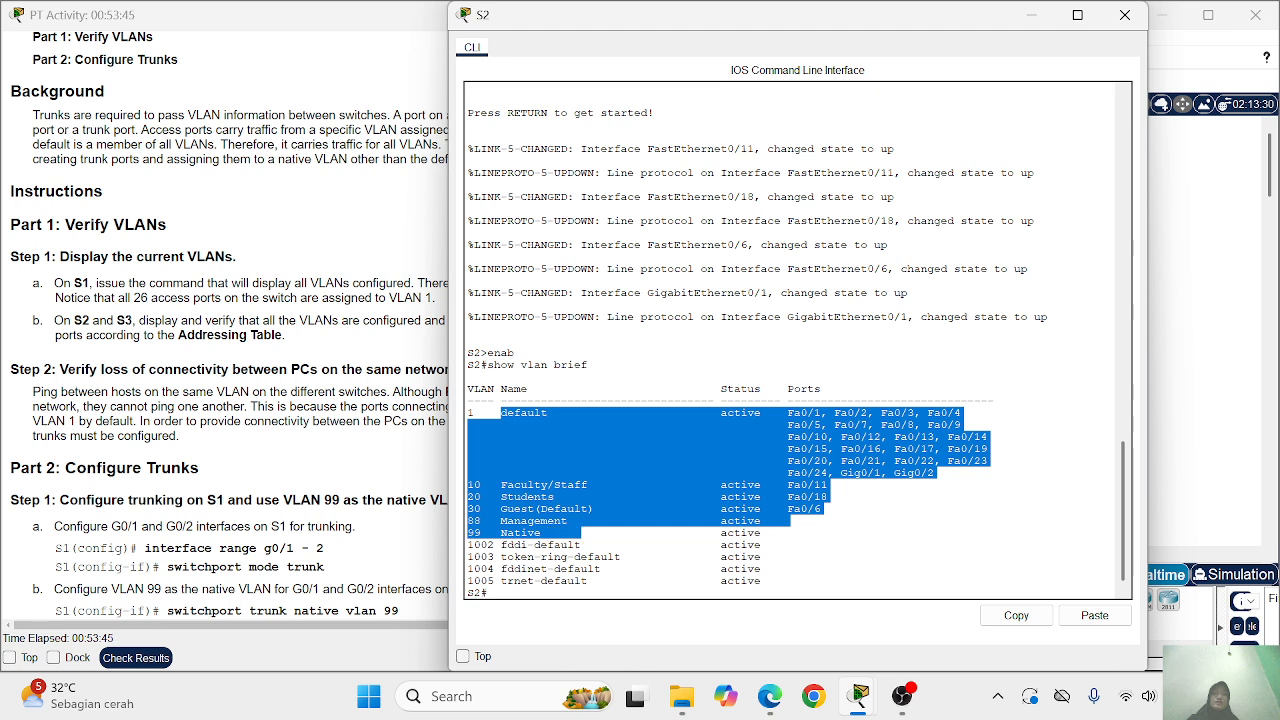
left_click(581, 532)
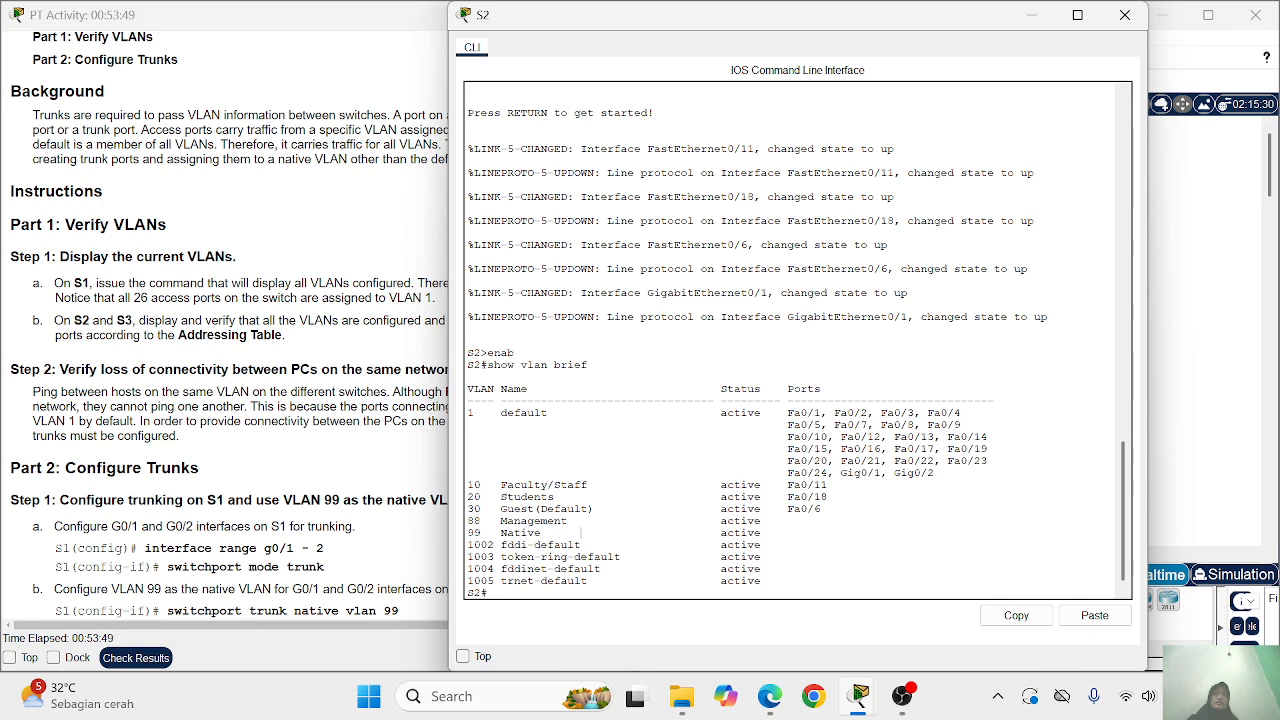
left_click_drag(788, 389, 467, 509)
left_click(822, 510)
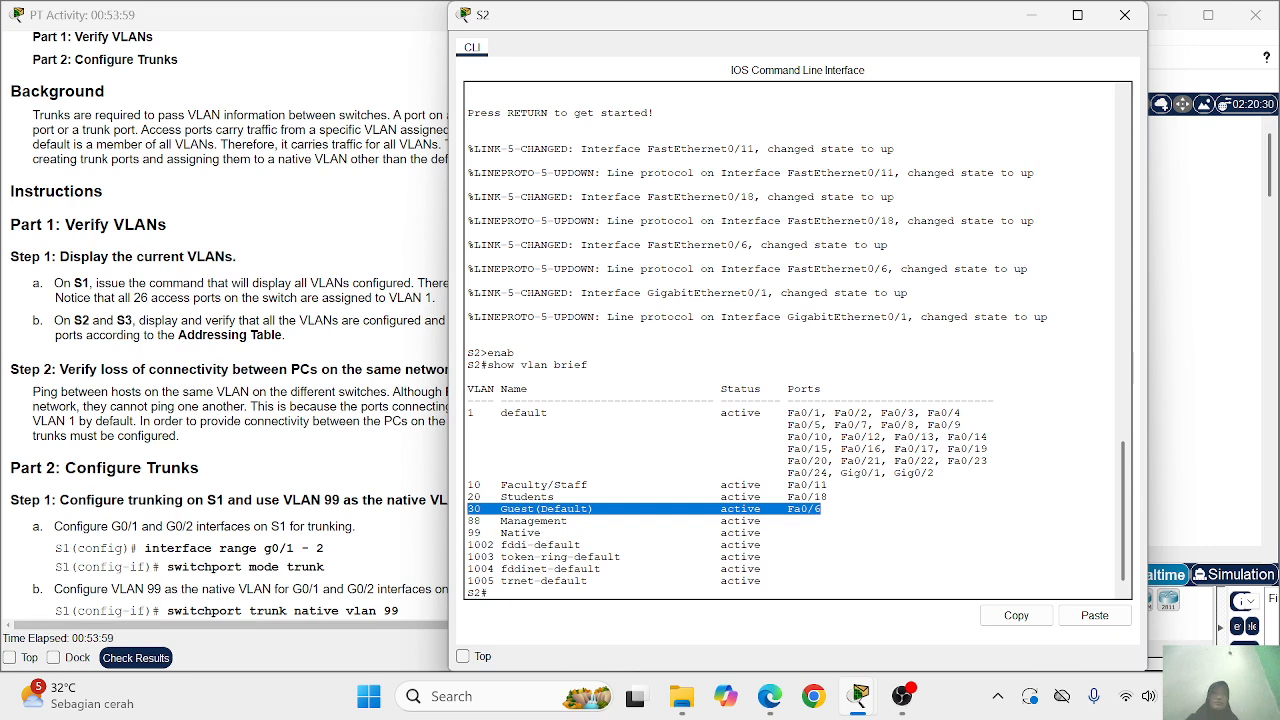
left_click_drag(467, 509, 821, 509)
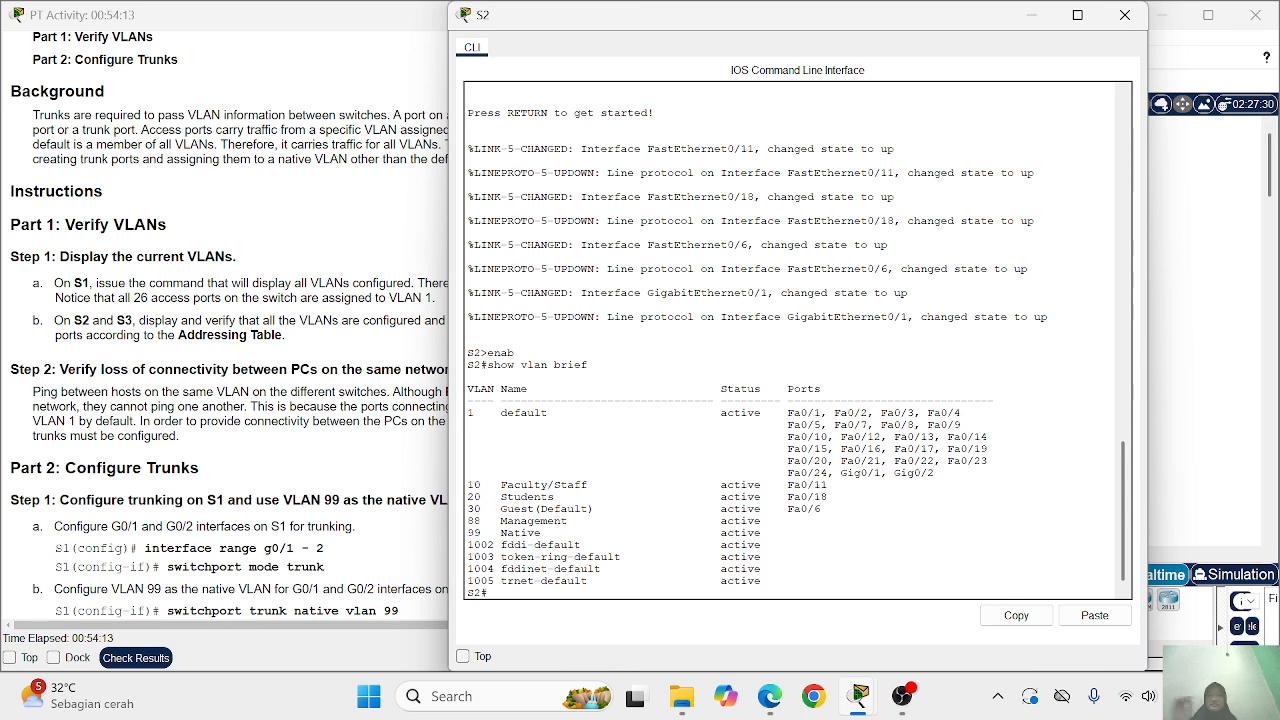
left_click(1128, 13)
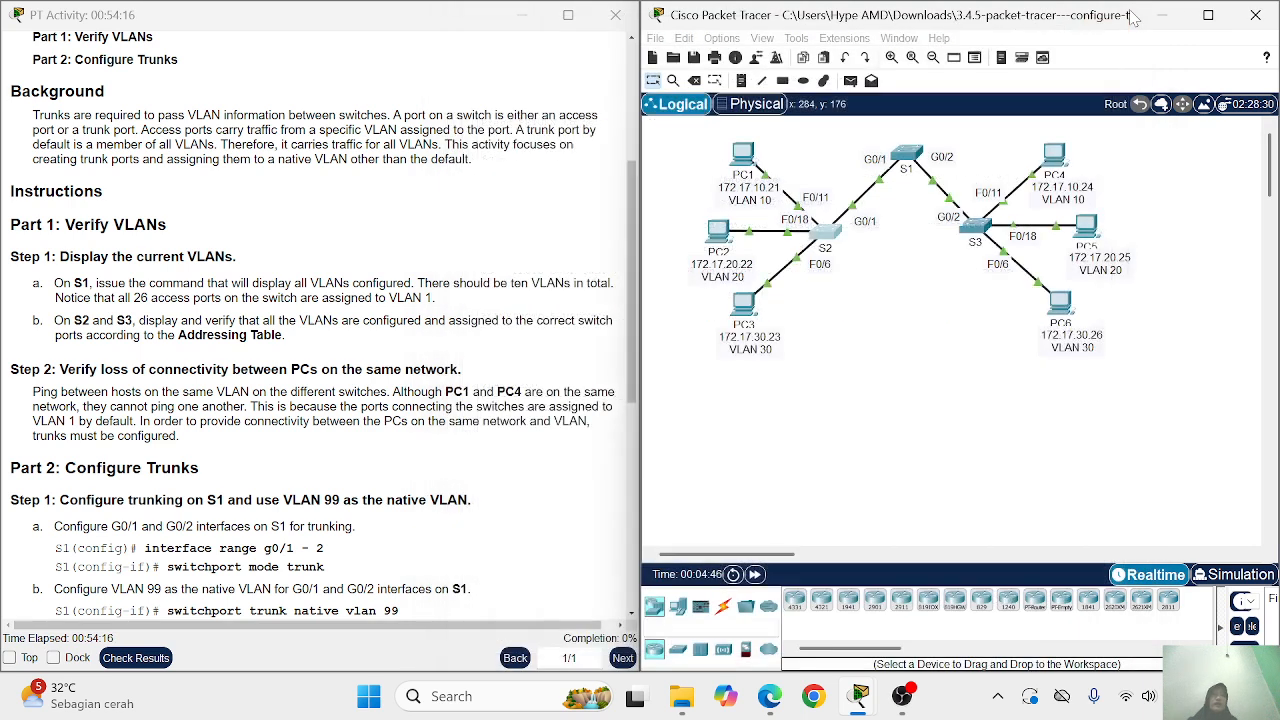
Open the command line of switch S3 and enter privileged EXEC mode
left_click(976, 230)
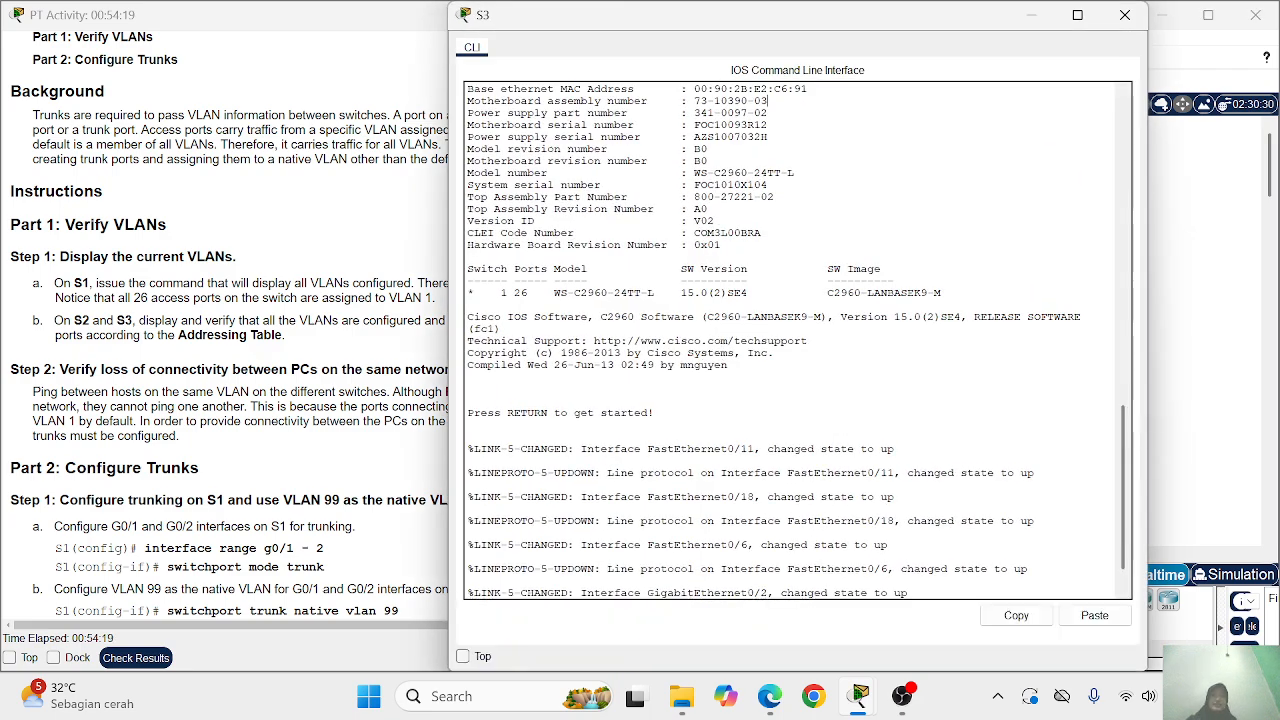
key("Return")
type("e")
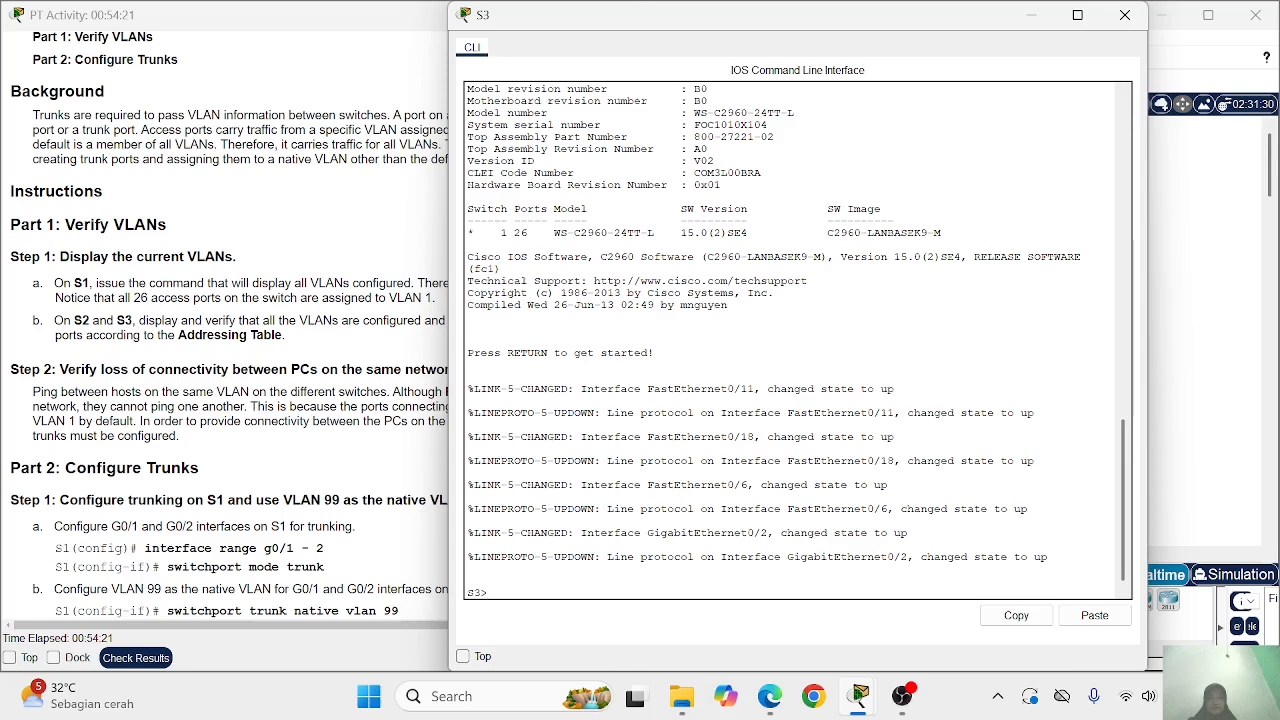
type("nab")
key("Return")
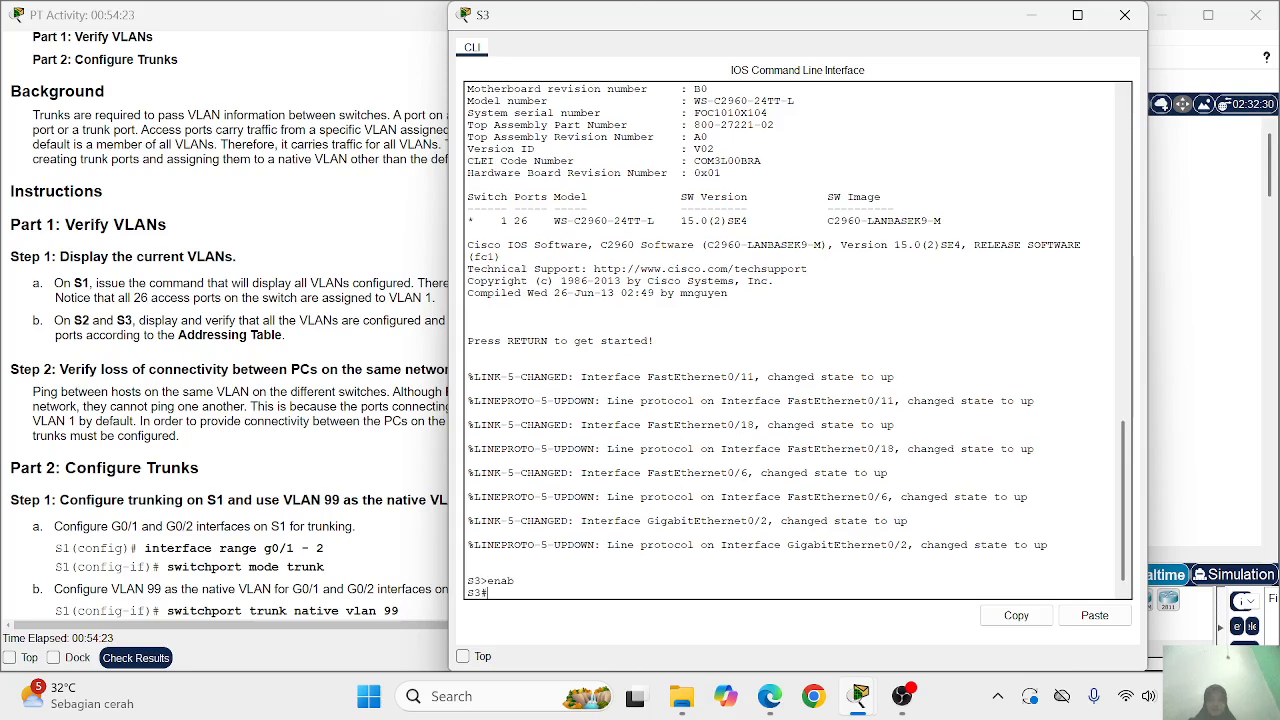
type("conf ter")
key("Return")
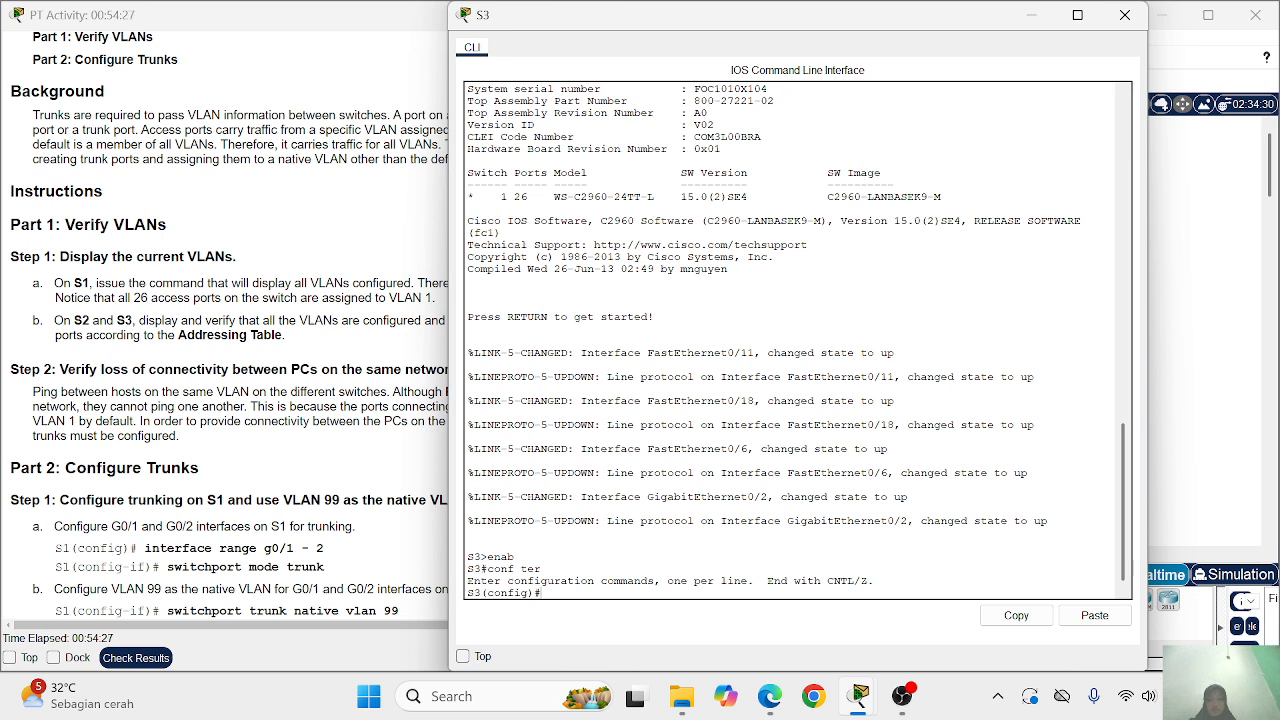
type("exit")
key("Return")
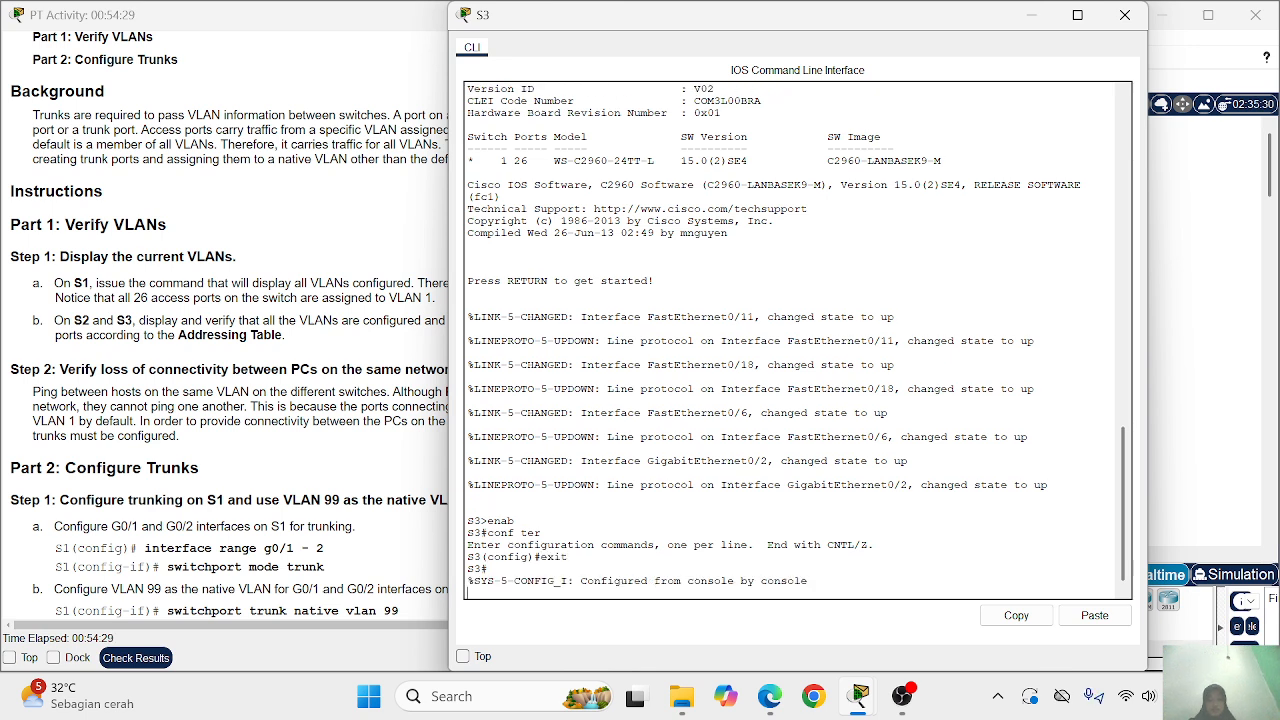
Display the VLANs configured on switch S3 with show vlan brief
key("Return")
type("show")
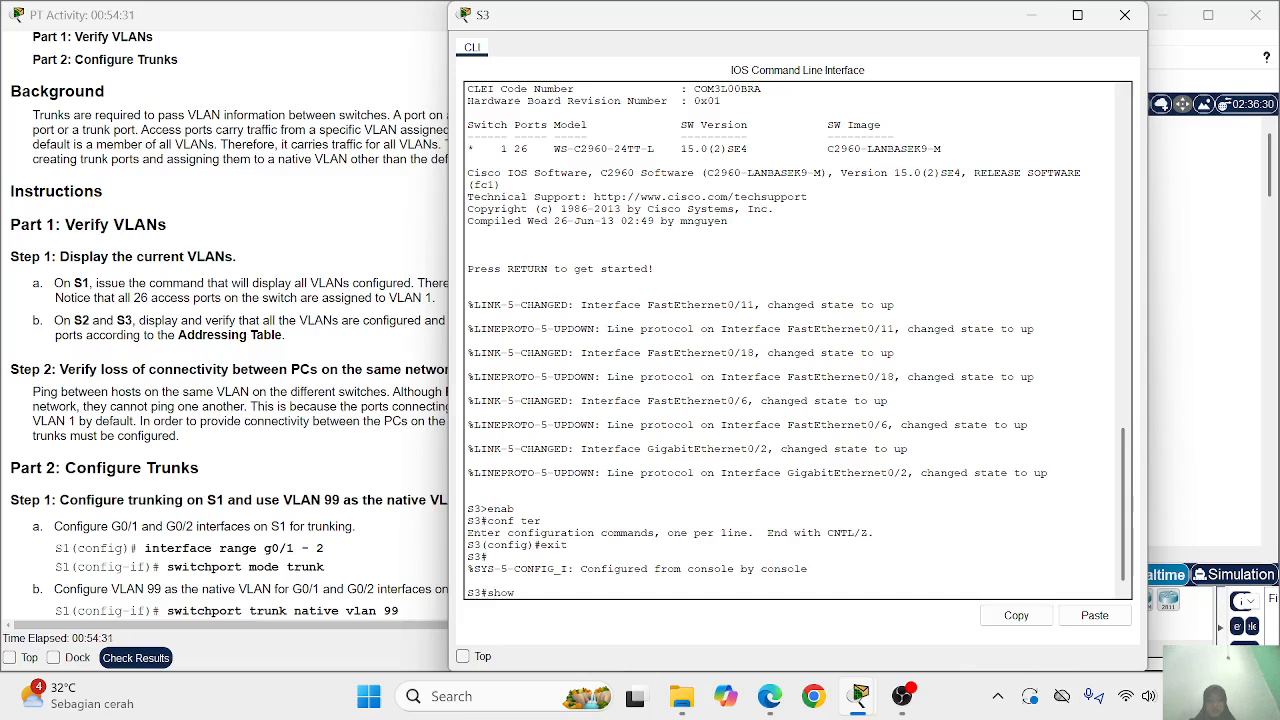
type(" vlan brief")
key("Return")
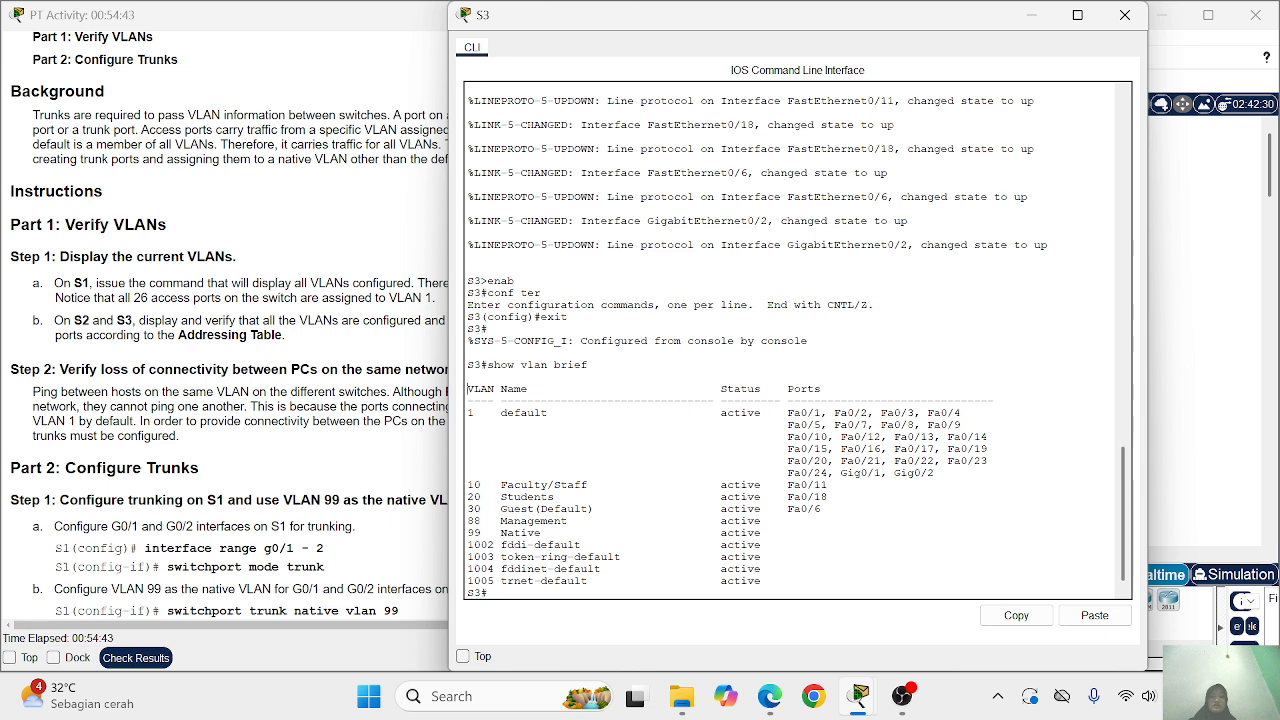
Check the ports assigned to VLANs 10, 20 and 30 on S3 and close the switch's window
left_click_drag(828, 485, 467, 485)
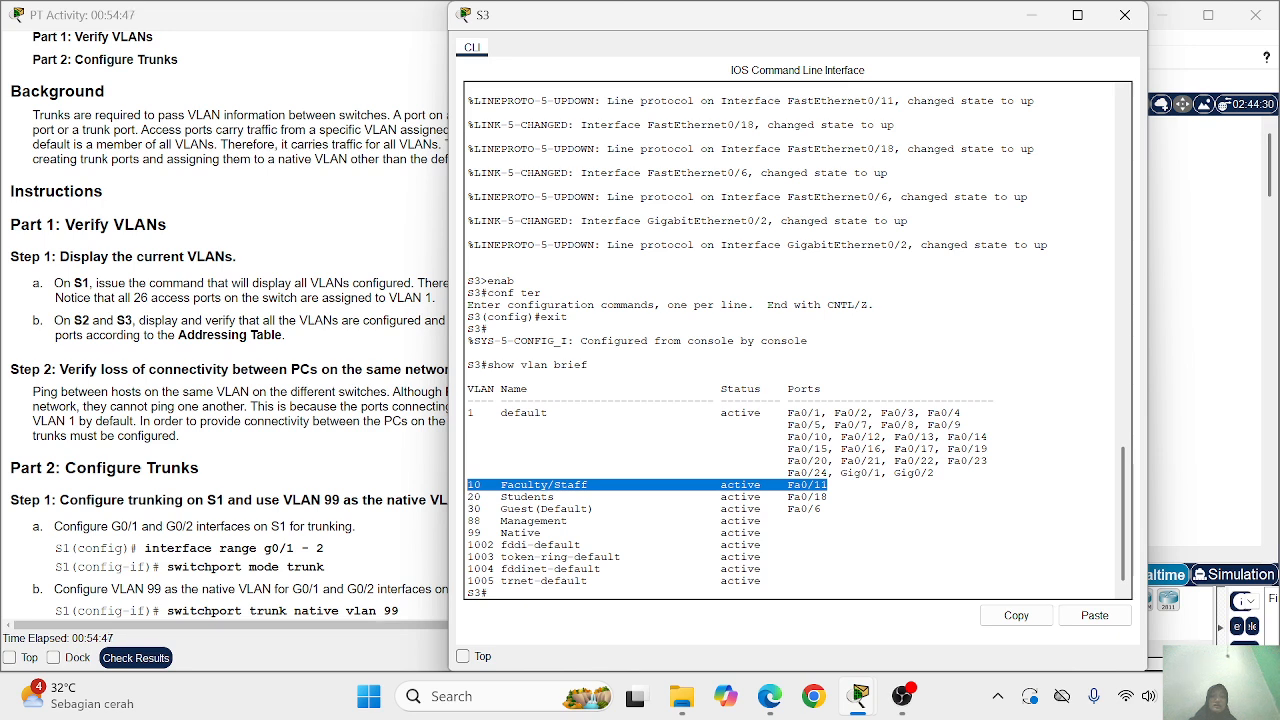
left_click(828, 497)
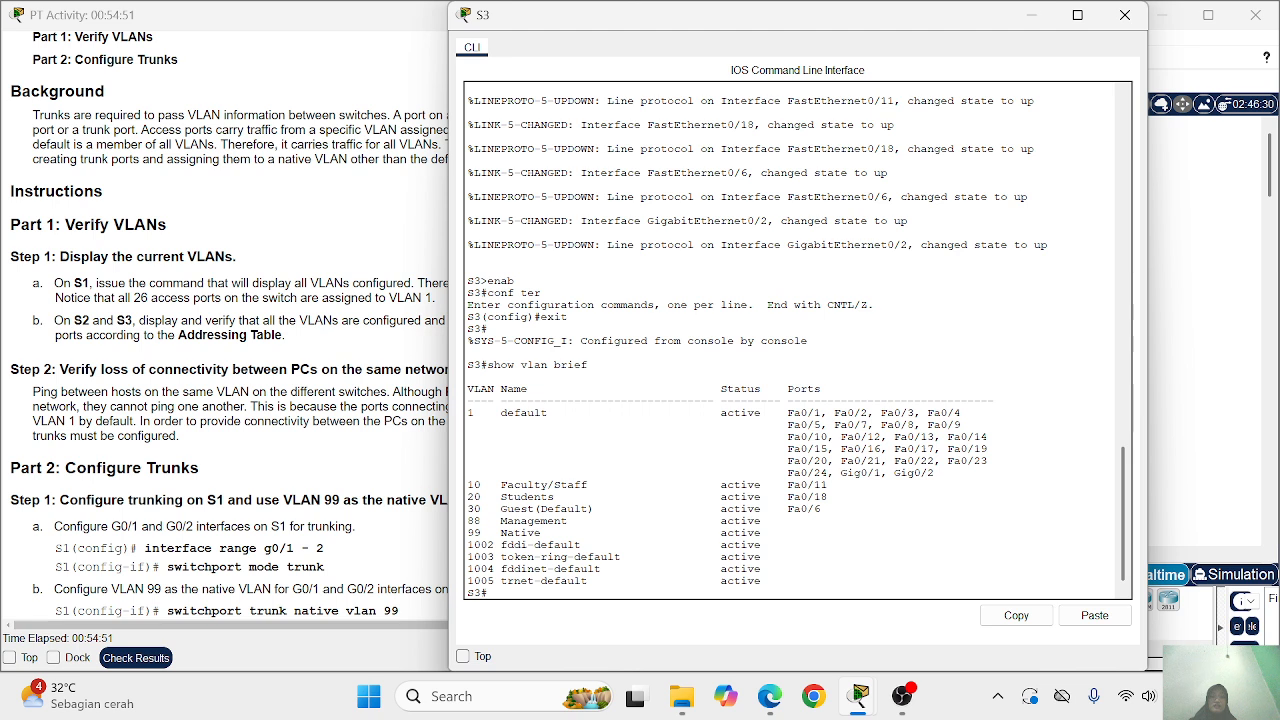
left_click_drag(467, 485, 787, 520)
left_click(787, 520)
left_click(1125, 14)
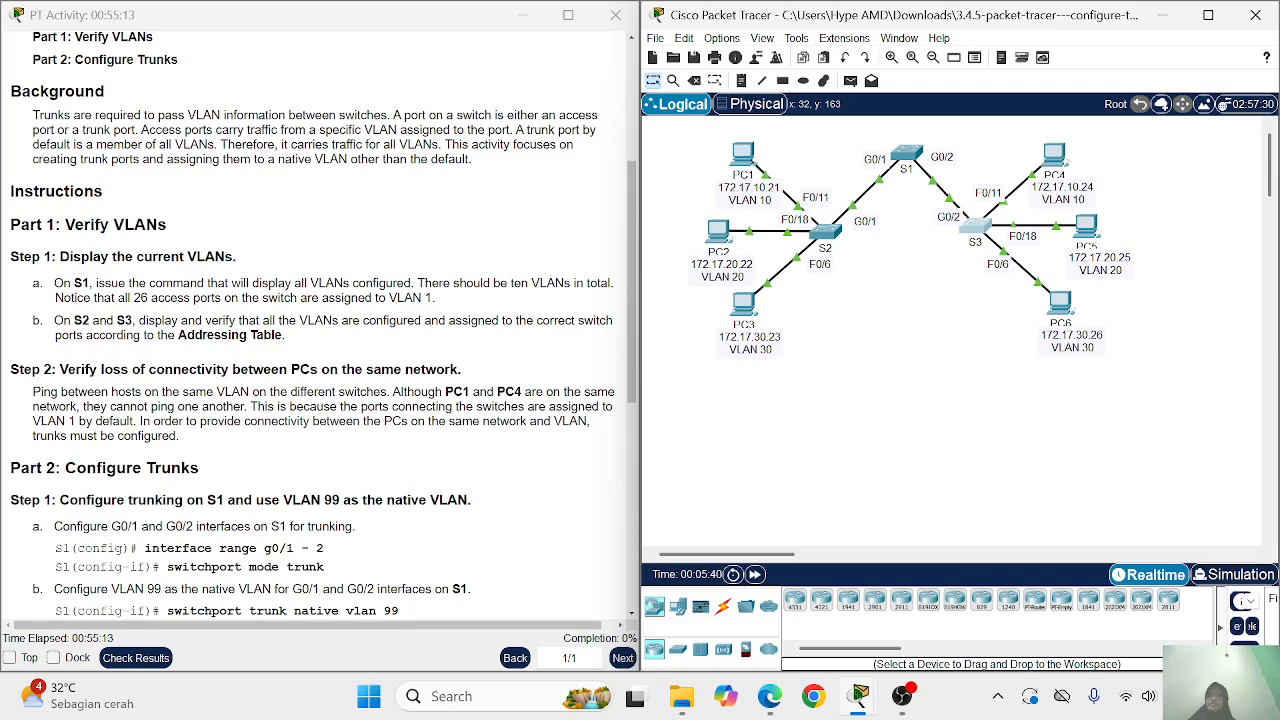
Read the connectivity check instructions, locate PC1 and PC4 in the topology, and open PC1's command prompt
scroll(300, 392, "down", 2)
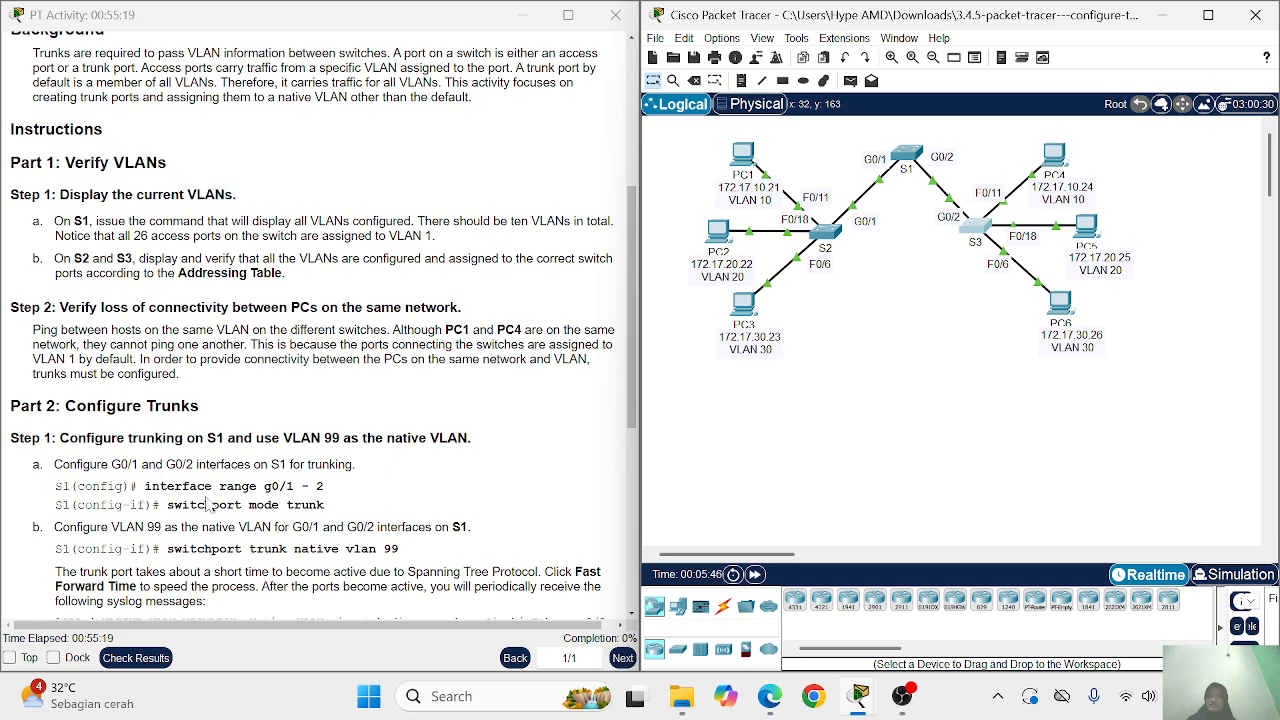
scroll(208, 505, "down", 1)
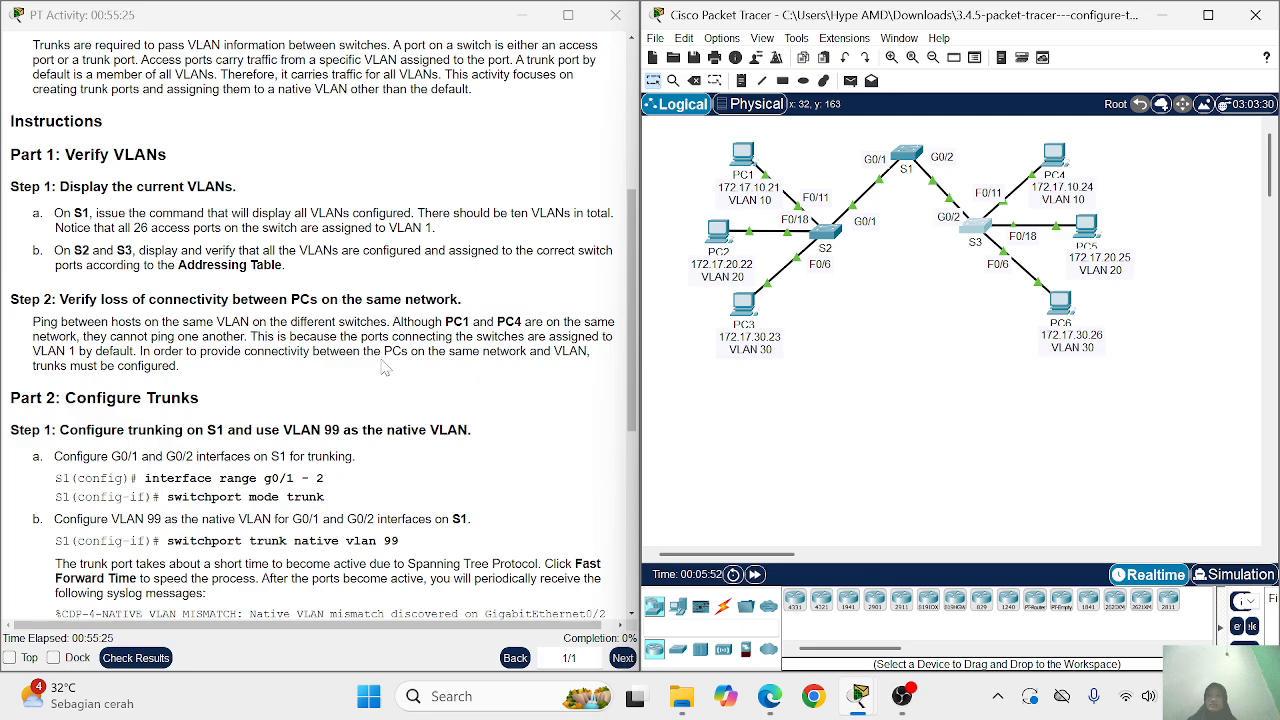
scroll(383, 366, "down", 3)
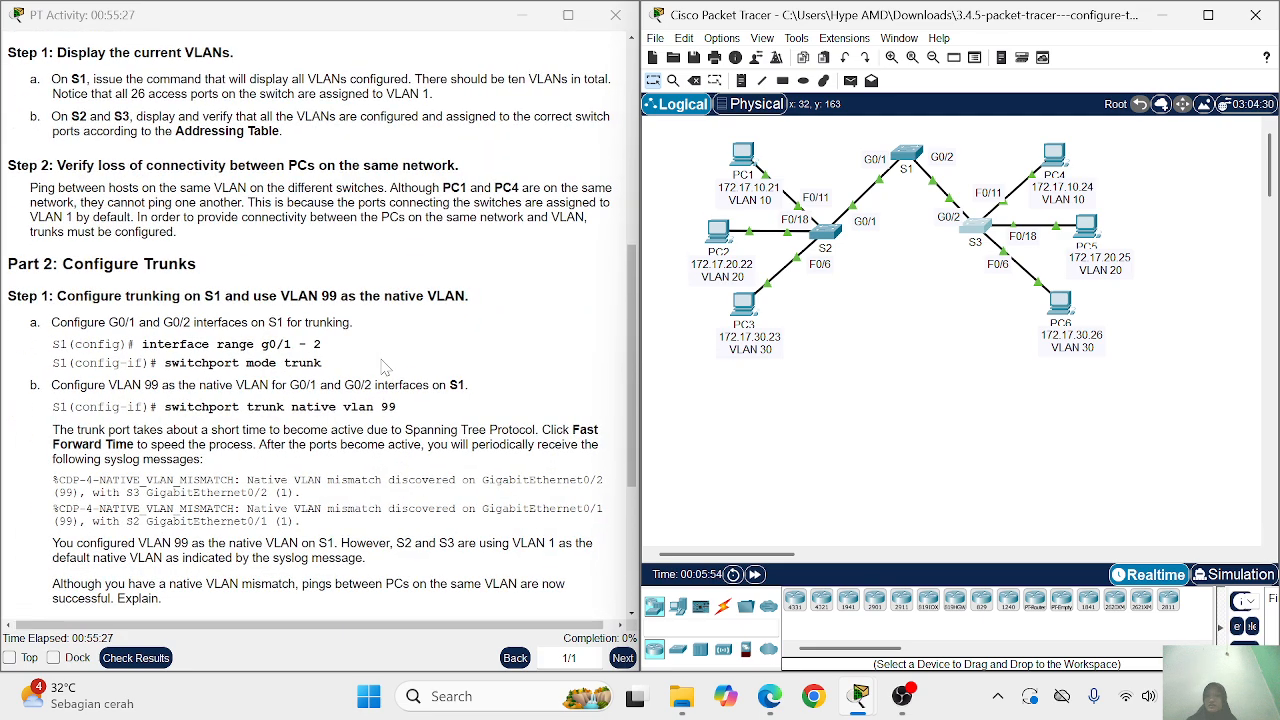
scroll(383, 366, "up", 3)
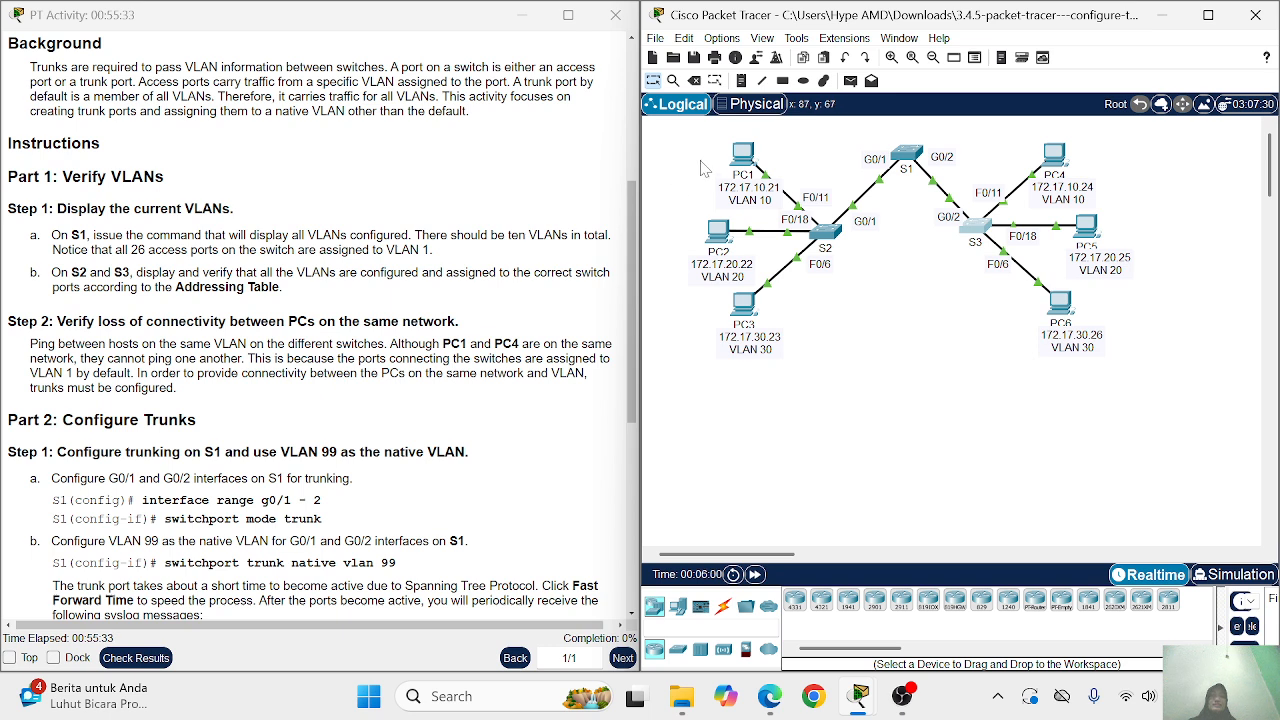
left_click_drag(700, 143, 792, 226)
left_click(852, 320)
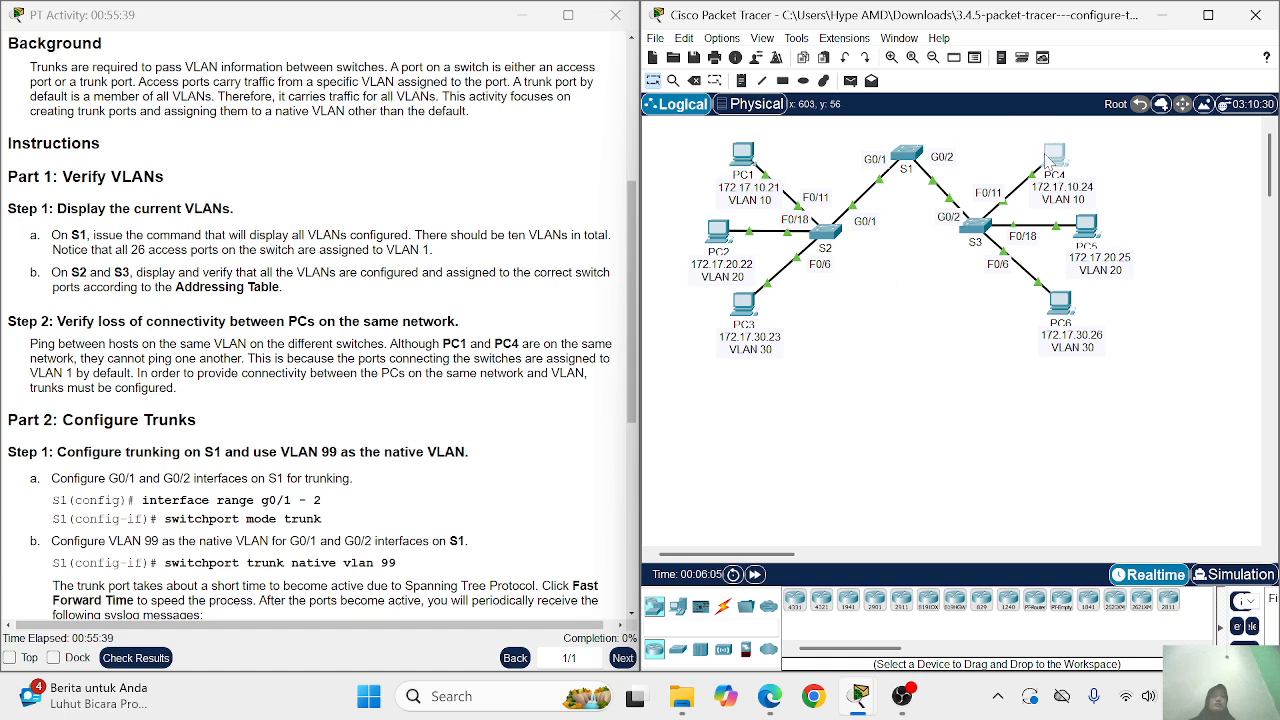
double_click(738, 158)
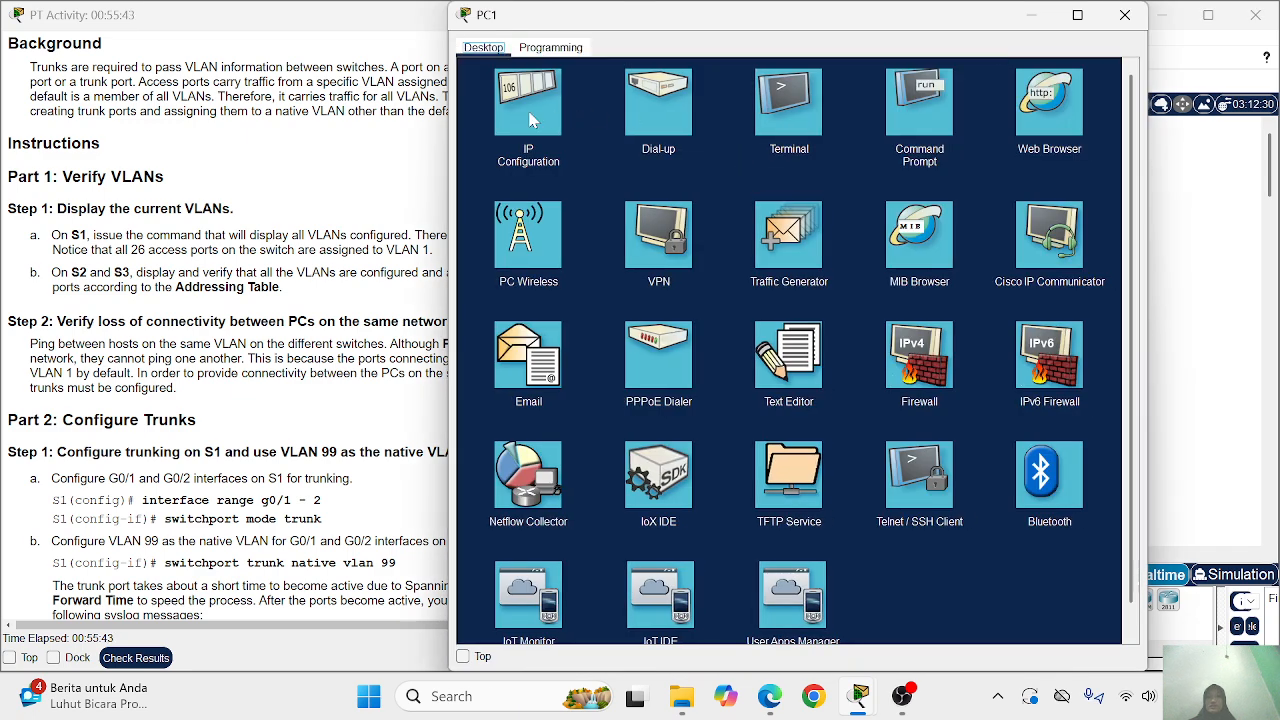
left_click(922, 120)
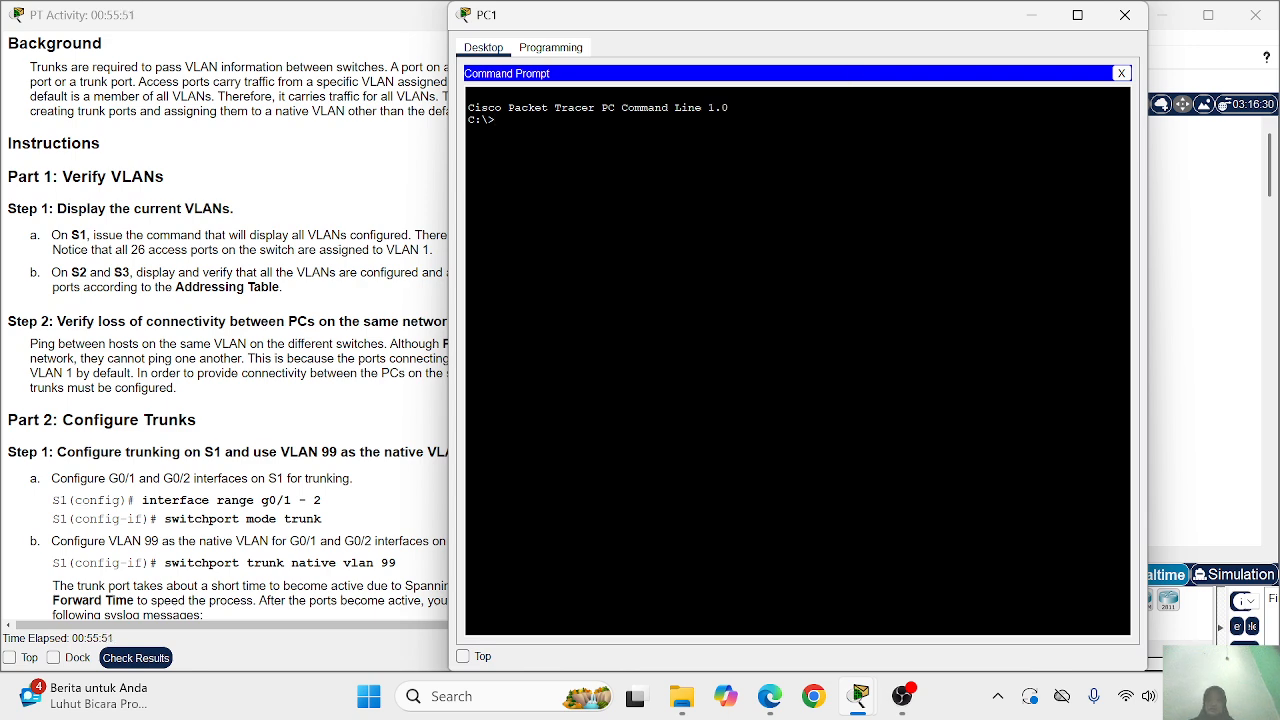
Ping PC4 at 172.17.10.24 from PC1 and move PC1's window so the topology can be seen
type("ping")
scroll(225, 330, "up", 5)
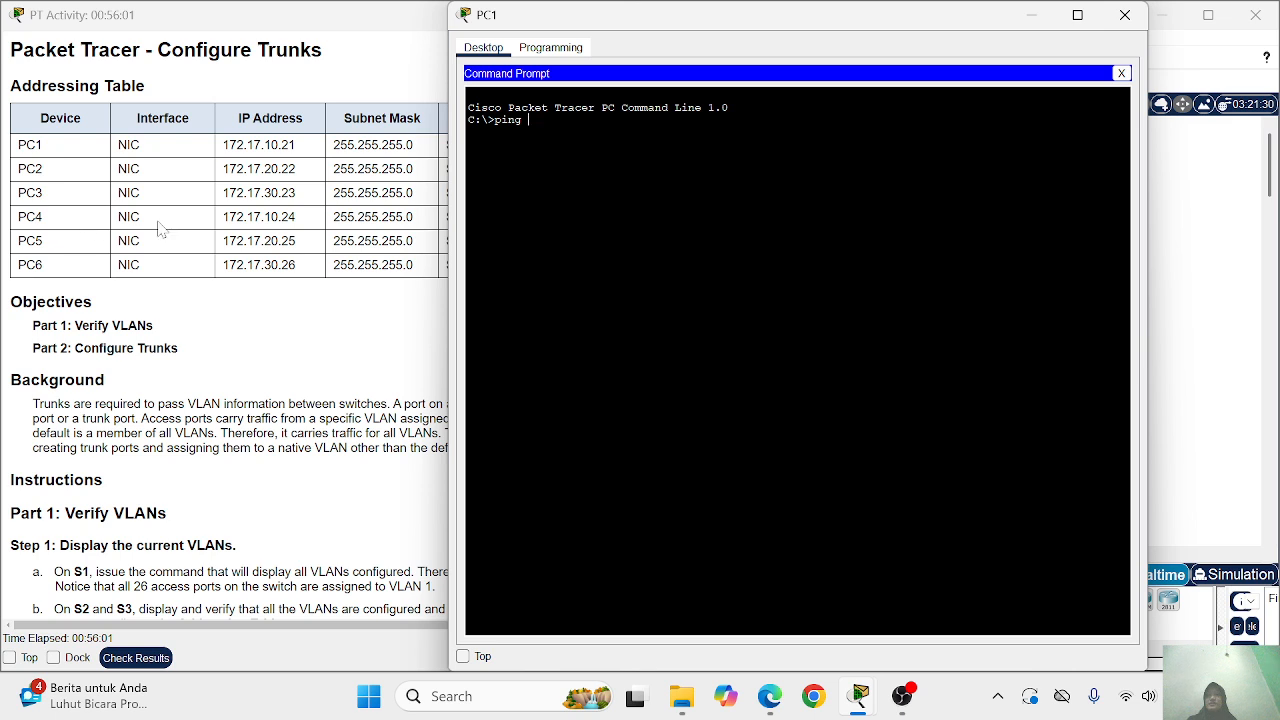
type("172.17.10.24")
key("Return")
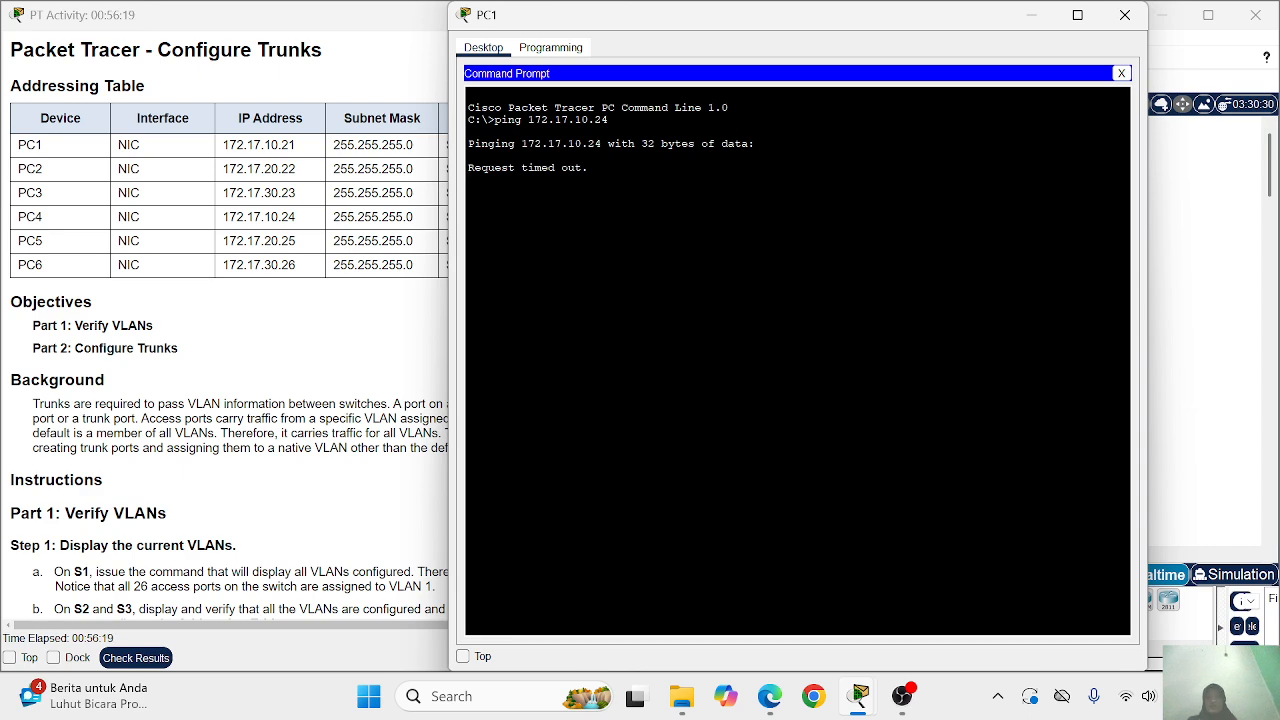
left_click_drag(745, 18, 797, 251)
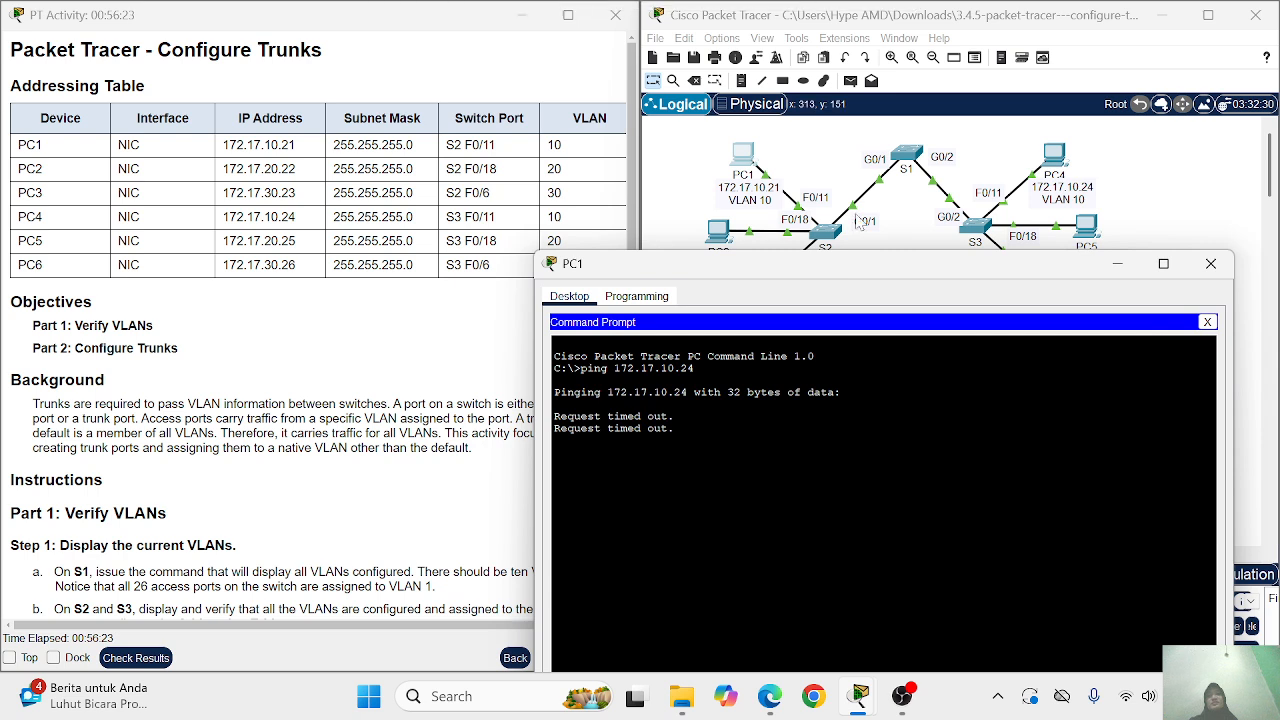
Review the Part 2 instructions for configuring trunks on S1 and close PC1's window
scroll(864, 214, "down", 2)
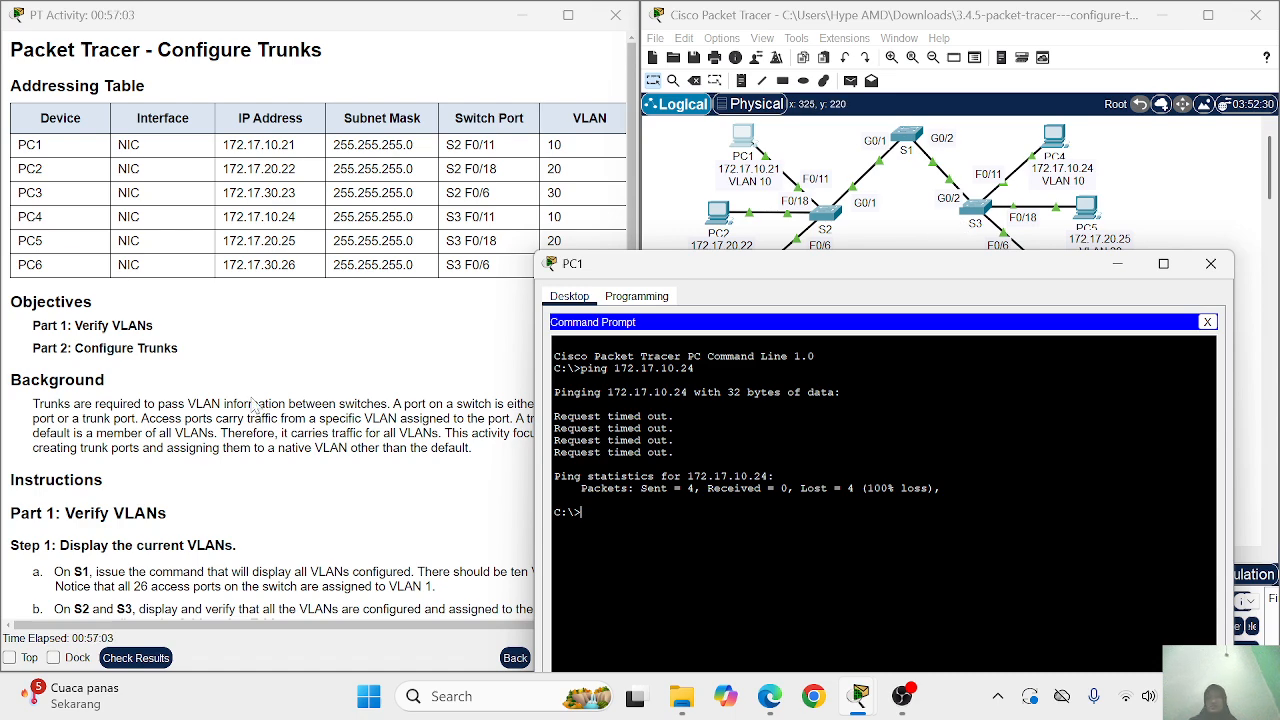
scroll(300, 350, "down", 5)
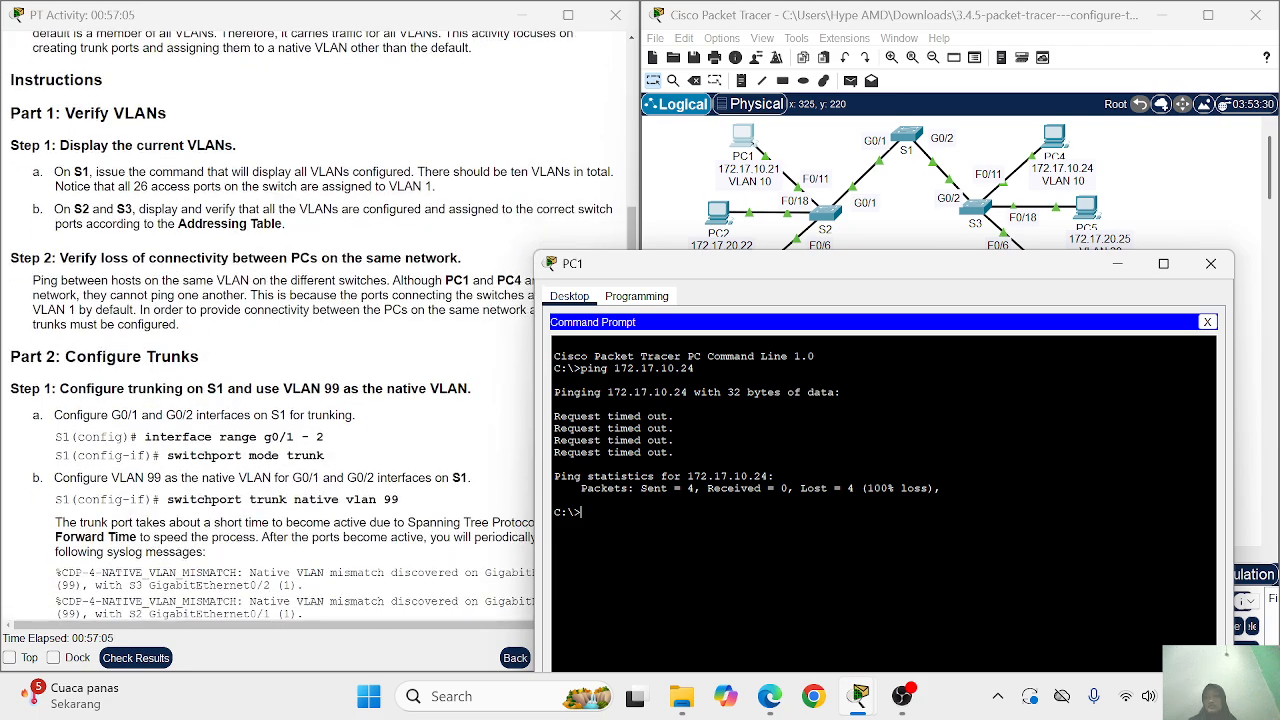
scroll(194, 385, "down", 1)
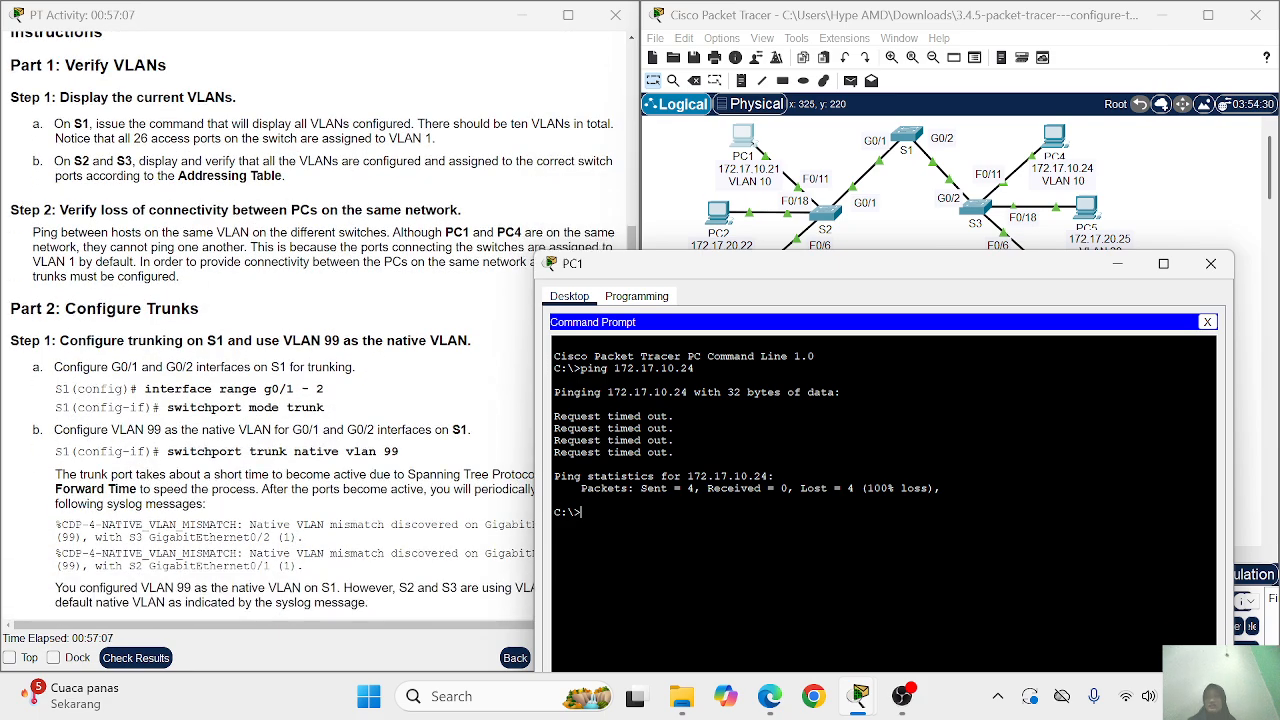
scroll(126, 352, "down", 1)
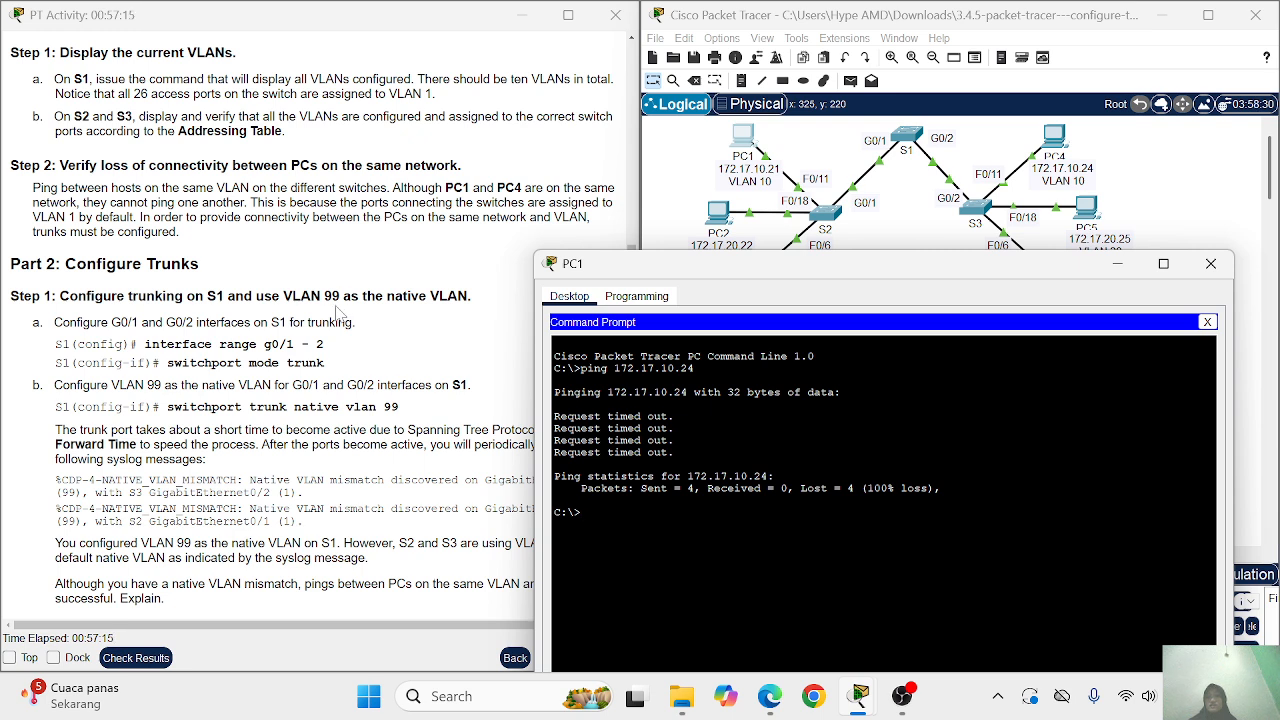
scroll(452, 324, "down", 1)
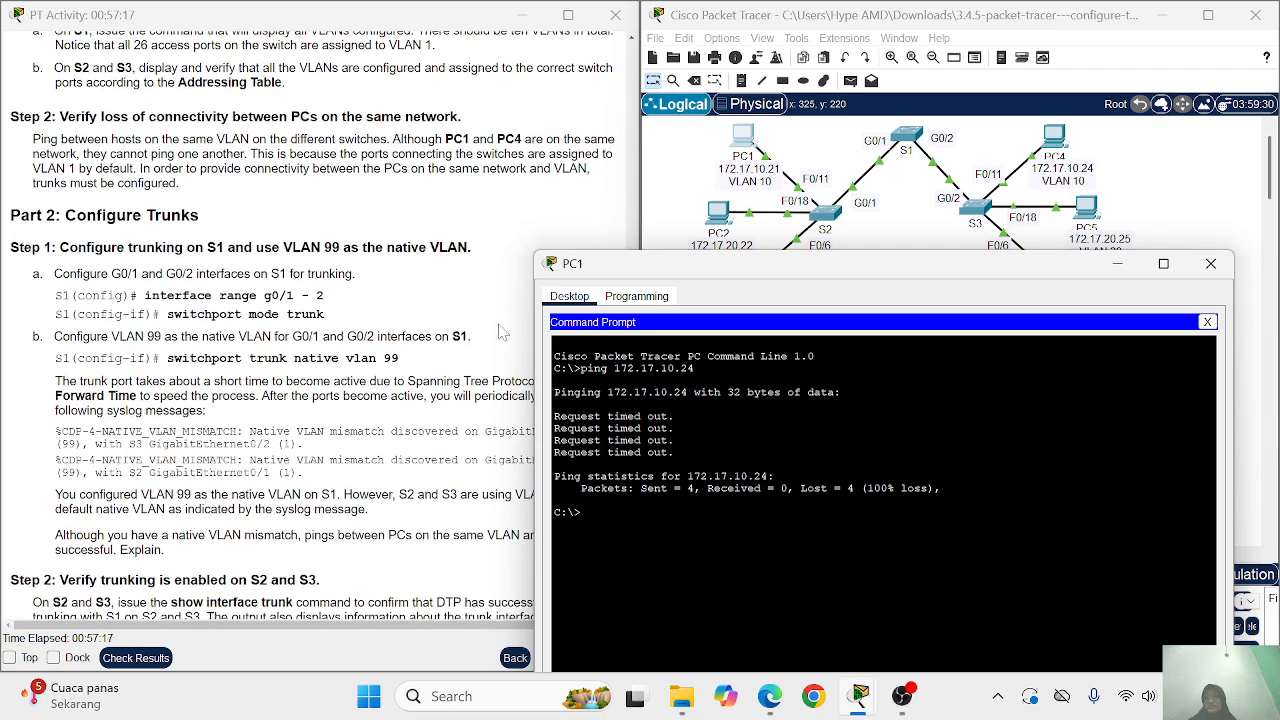
scroll(337, 315, "down", 1)
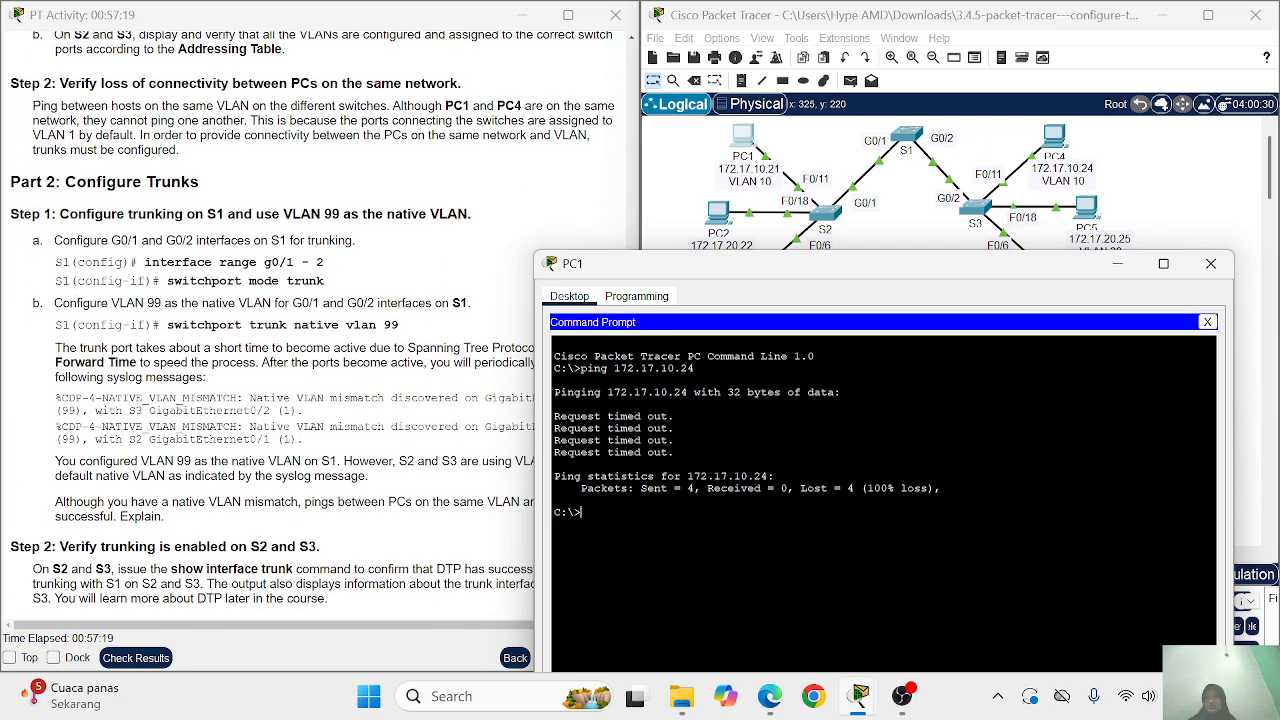
left_click(1210, 263)
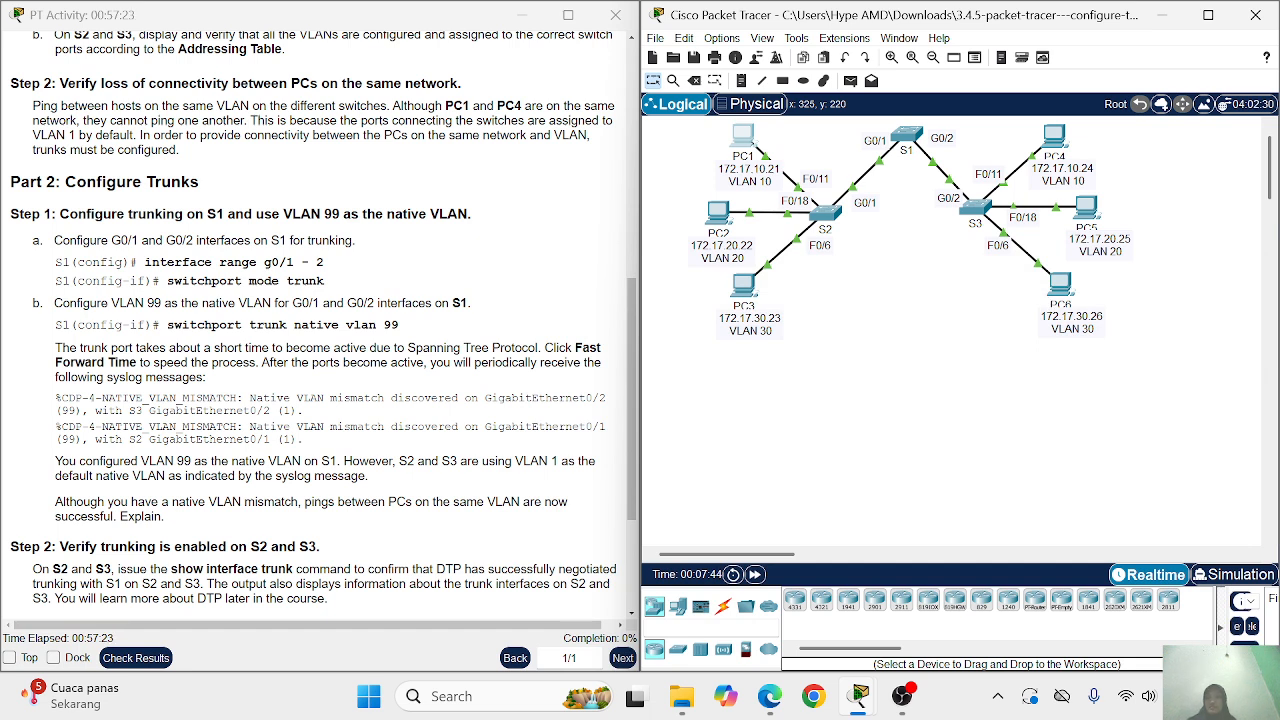
Open the command line of switch S1 and enter global configuration mode
left_click(907, 145)
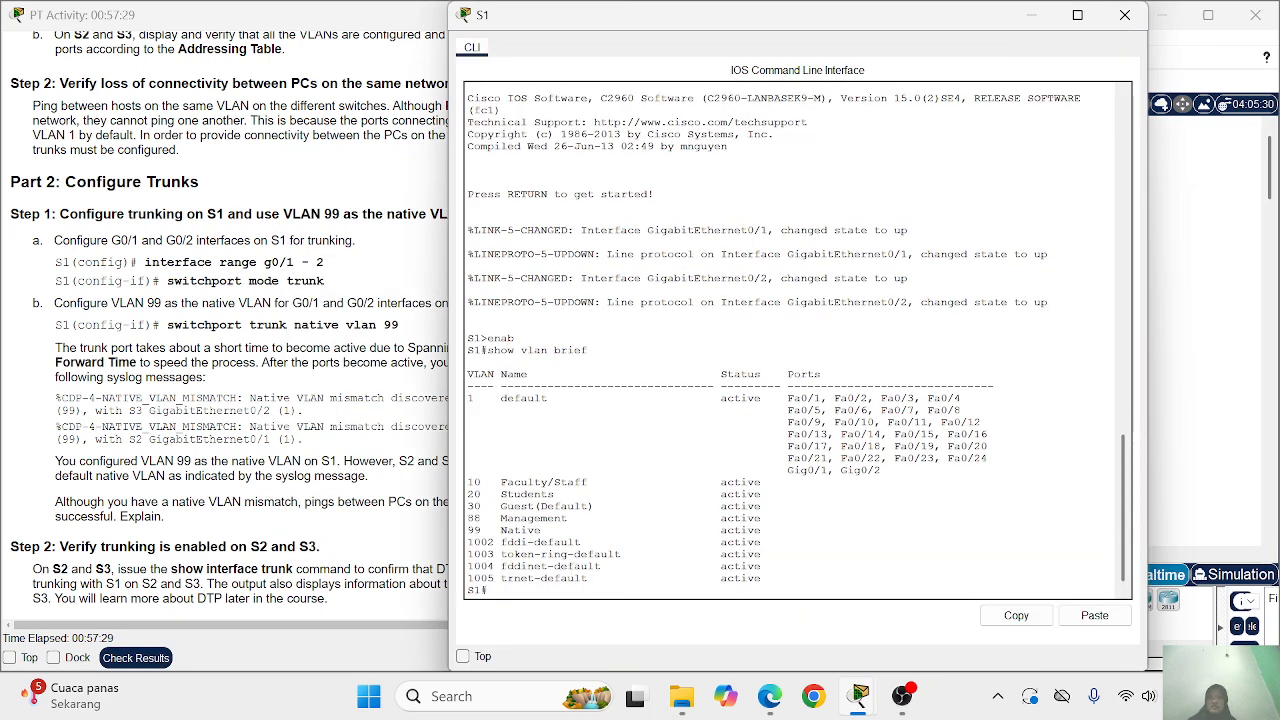
type("con")
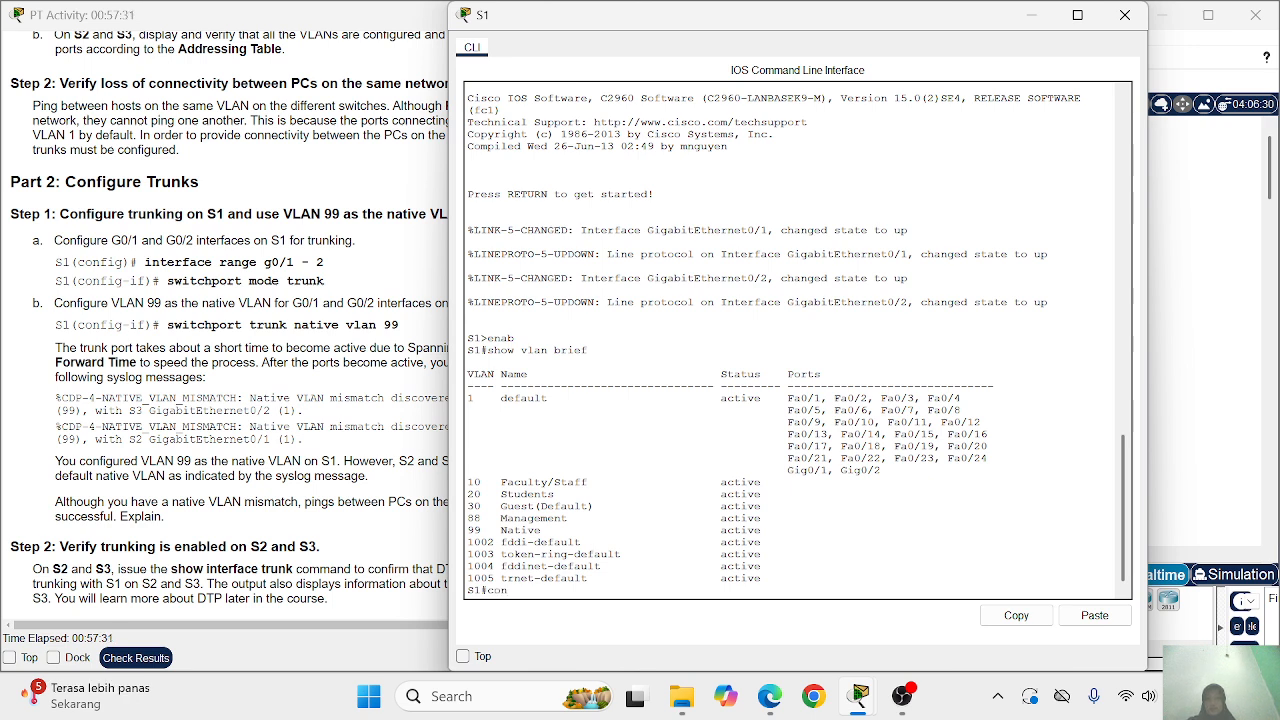
type("f ter")
key("Return")
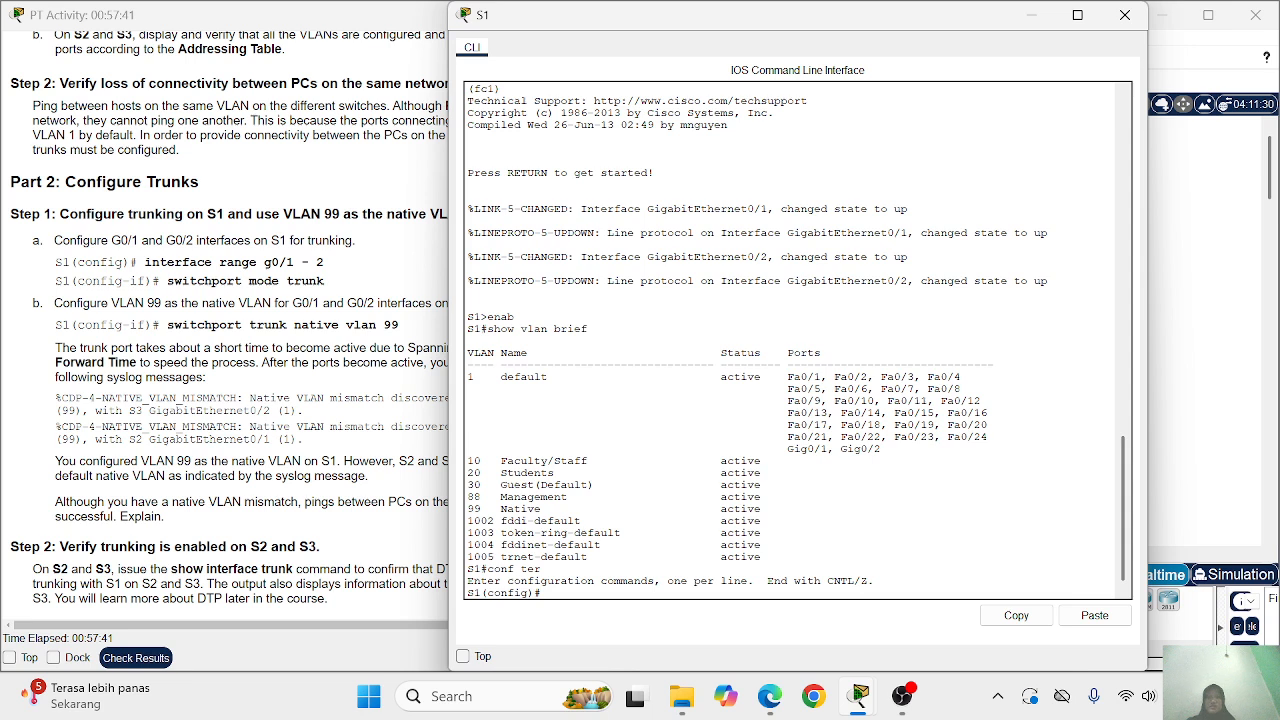
Select interface range g0/1 - 2 on S1 and set both interfaces to trunk mode
type("nterface")
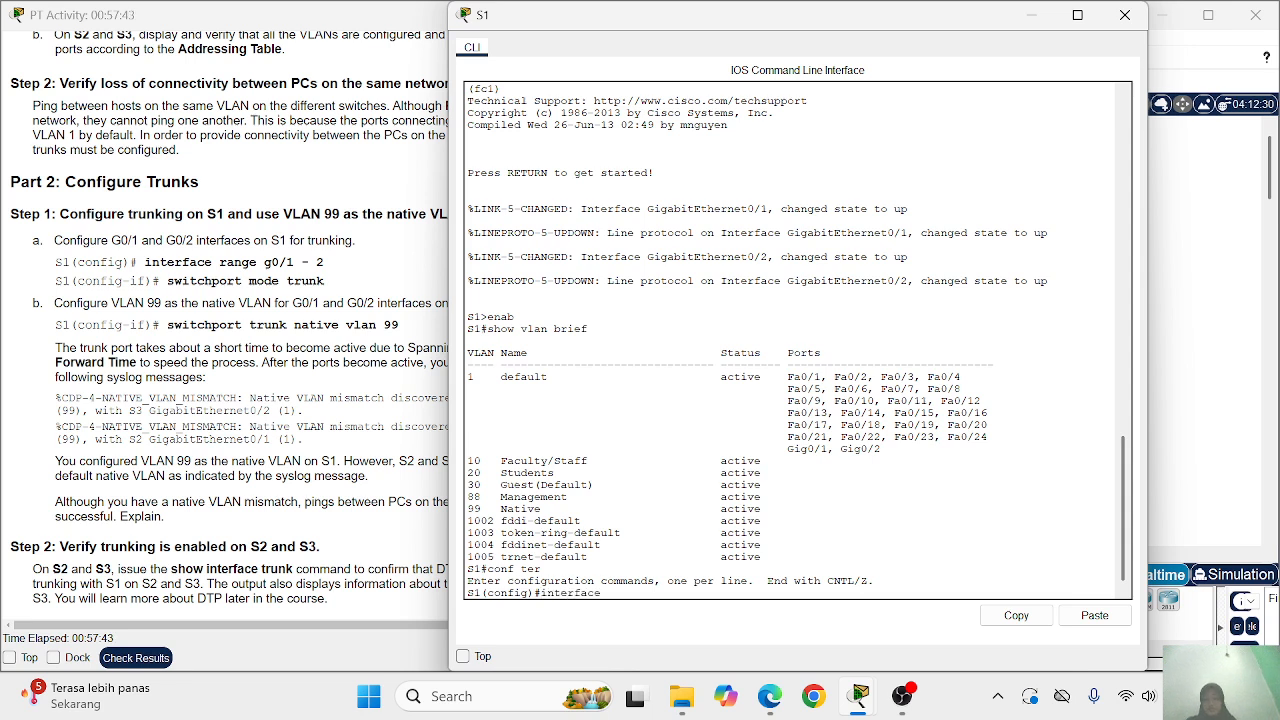
type(" range g0/1 - 2")
key("Return")
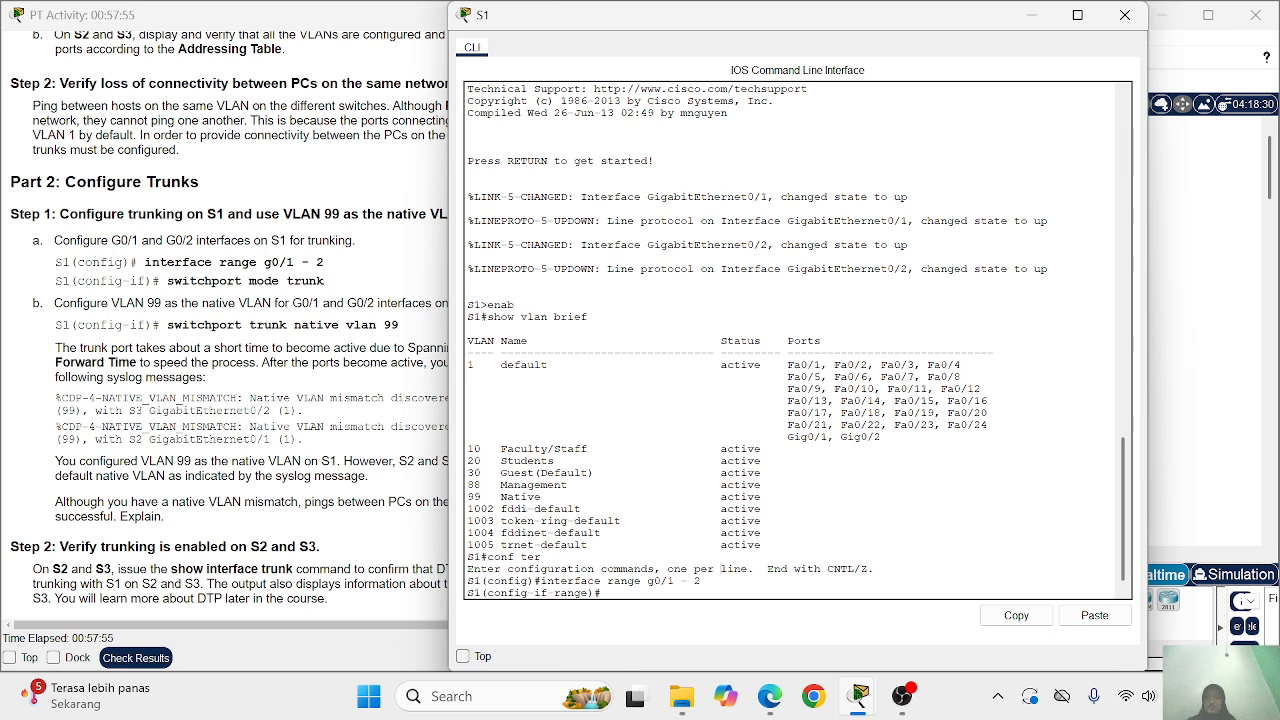
type("switchport")
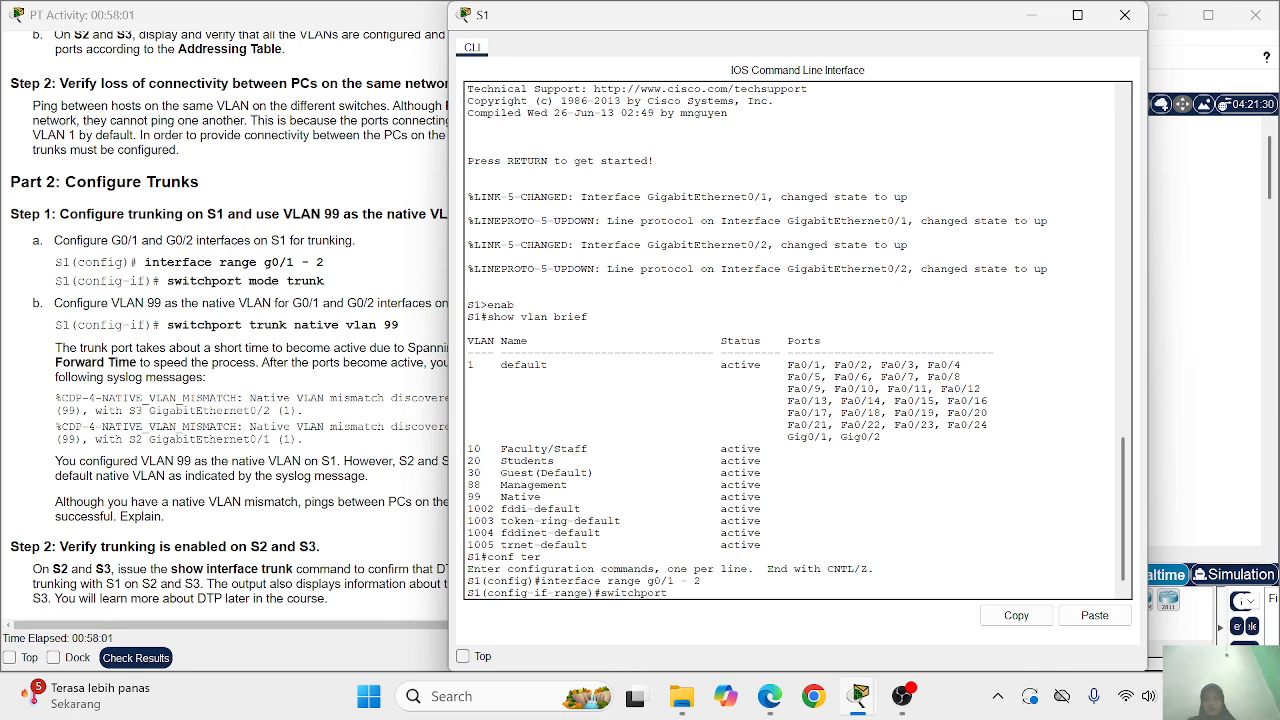
type(" mode trunk")
key("Return")
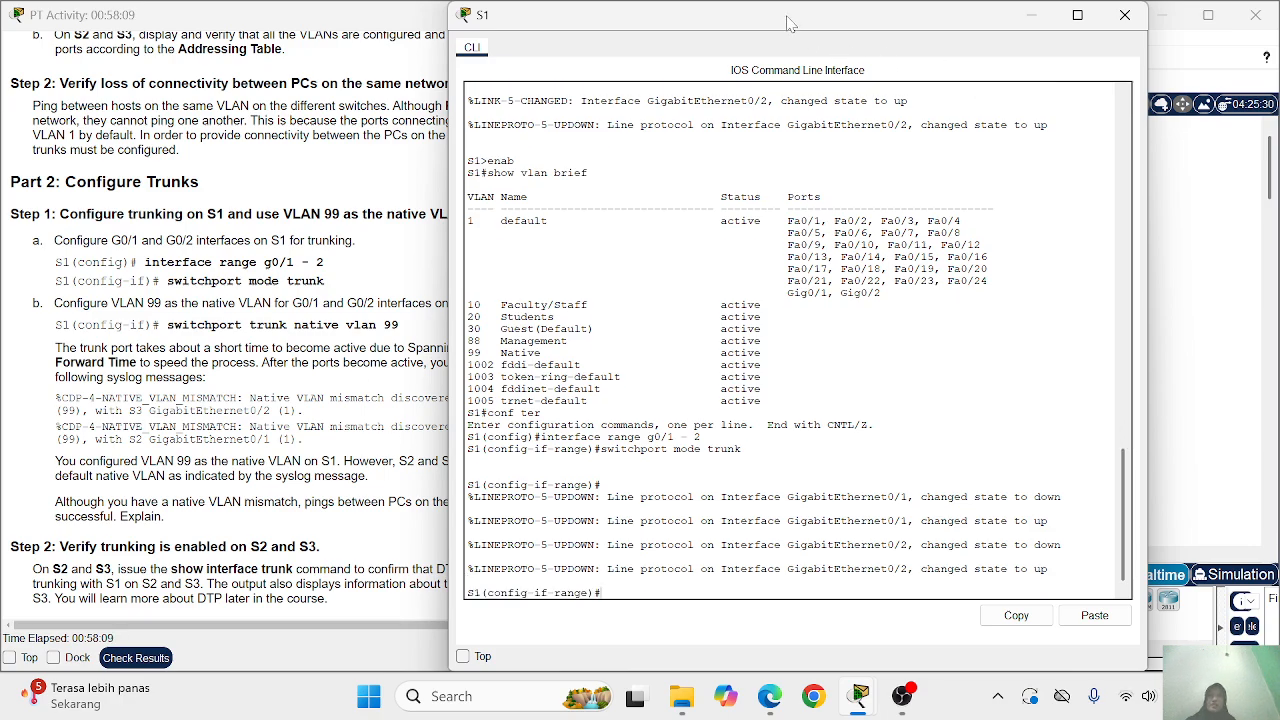
Set VLAN 99 as the native VLAN on S1's g0/1 - 2 trunk interfaces
left_click_drag(786, 17, 866, 91)
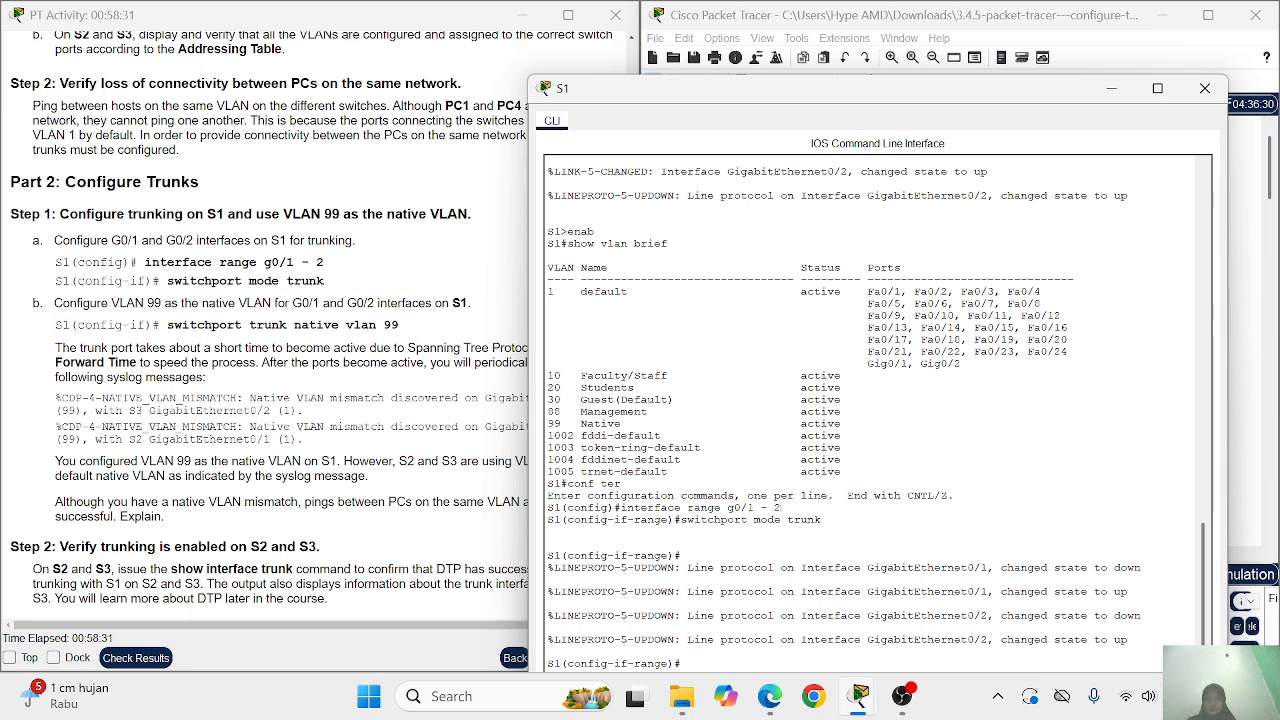
key("Up")
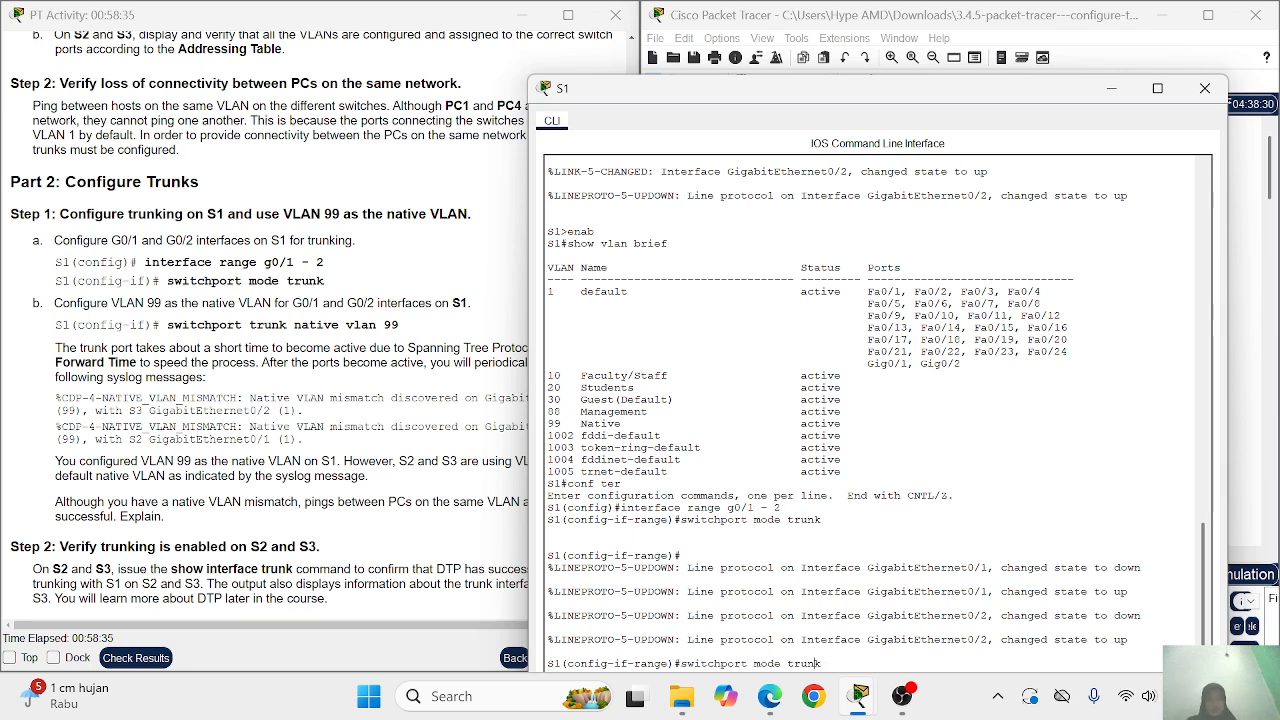
key("Left")
key("Left")
key("Left")
key("Left")
key("Left")
key("BackSpace")
key("BackSpace")
key("BackSpace")
key("BackSpace")
key("BackSpace")
key("BackSpace")
type("trunk native")
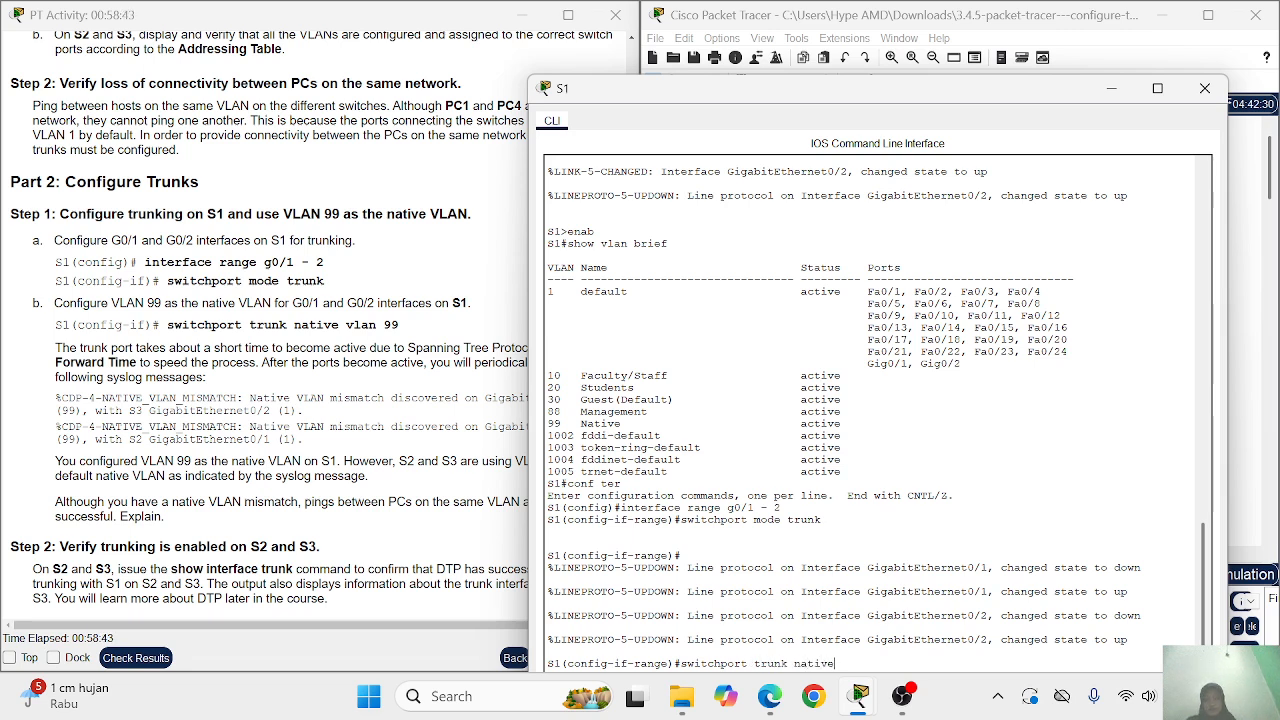
type(" vlan 99")
key("Return")
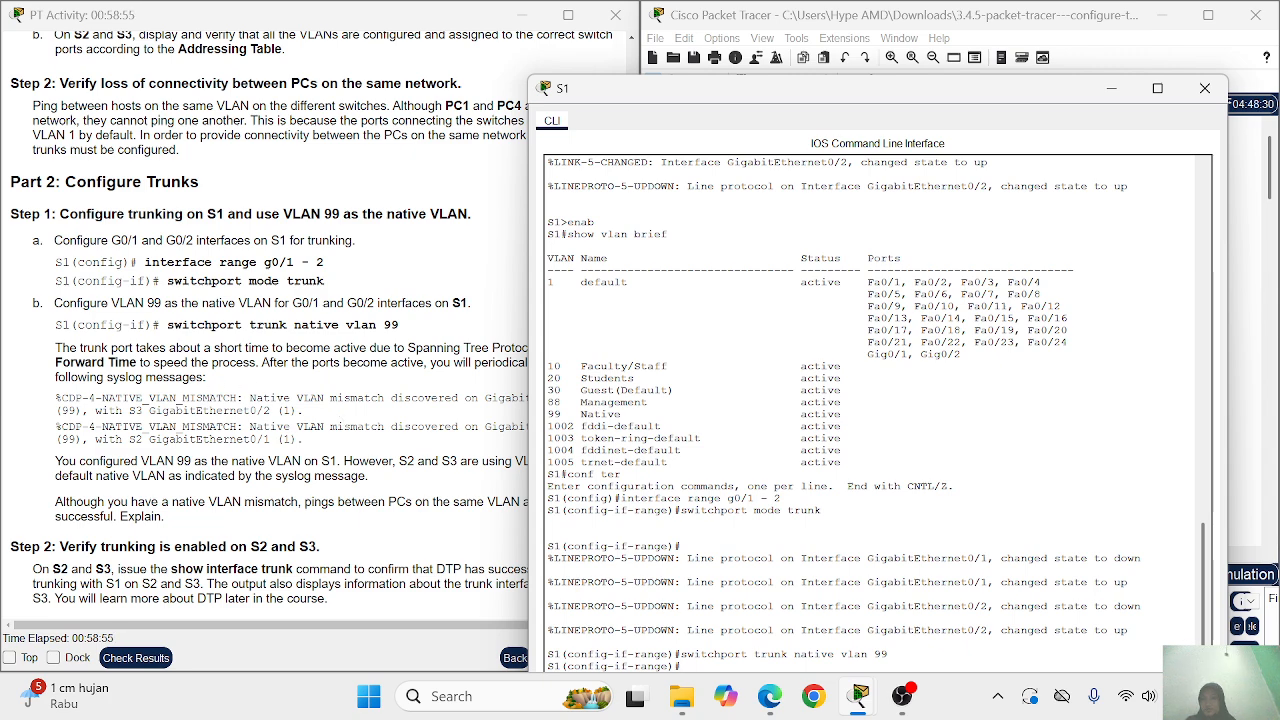
Check the notes on native VLAN mismatch in the instructions and move S1's window away from the topology
left_click(468, 370)
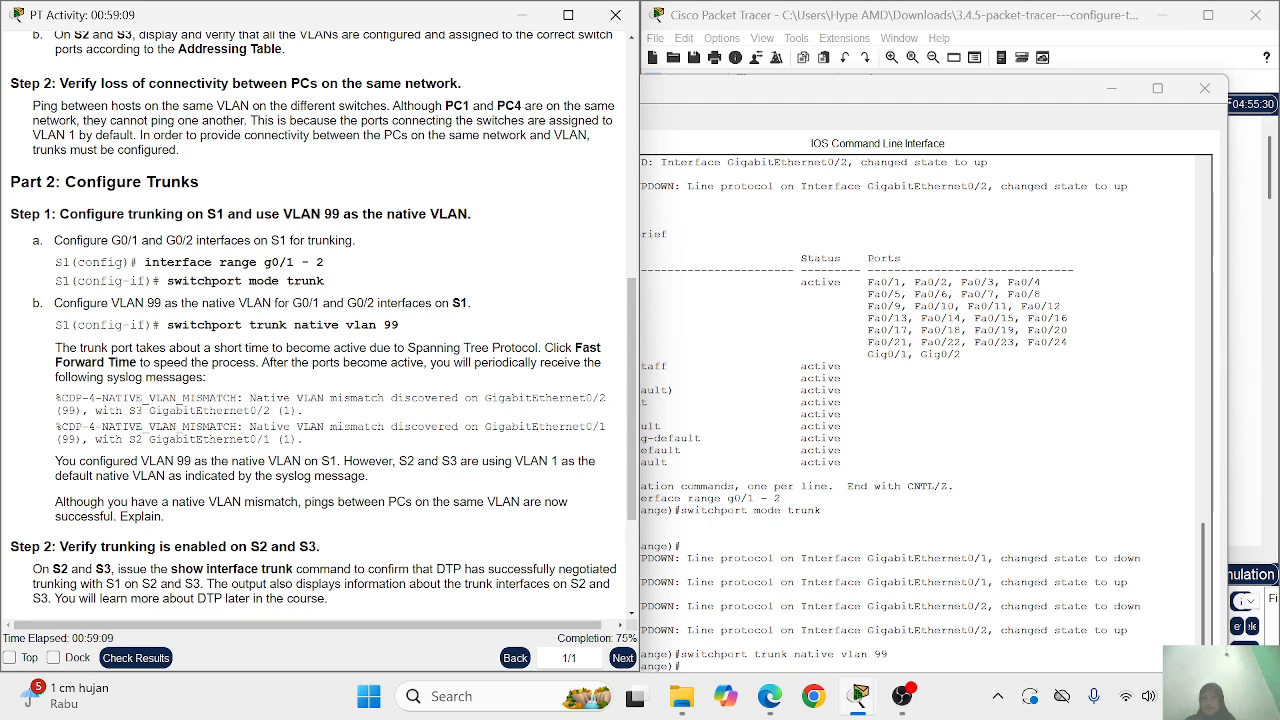
left_click_drag(950, 88, 707, 428)
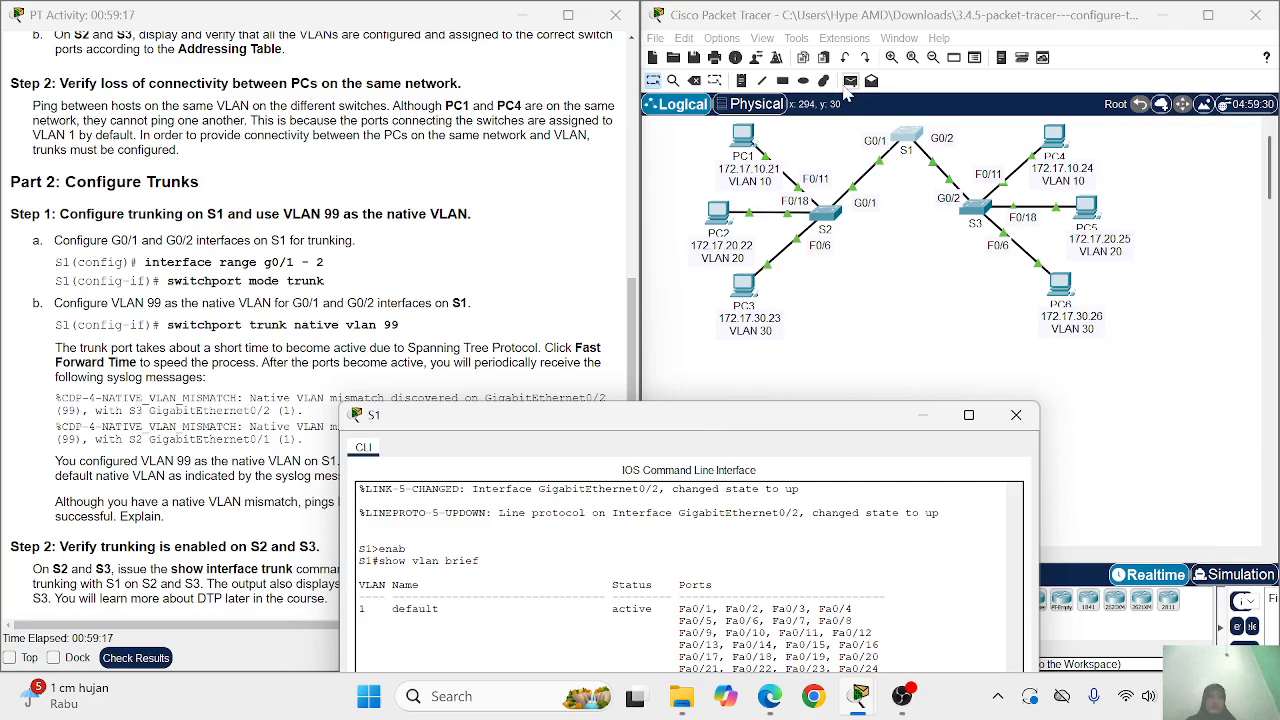
Fast forward the simulation time to speed up activation of S1's trunk ports
scroll(320, 330, "down", 3)
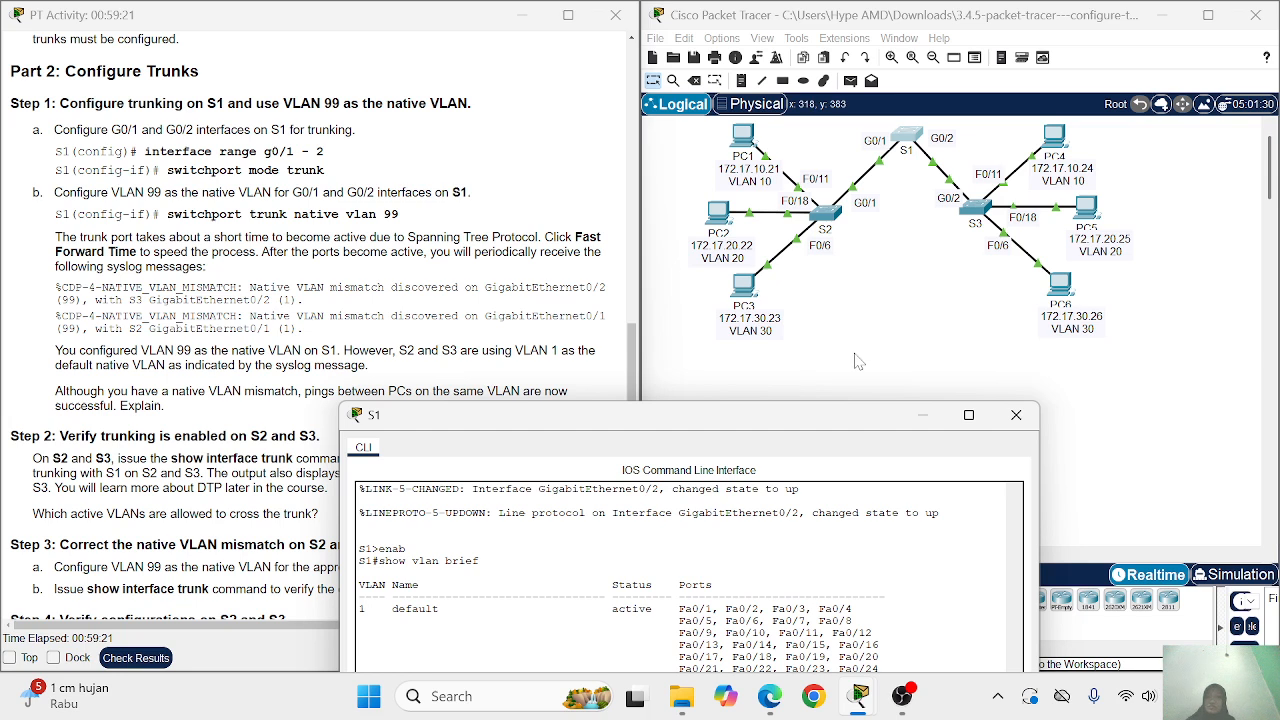
left_click(808, 386)
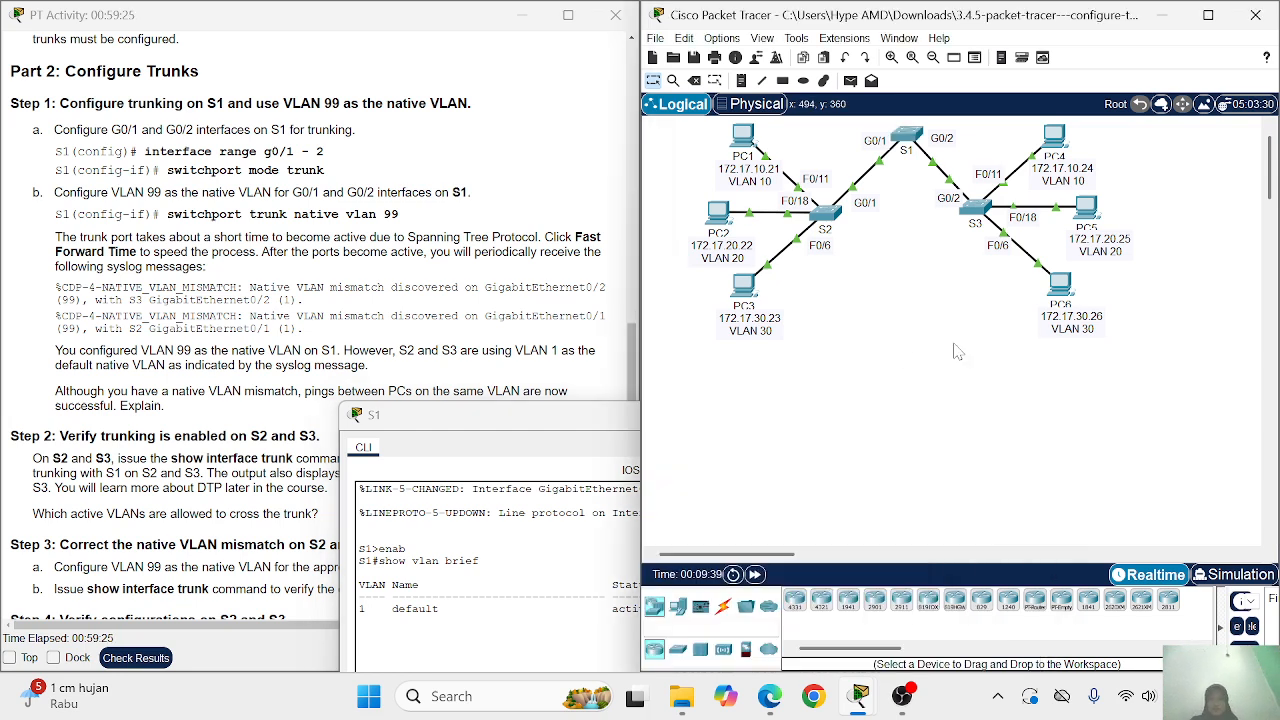
left_click(756, 574)
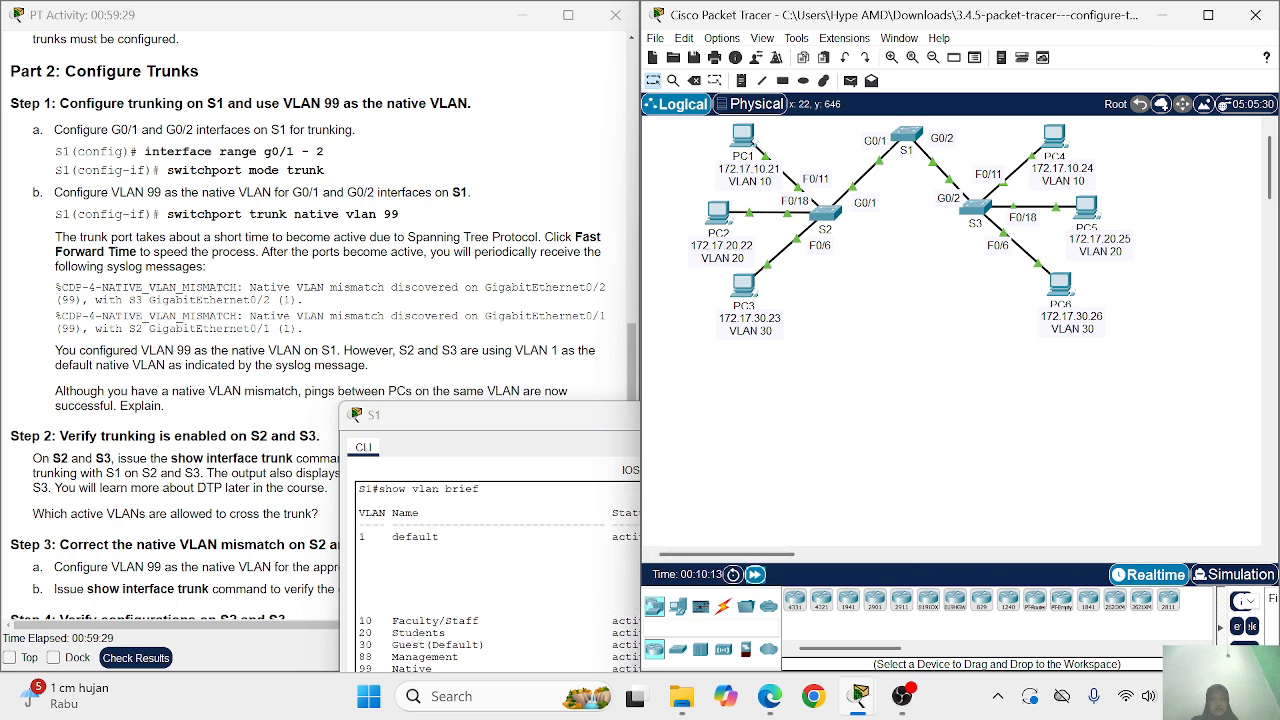
Check the native VLAN mismatch syslog messages in S1's command line against the instructions and close S1's window
left_click(525, 425)
left_click_drag(525, 425, 703, 140)
left_click(720, 600)
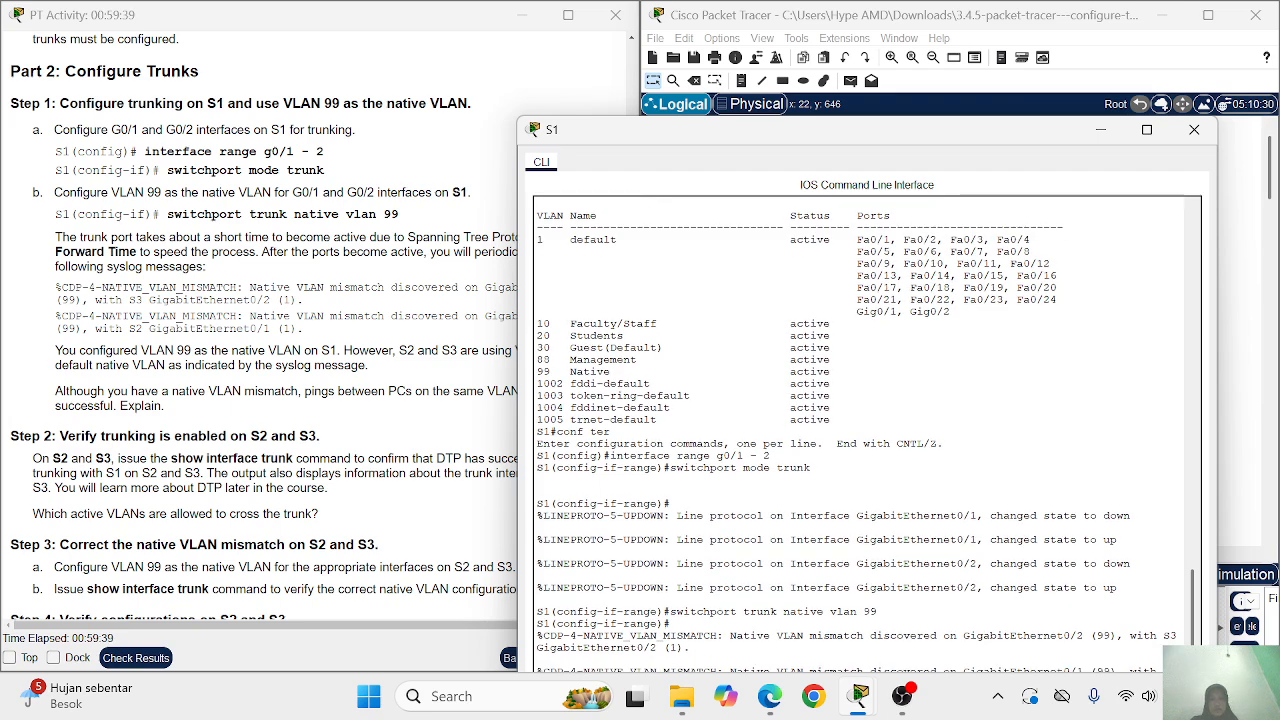
left_click_drag(873, 130, 870, 44)
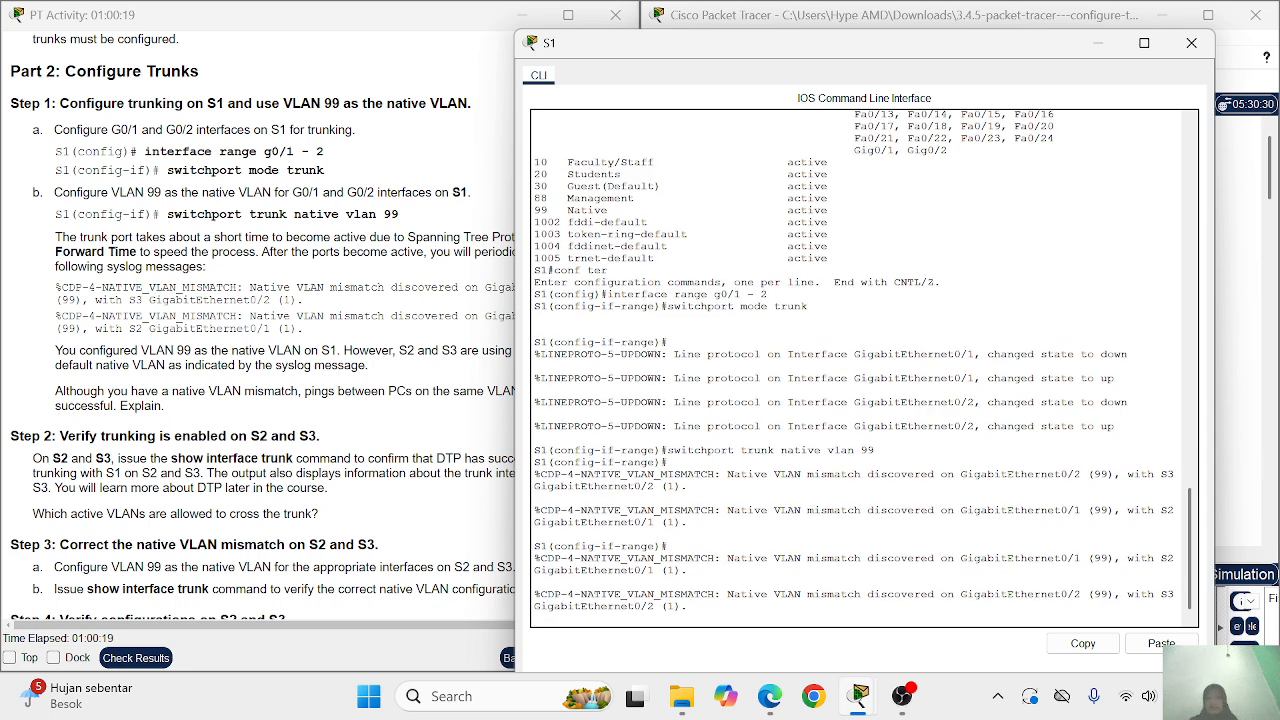
scroll(168, 505, "down", 2)
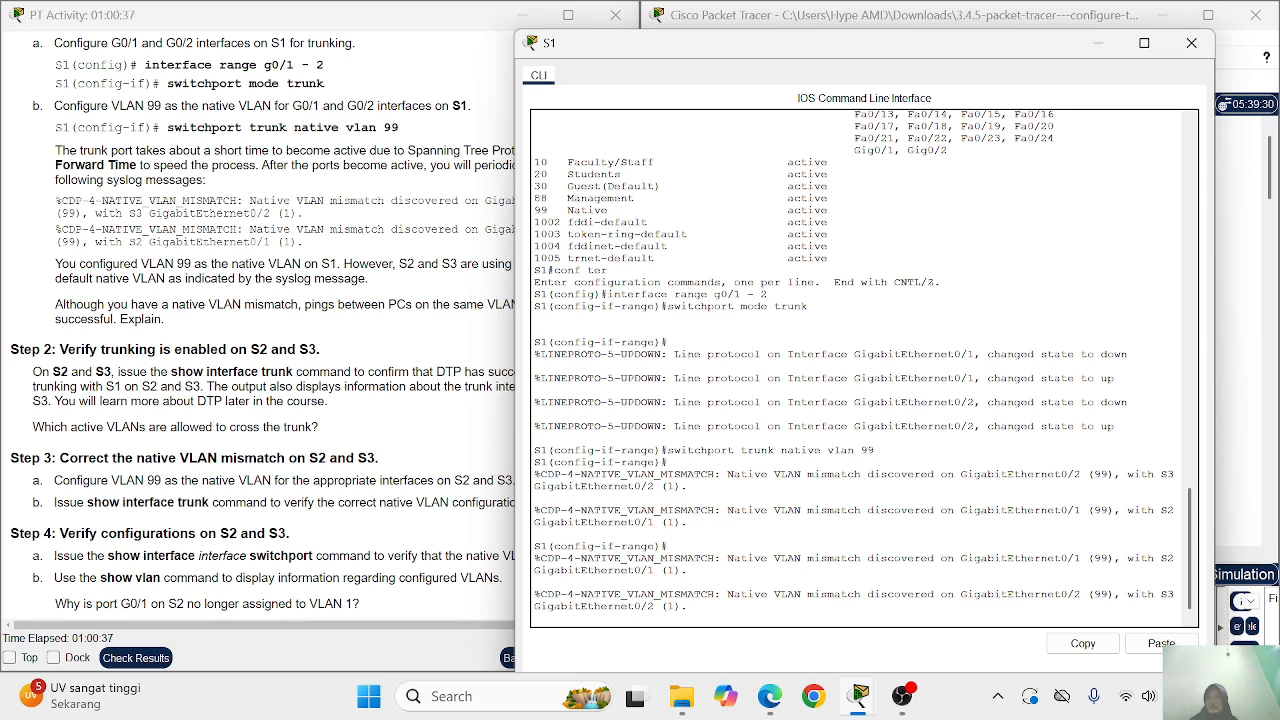
scroll(263, 321, "down", 1)
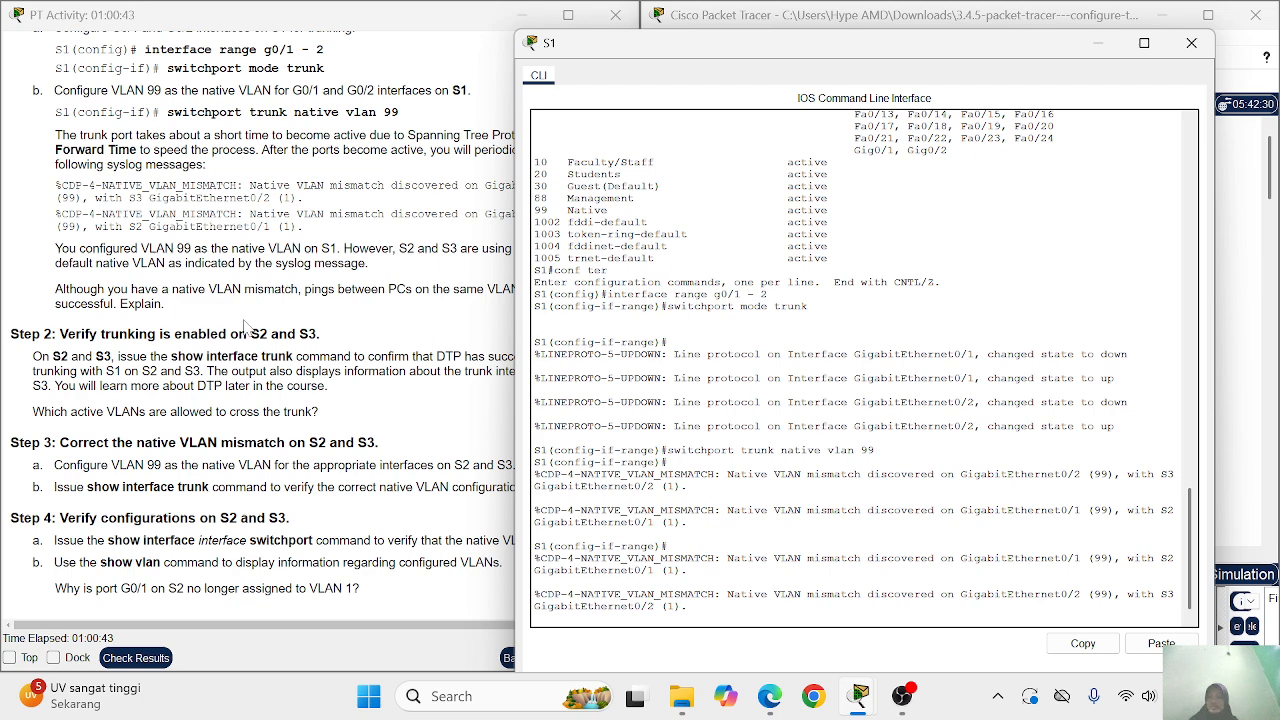
left_click(1189, 44)
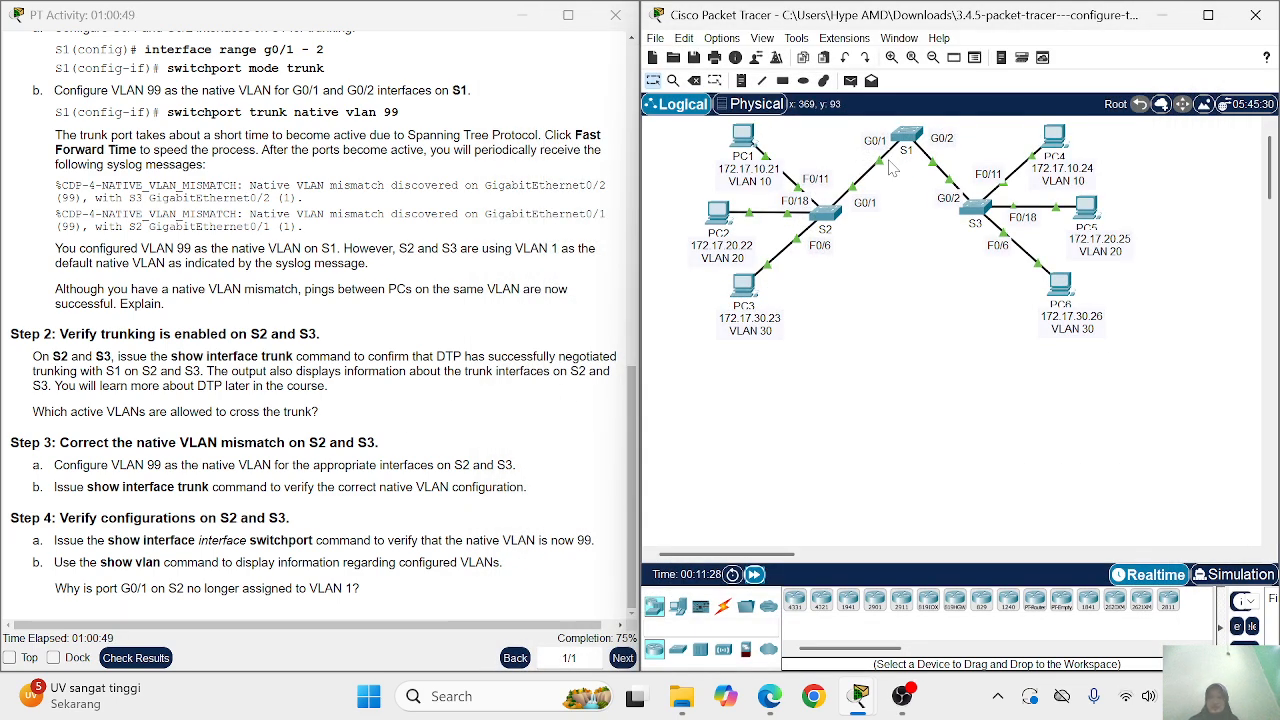
Open the command line of switch S2 and display its trunk status with show interface trunk
left_click(830, 215)
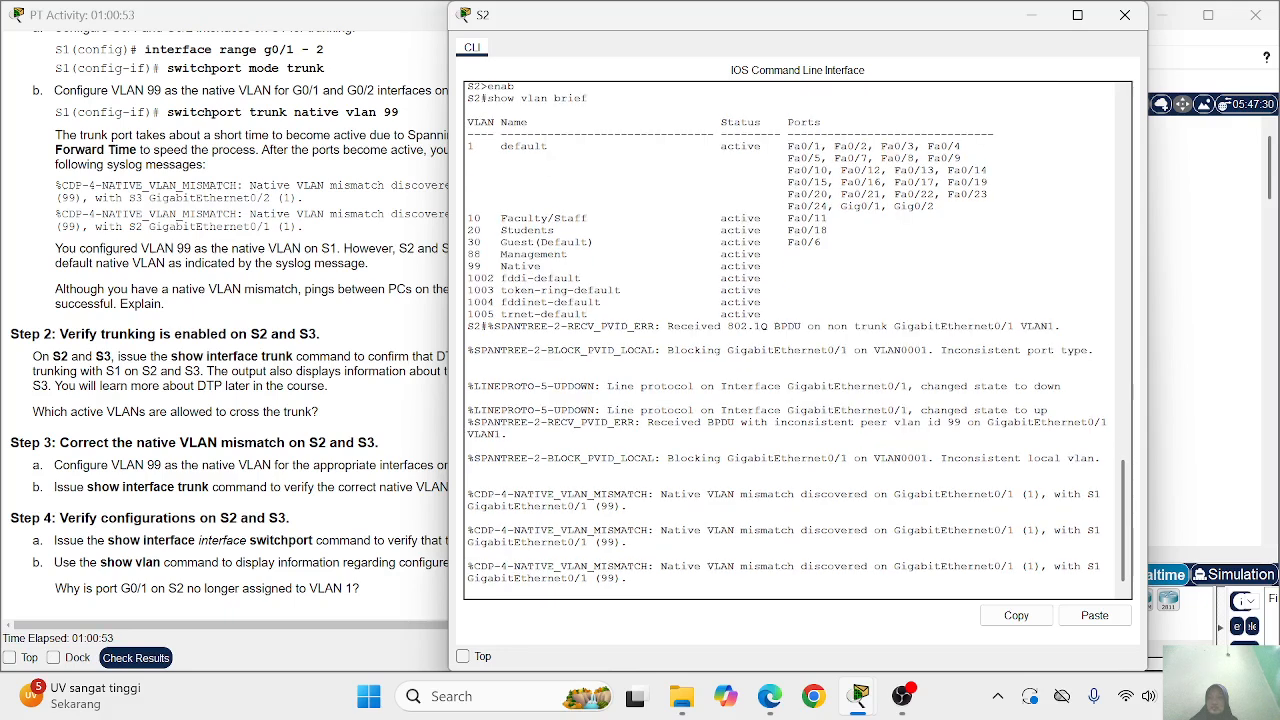
key("Return")
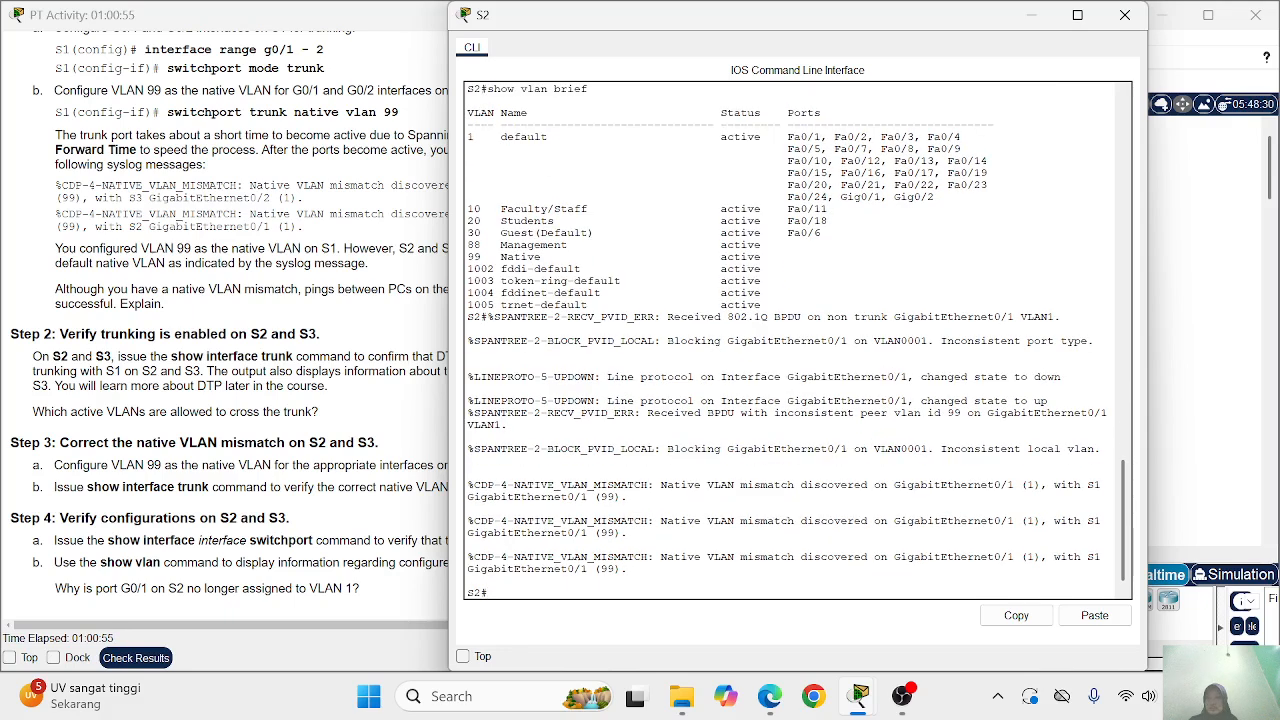
type("show")
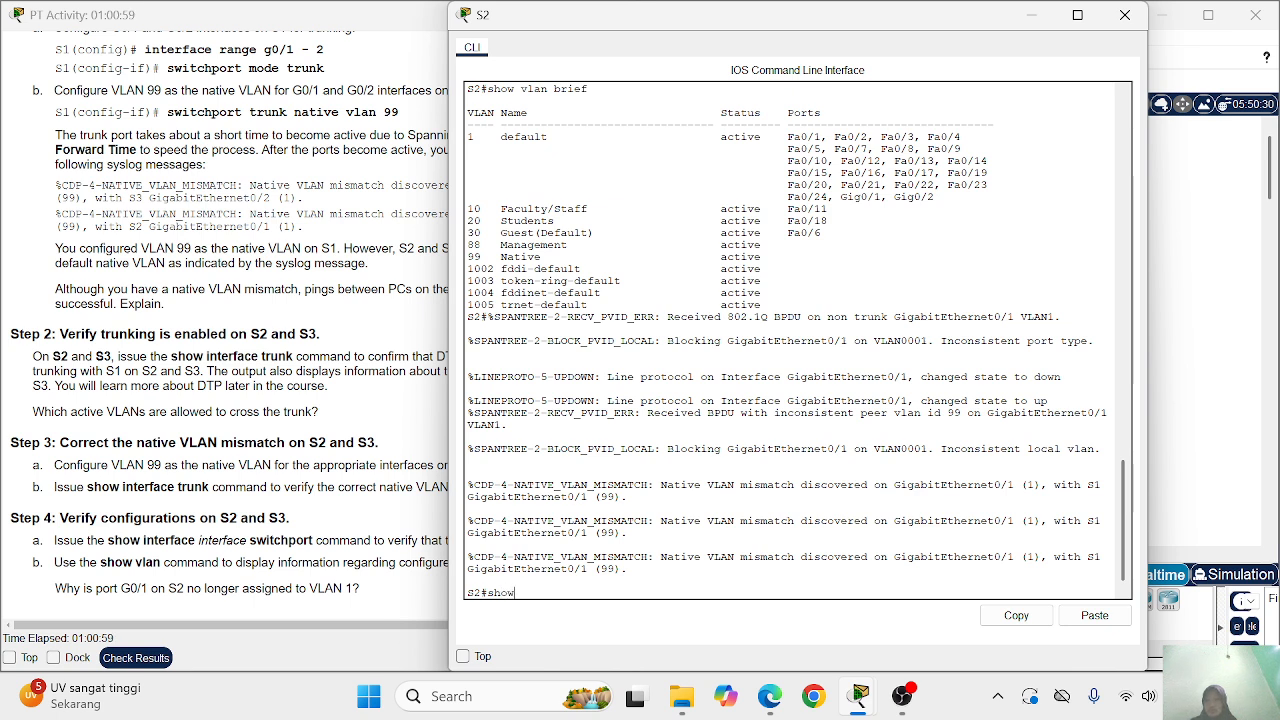
type(" in")
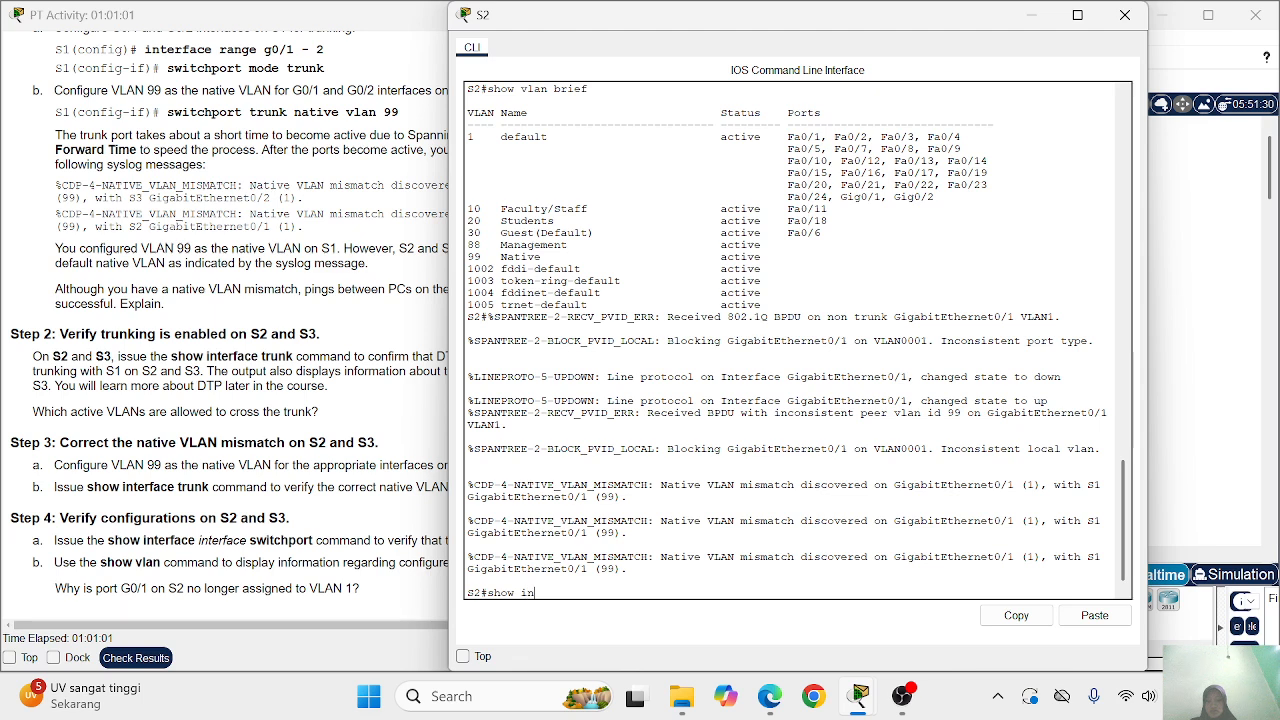
type("terface trun k")
key("BackSpace")
key("BackSpace")
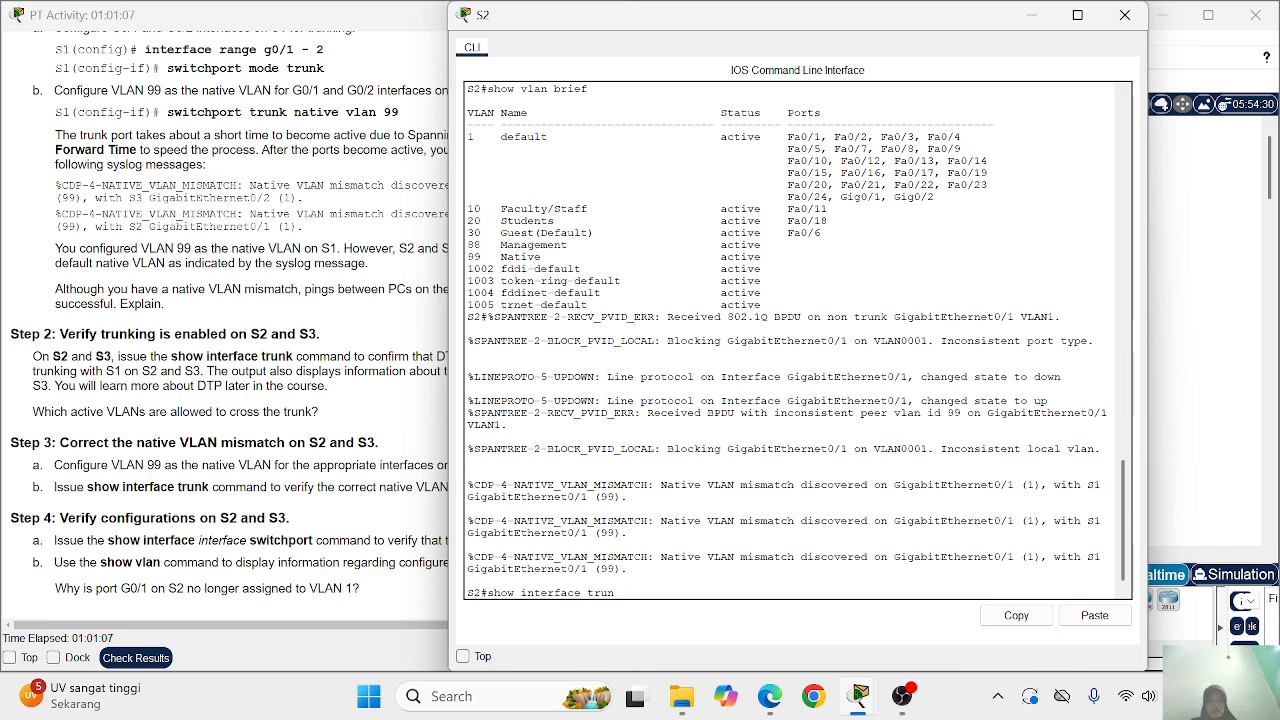
type("k")
key("Return")
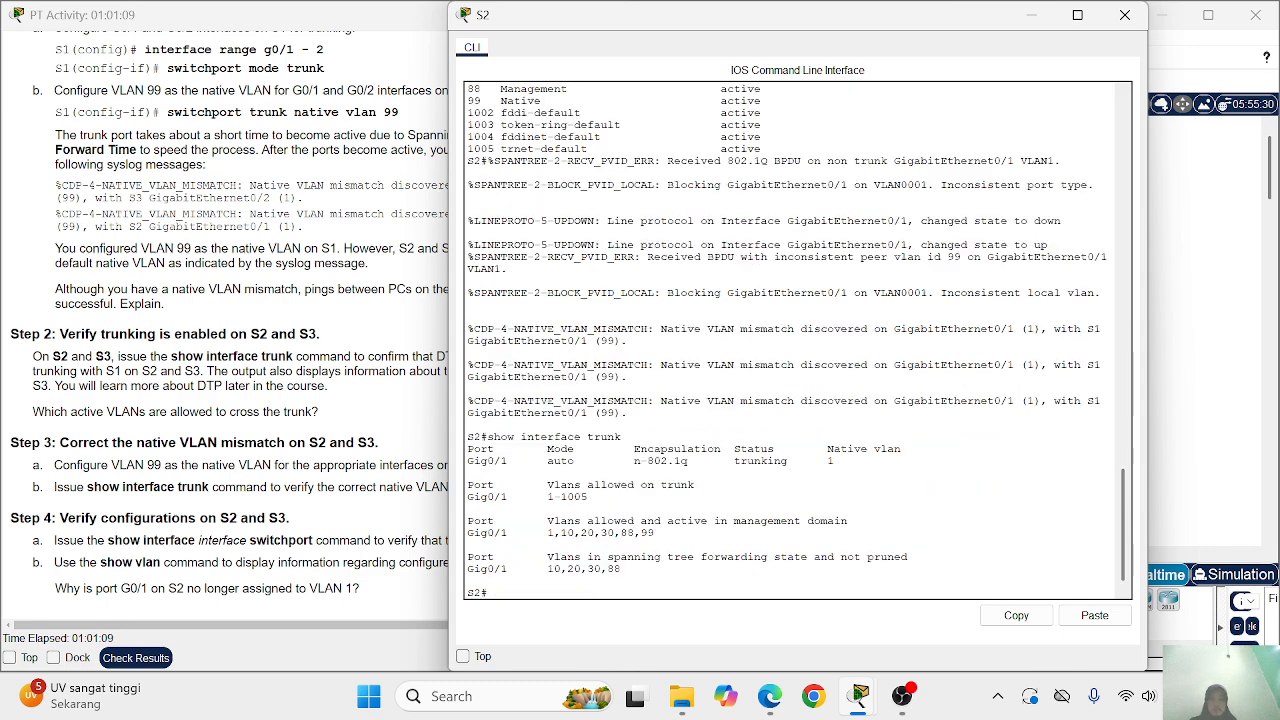
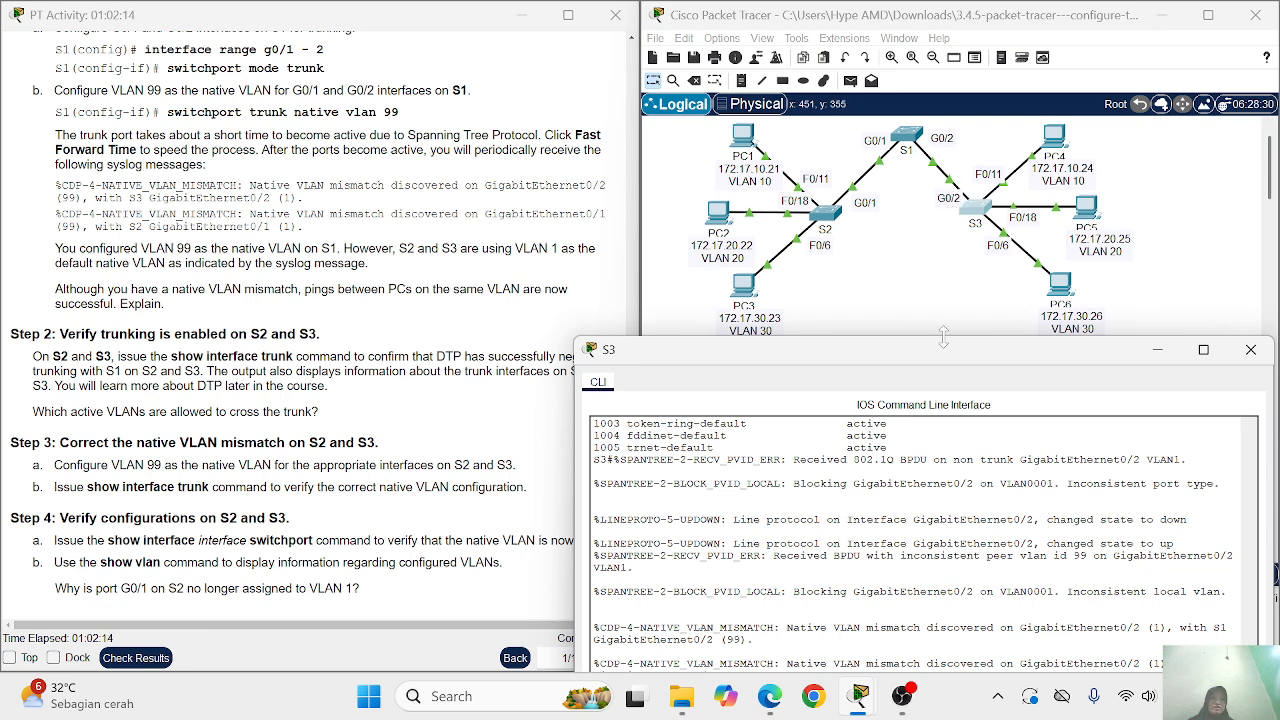
Review S3's show interface trunk output and switch to S2's command line
left_click_drag(951, 359, 857, 94)
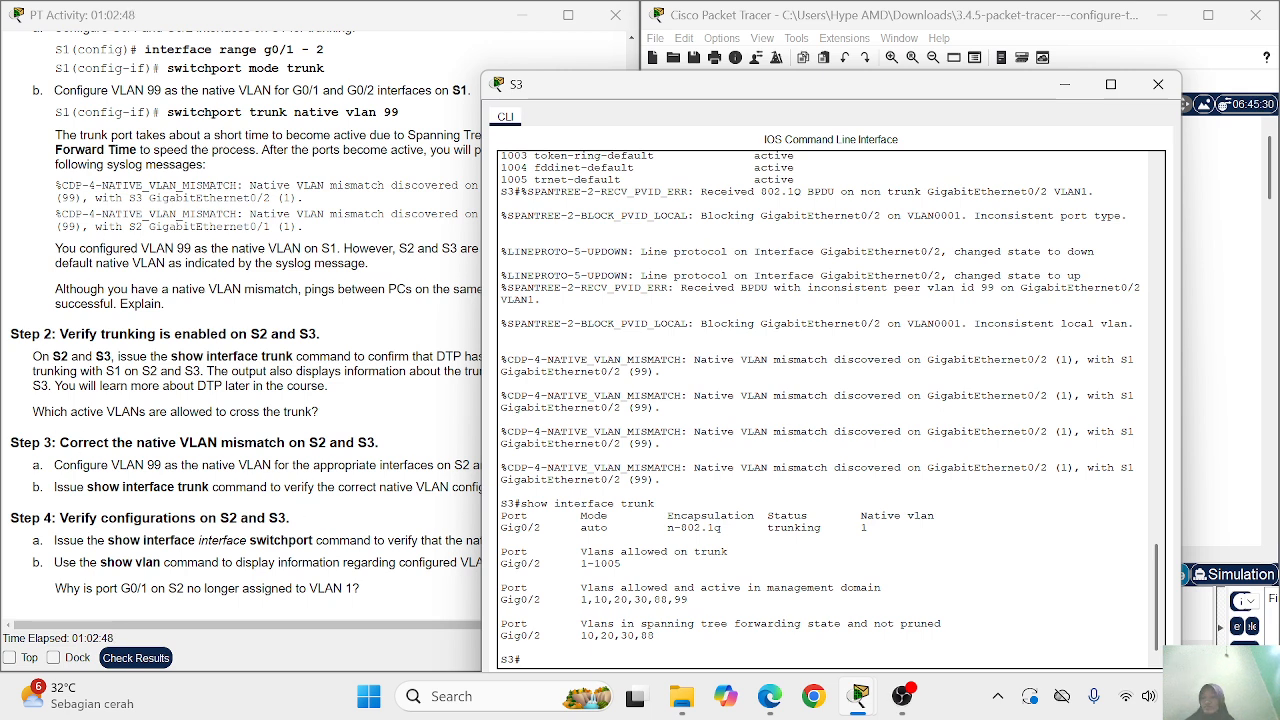
left_click(1158, 85)
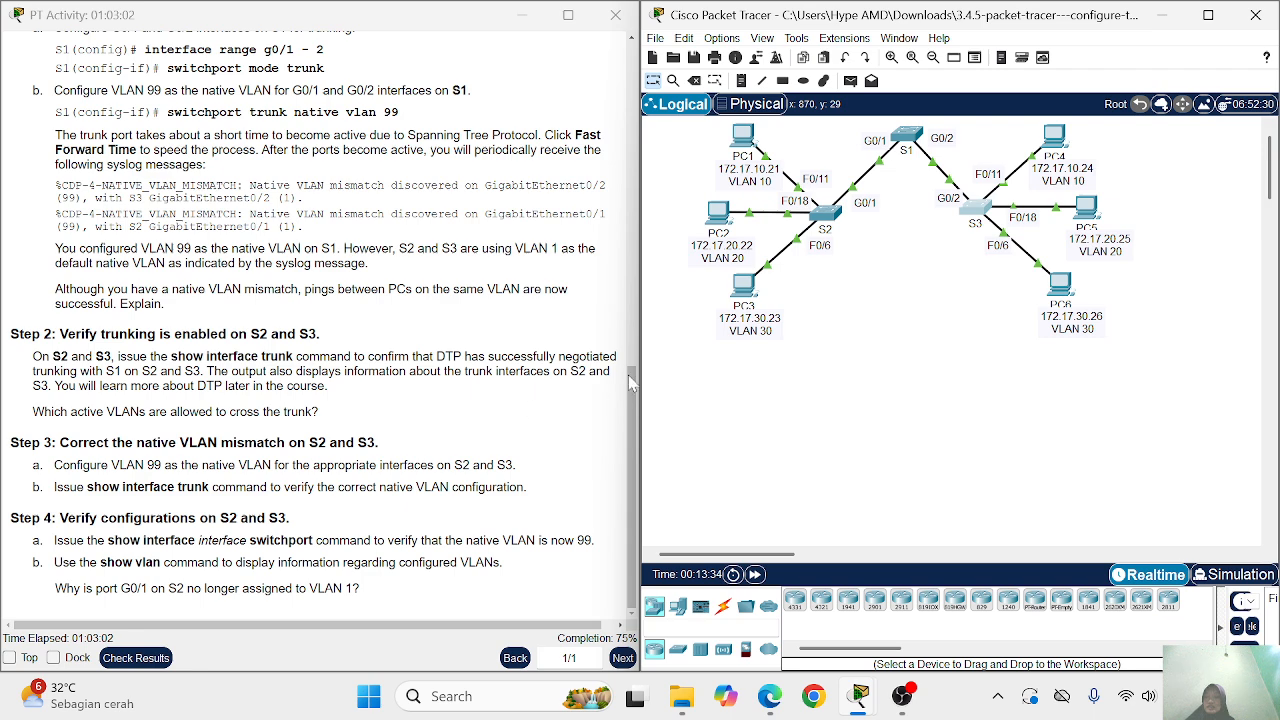
left_click(828, 216)
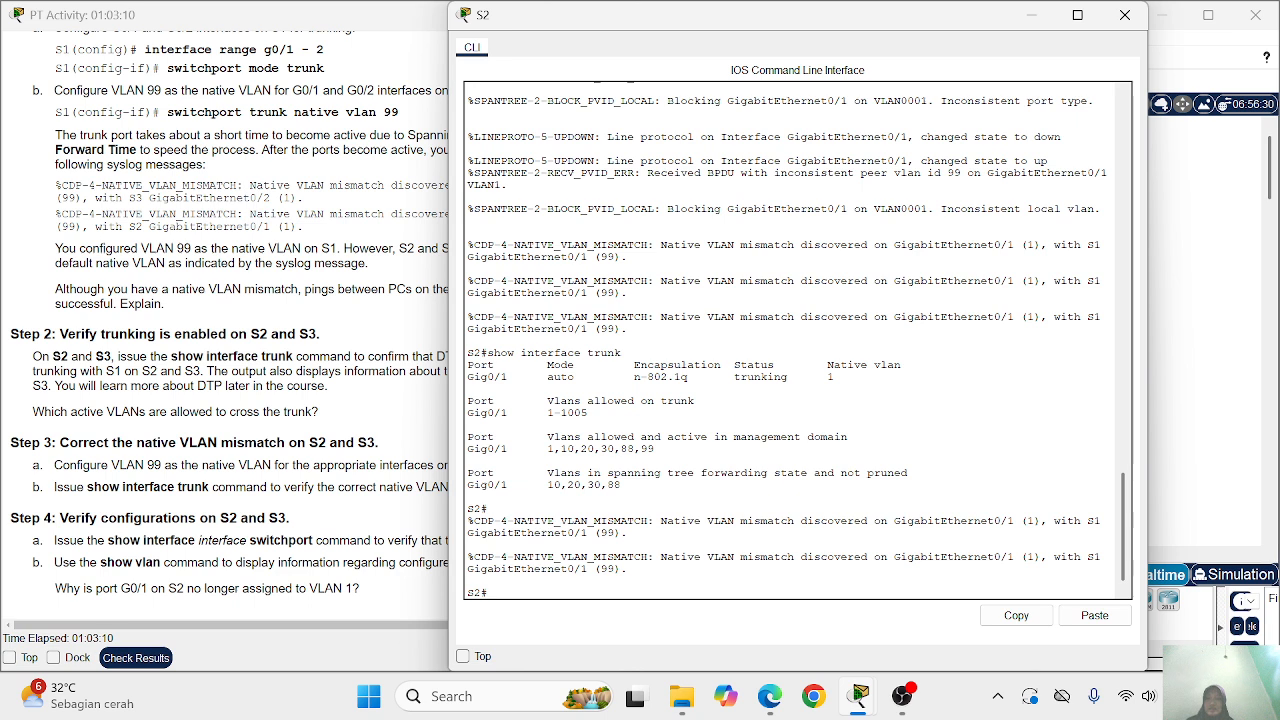
Try to select interface g0/1 on S2 directly from privileged EXEC mode
type("nte")
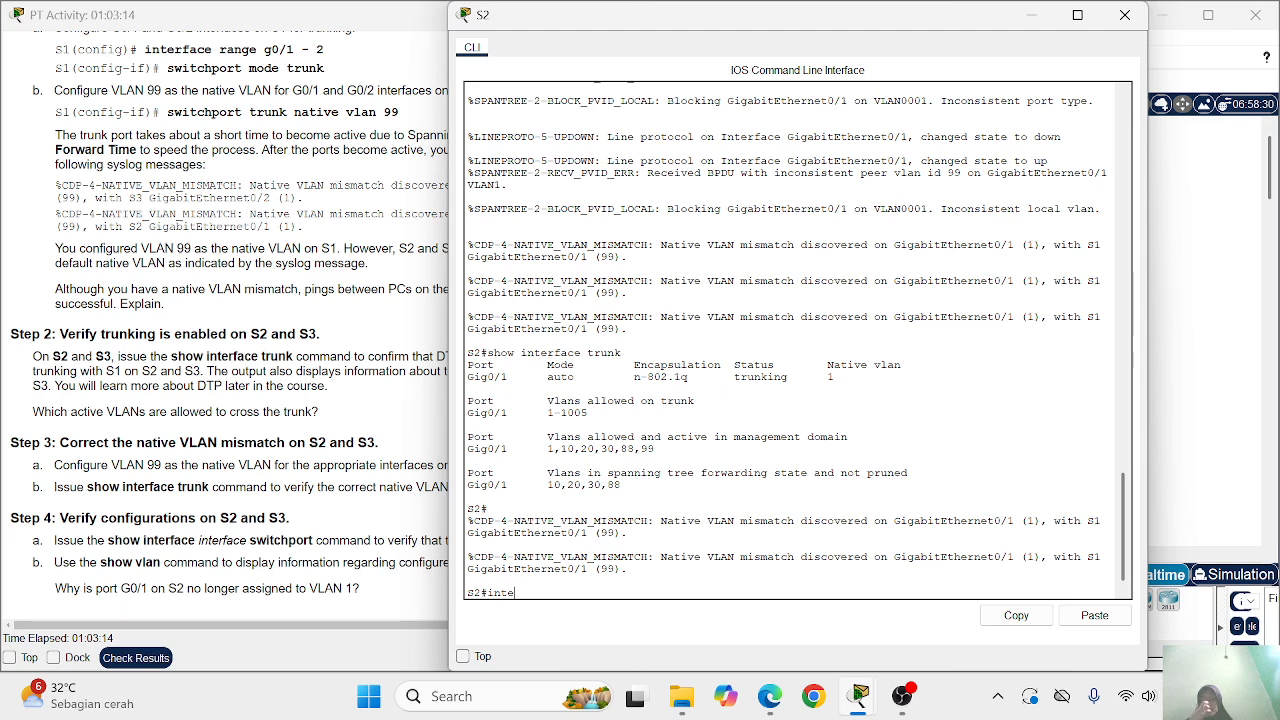
type("rface g0")
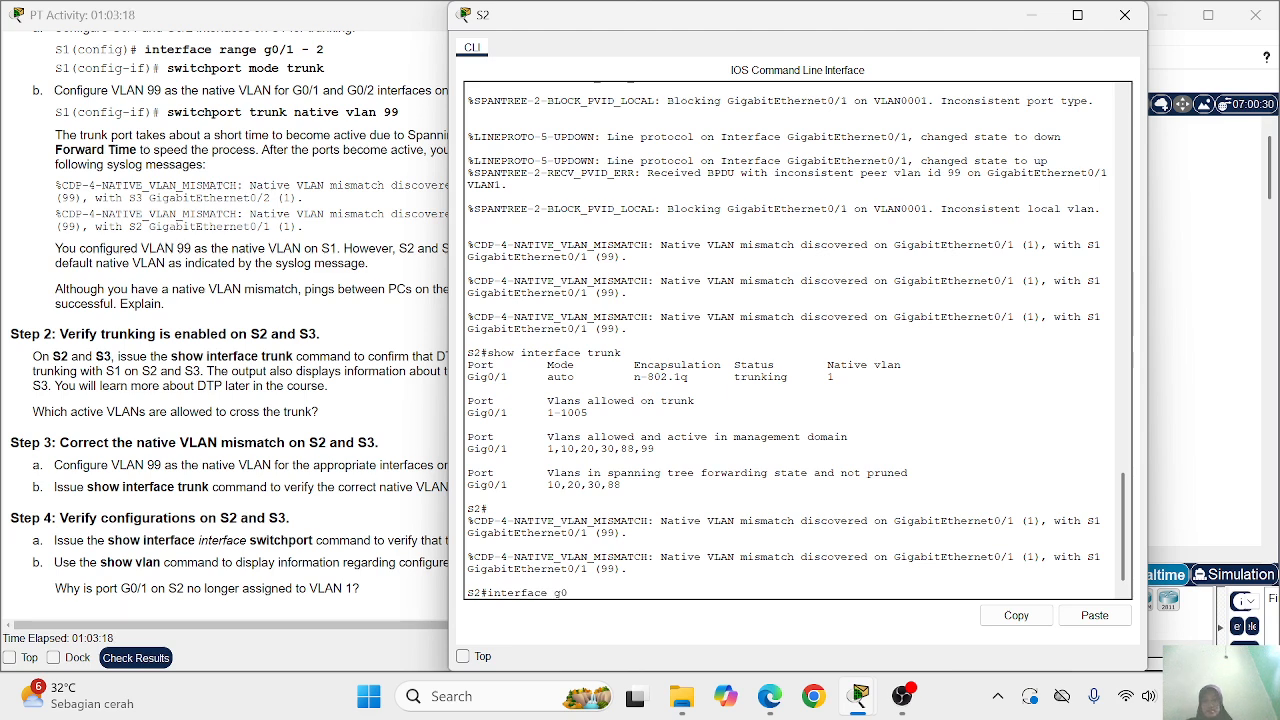
type("/1")
key("Return")
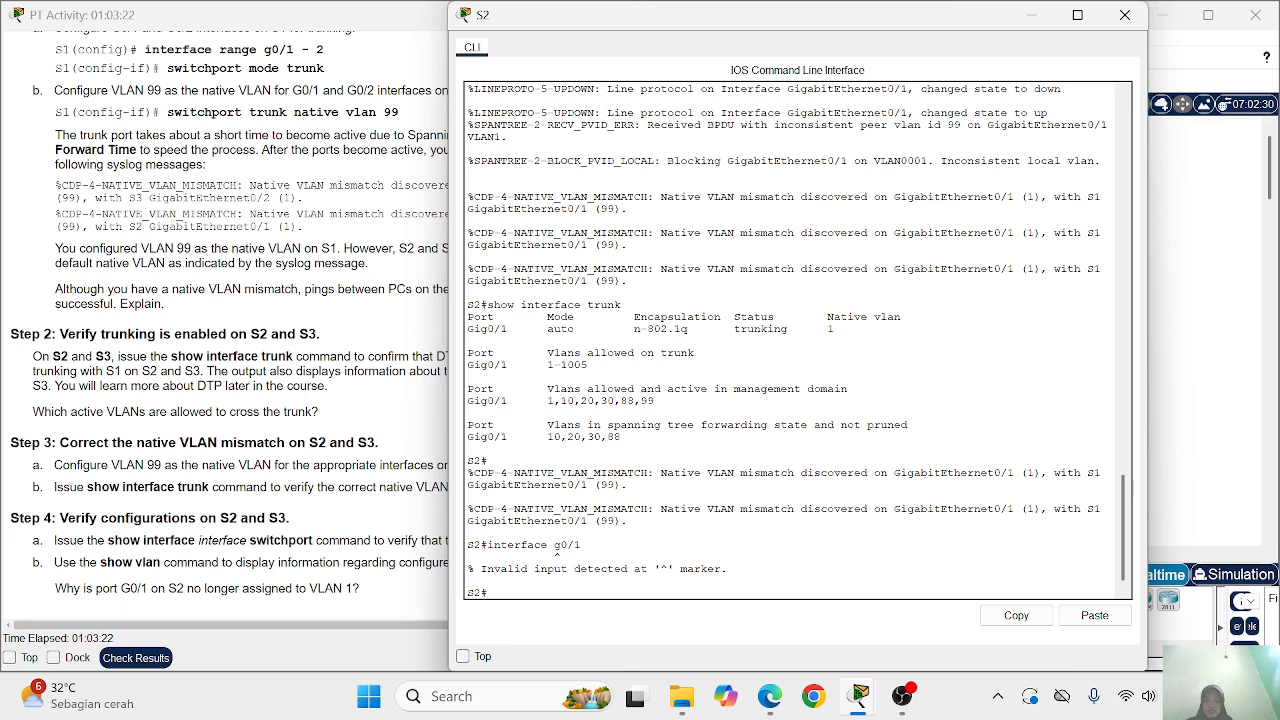
Enter global configuration mode on S2 and select interface g0/1
type("conf ter")
key("Return")
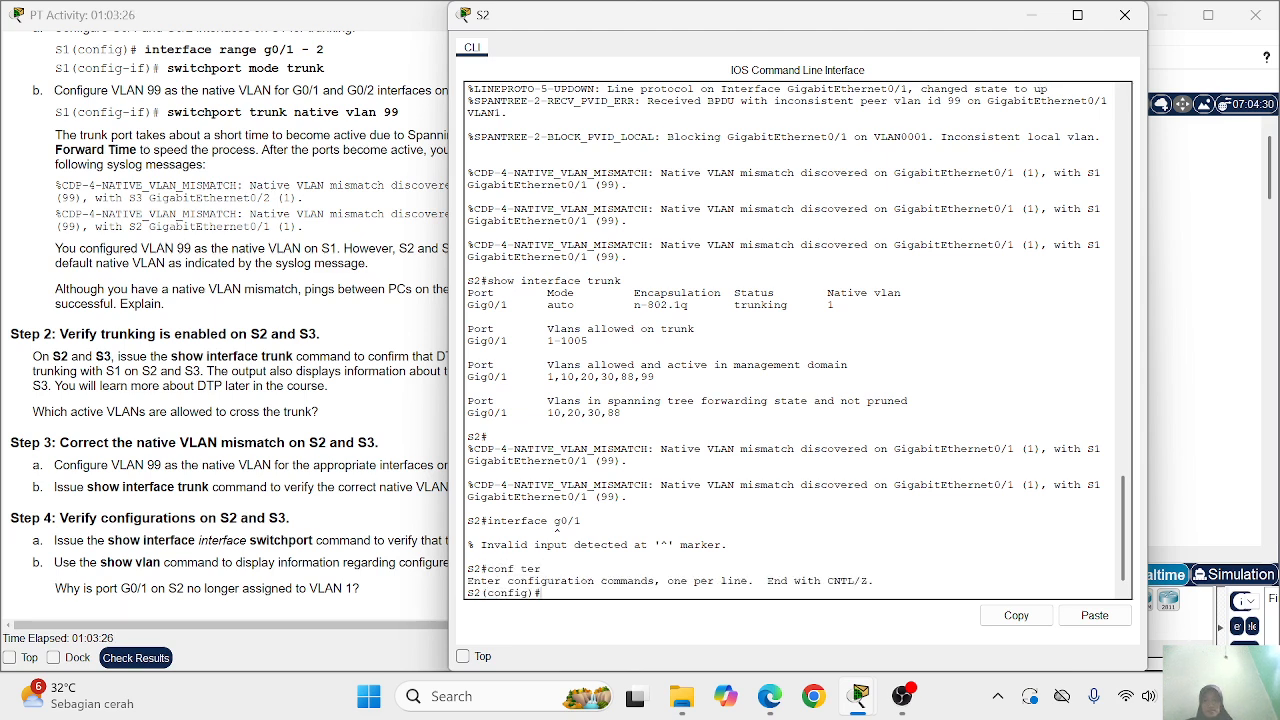
type("interface g0/1")
key("Return")
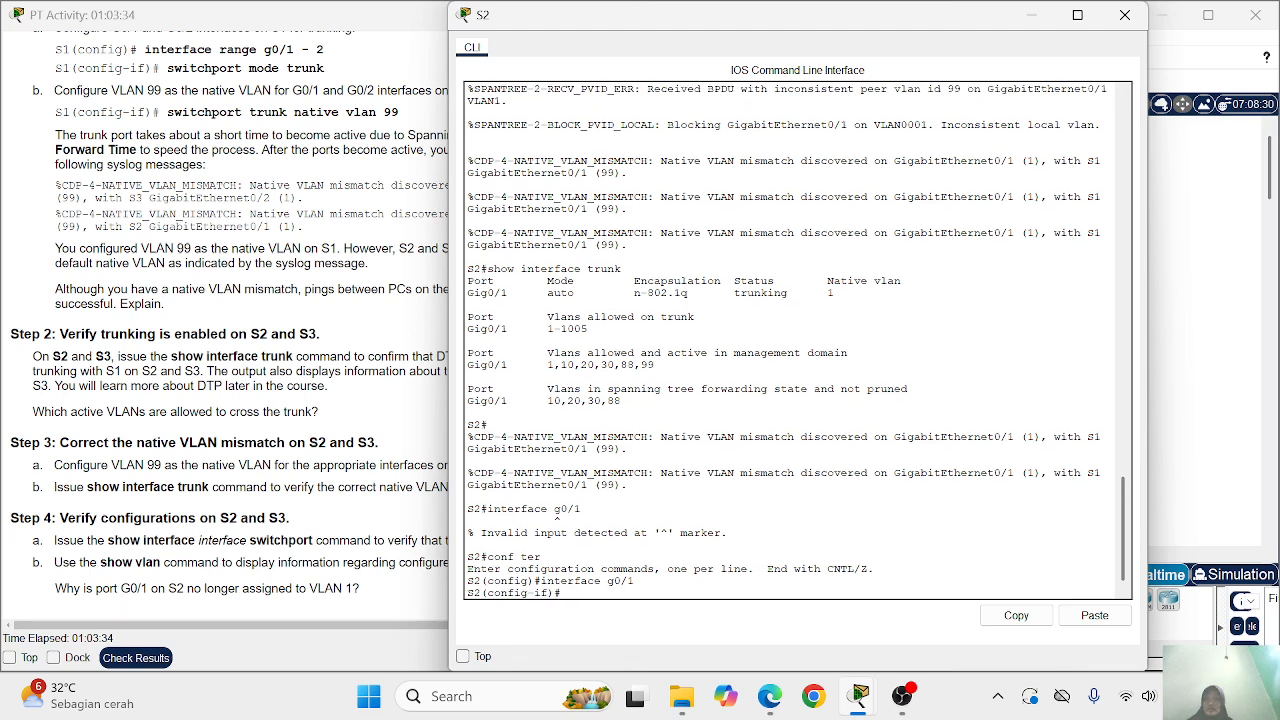
Set VLAN 99 as the trunk native VLAN on S2's g0/1, exit interface configuration and close S2's window
type("swit")
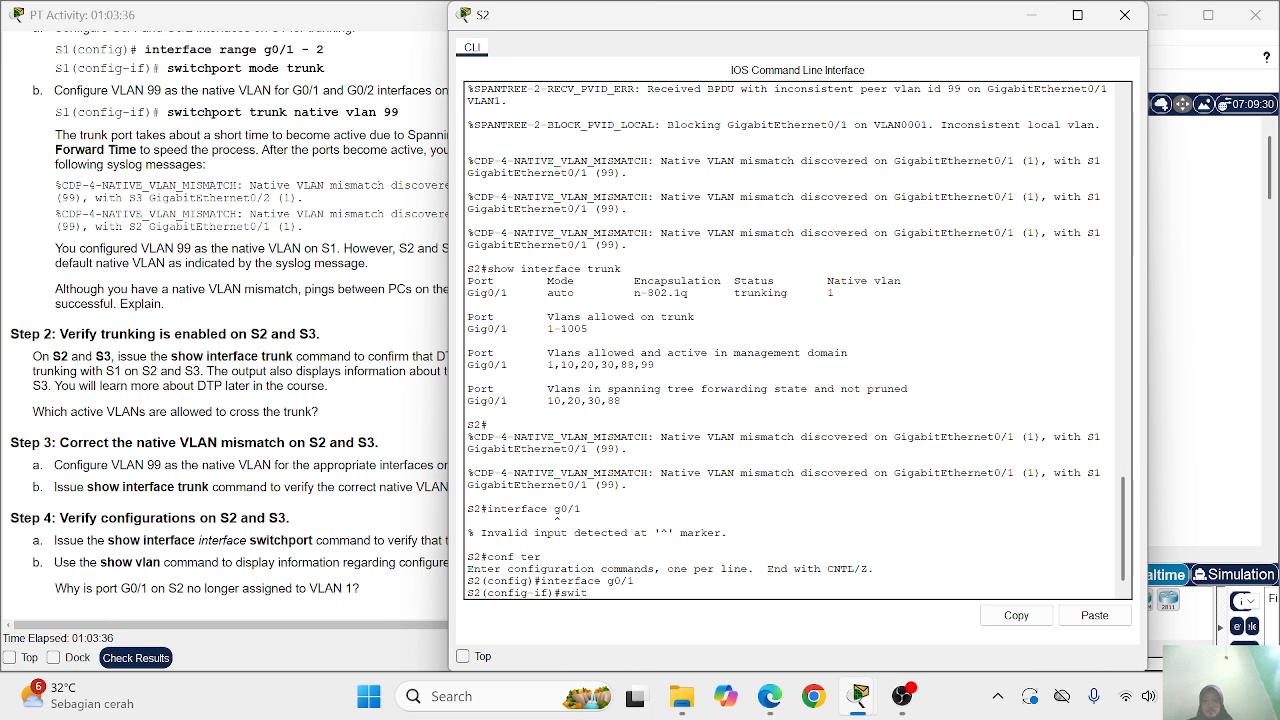
type("chport")
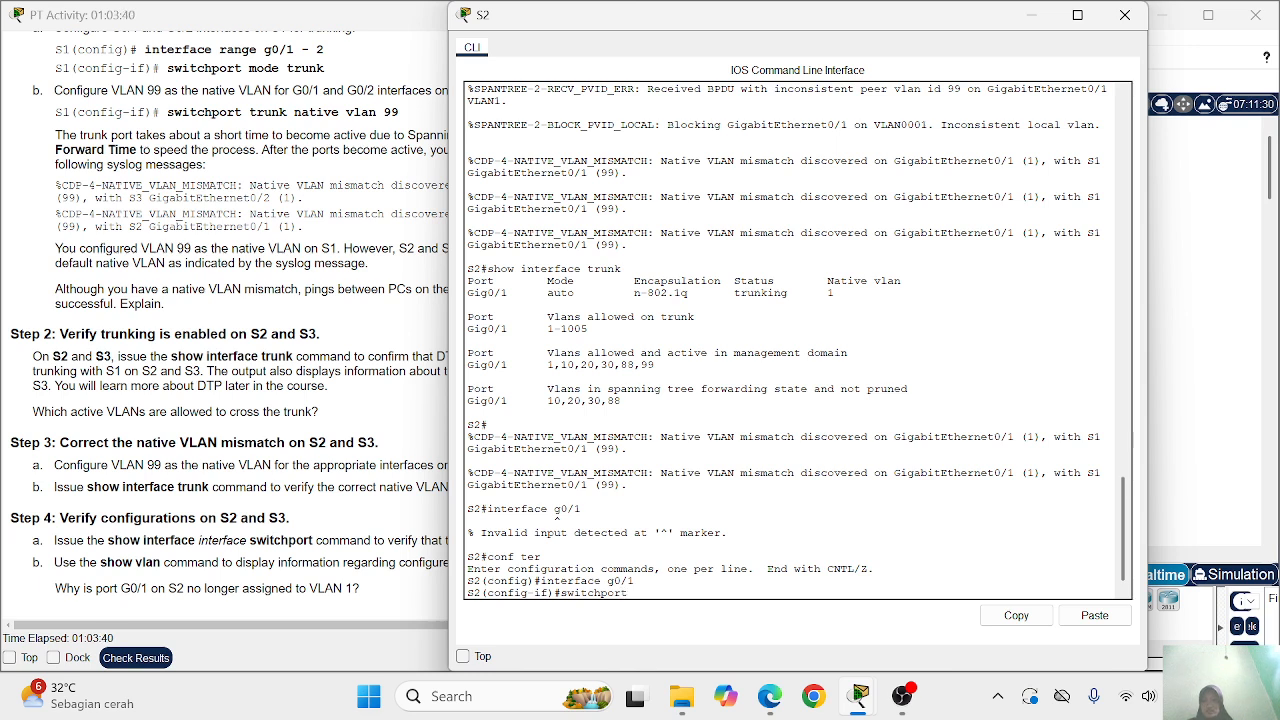
type(" trunk na")
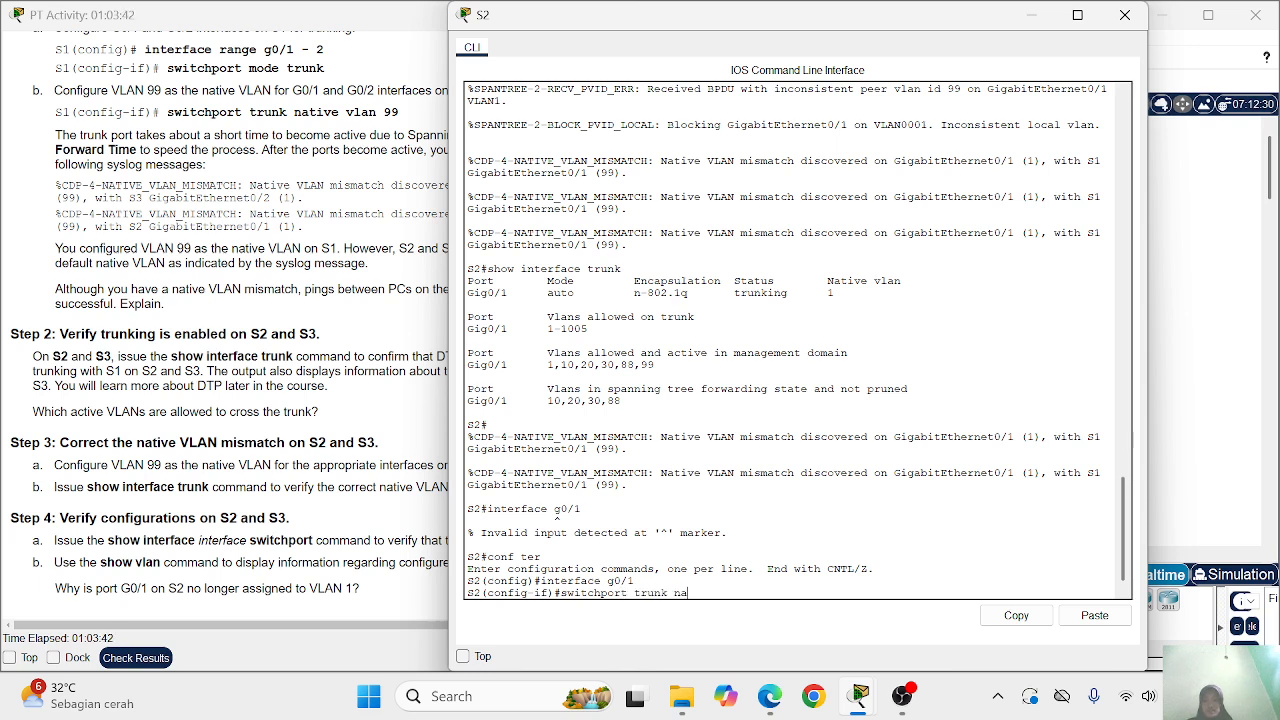
type("tive vlan")
type("99")
key("Return")
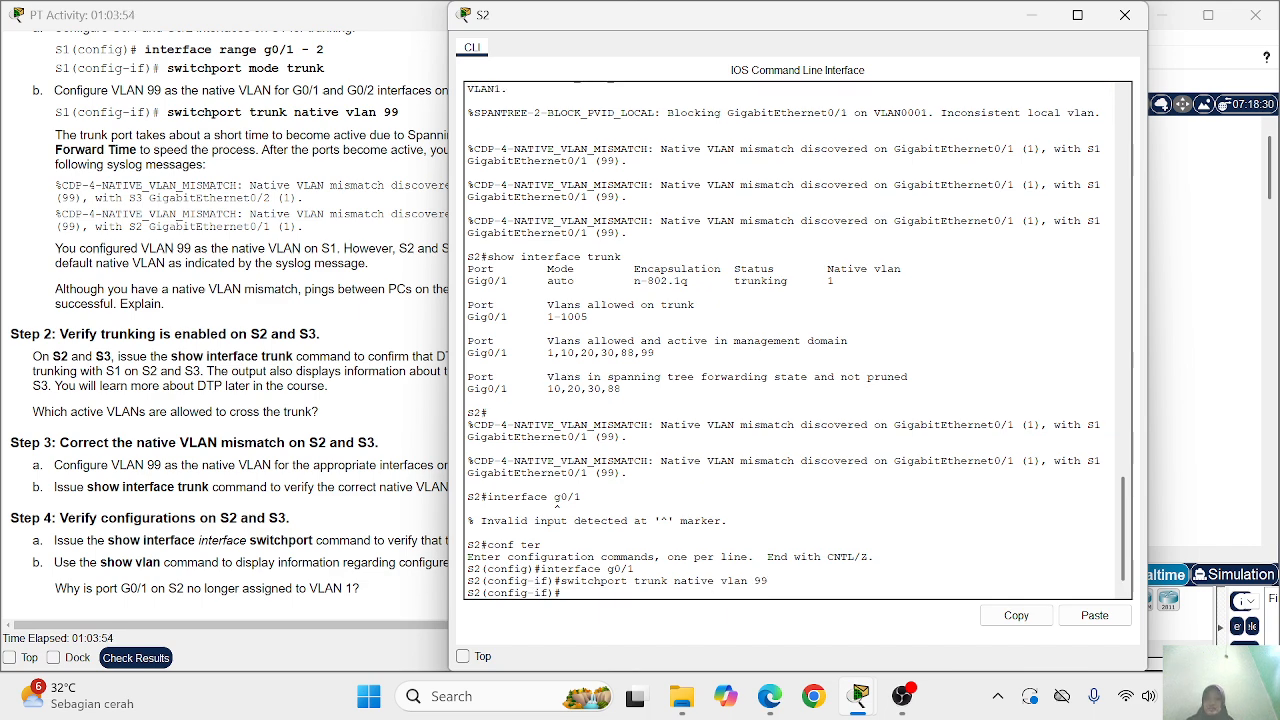
key("Return")
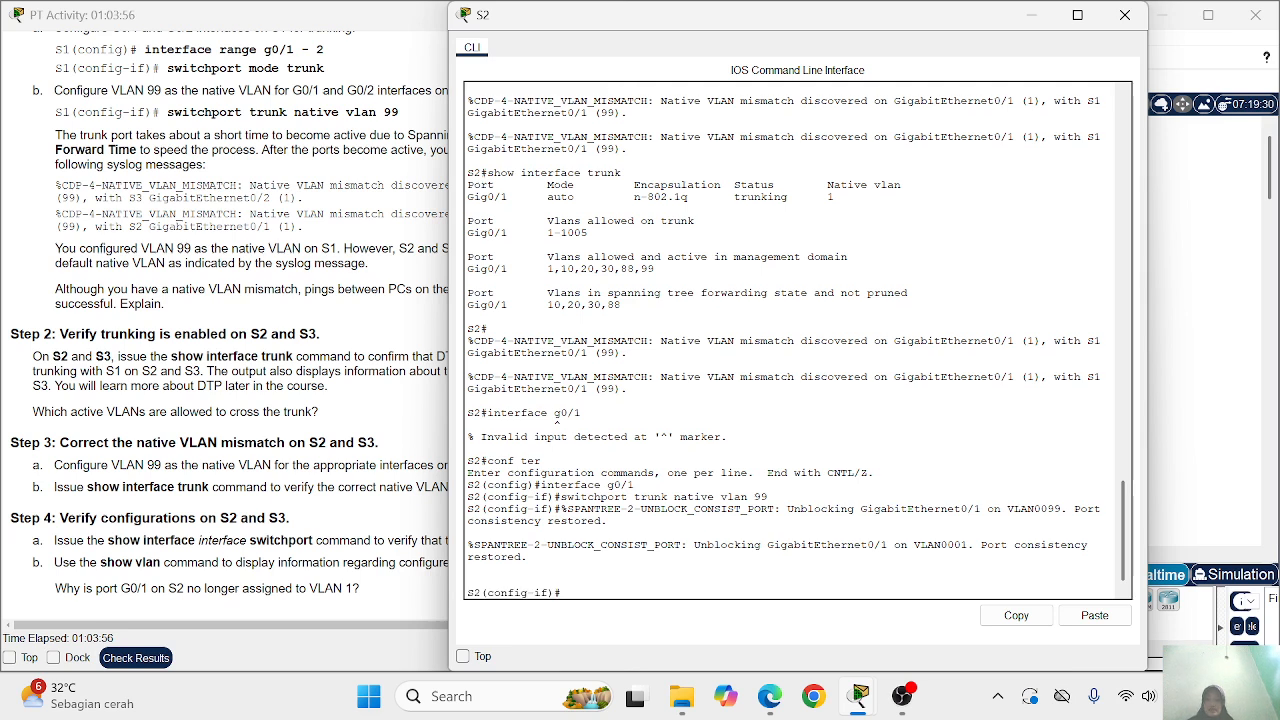
type("exit")
key("Return")
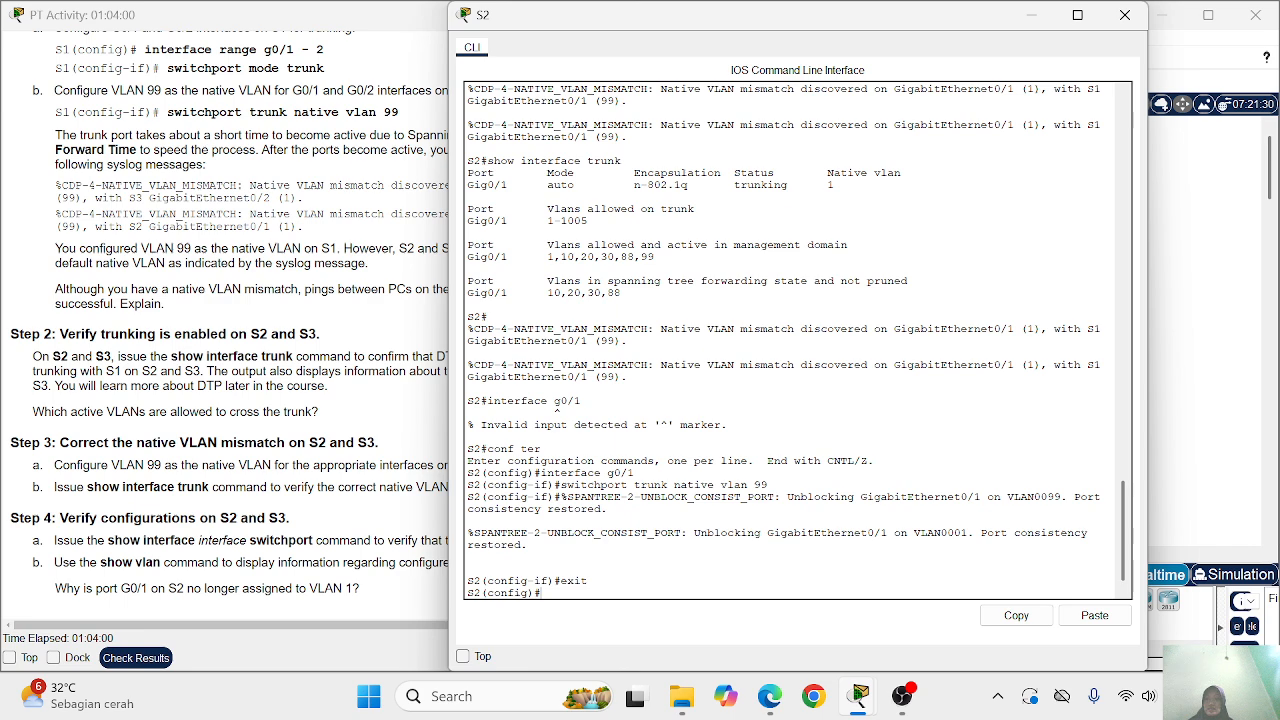
left_click(1125, 14)
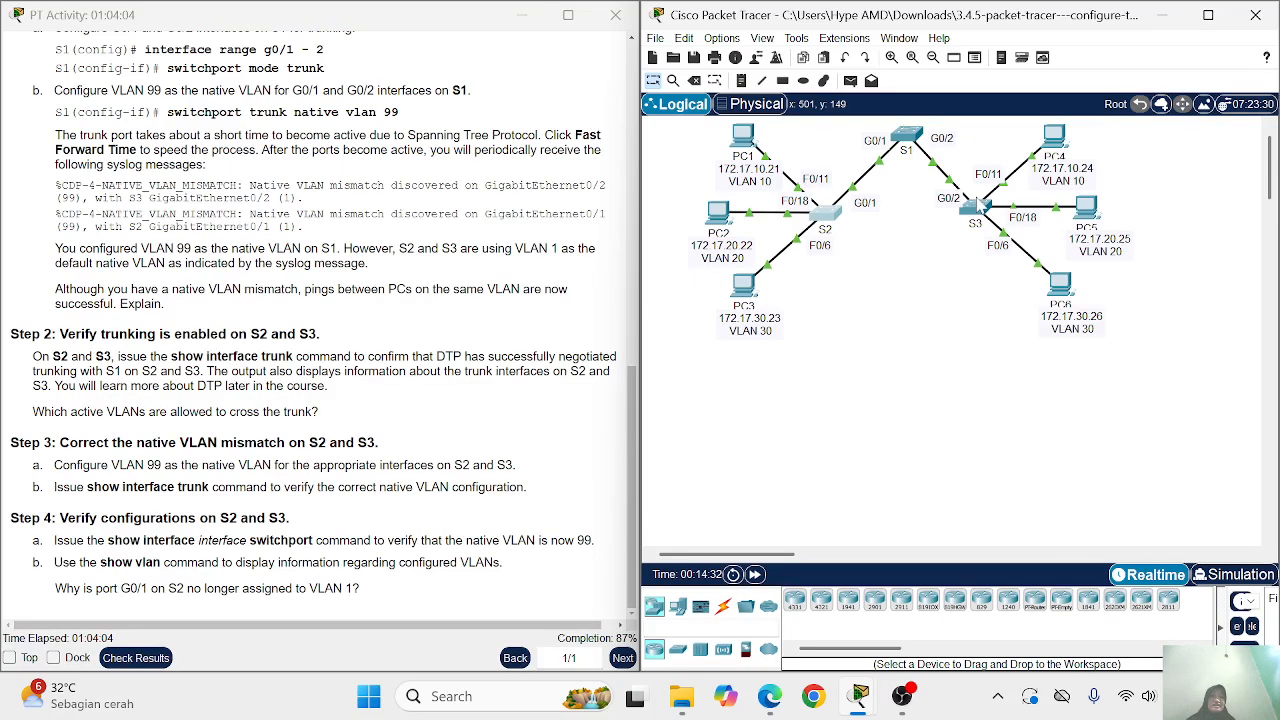
Open the command line of switch S3 and move its window so the instructions stay partly in view
left_click(980, 207)
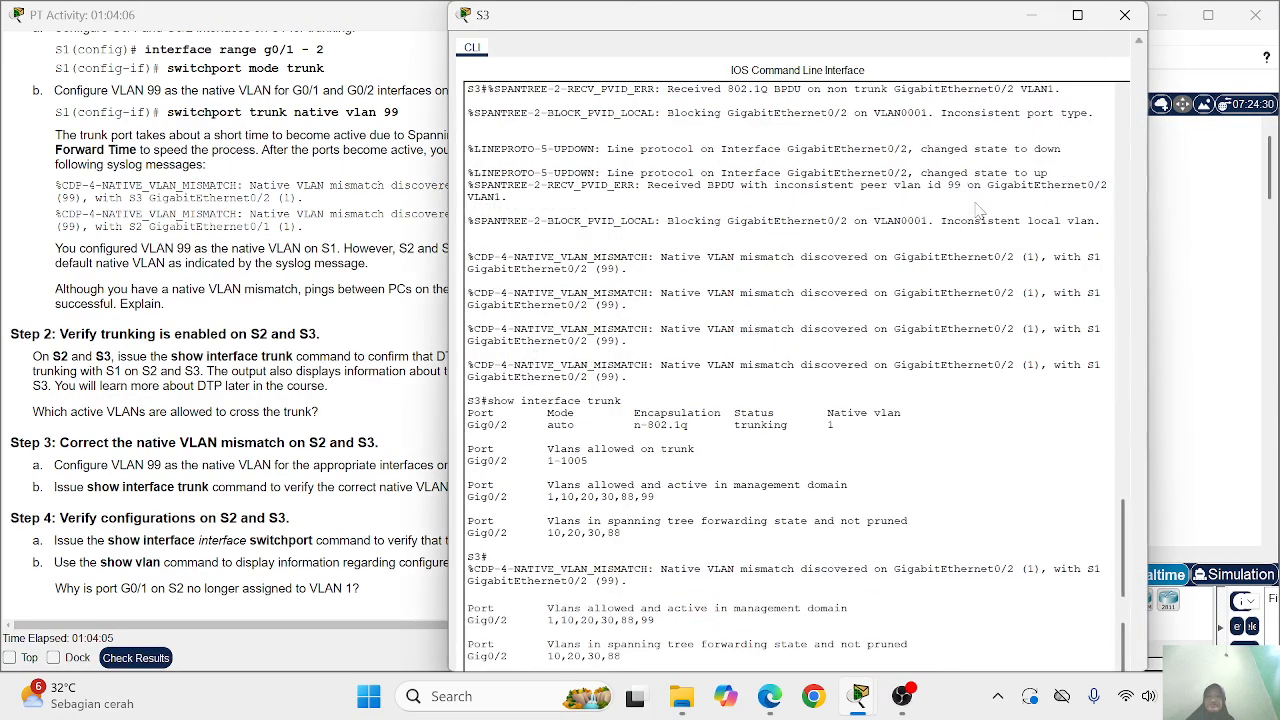
key("Return")
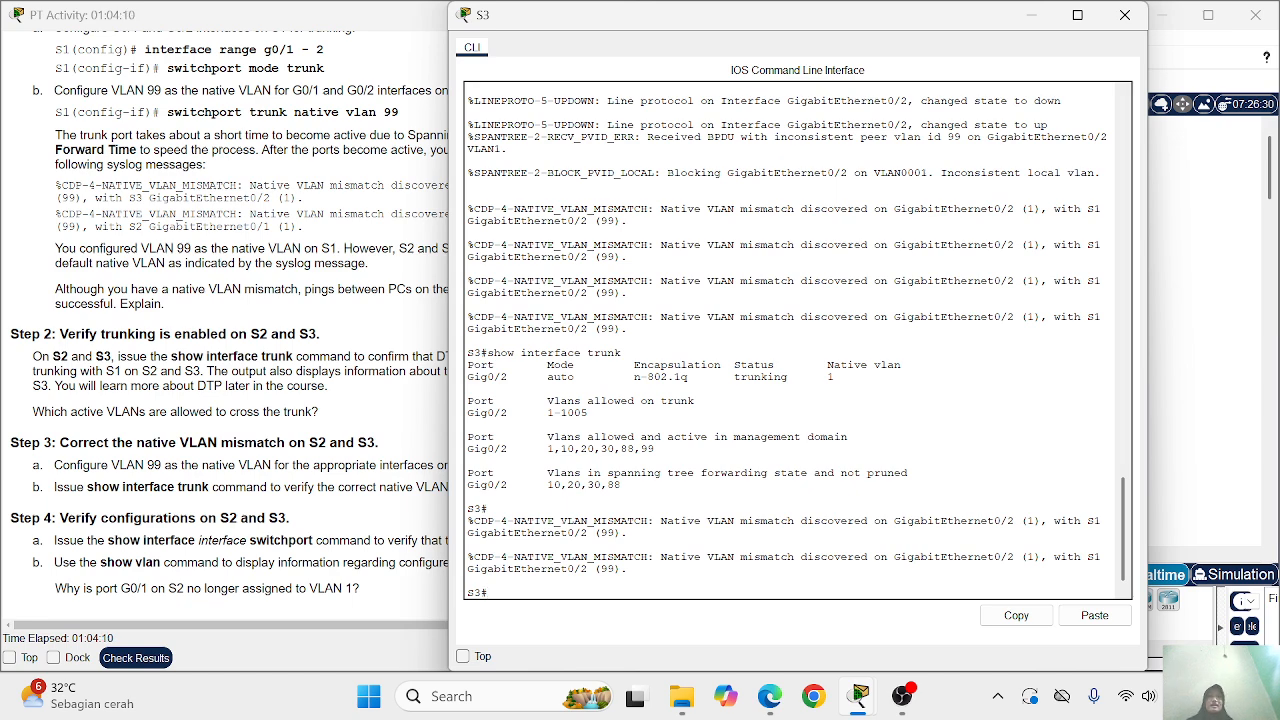
left_click_drag(906, 22, 836, 88)
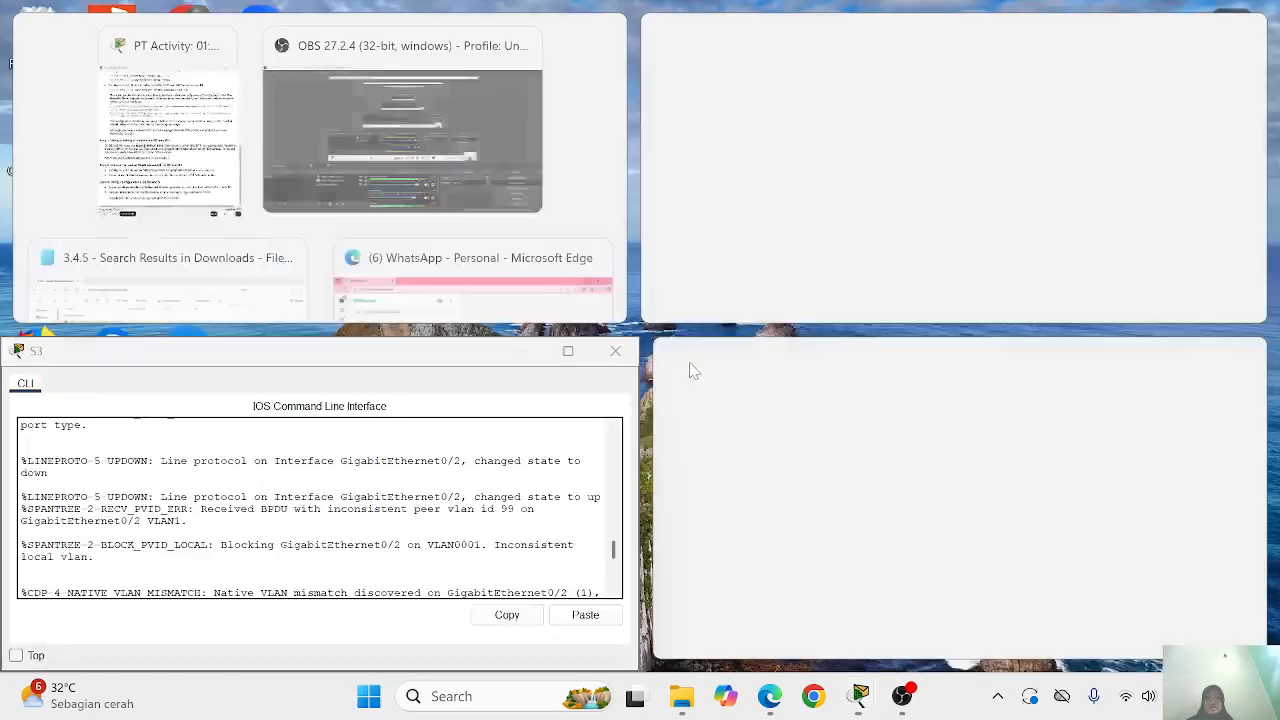
left_click(565, 408)
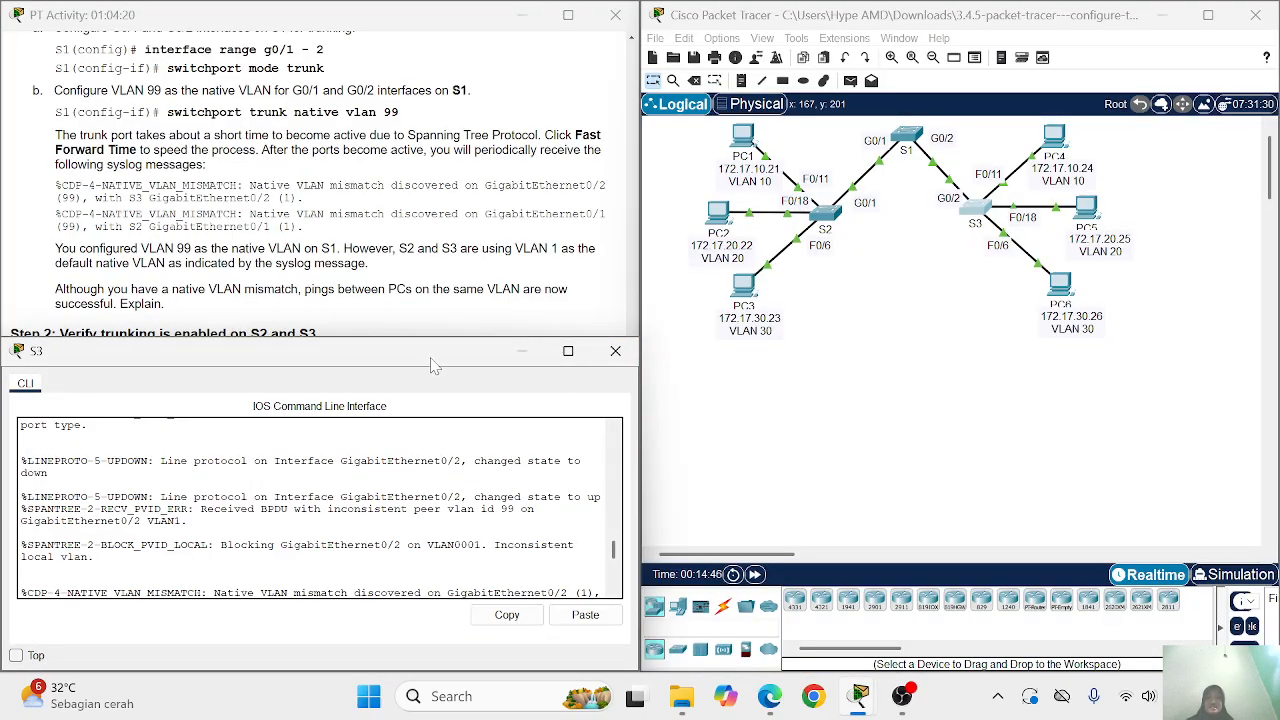
left_click_drag(432, 365, 886, 115)
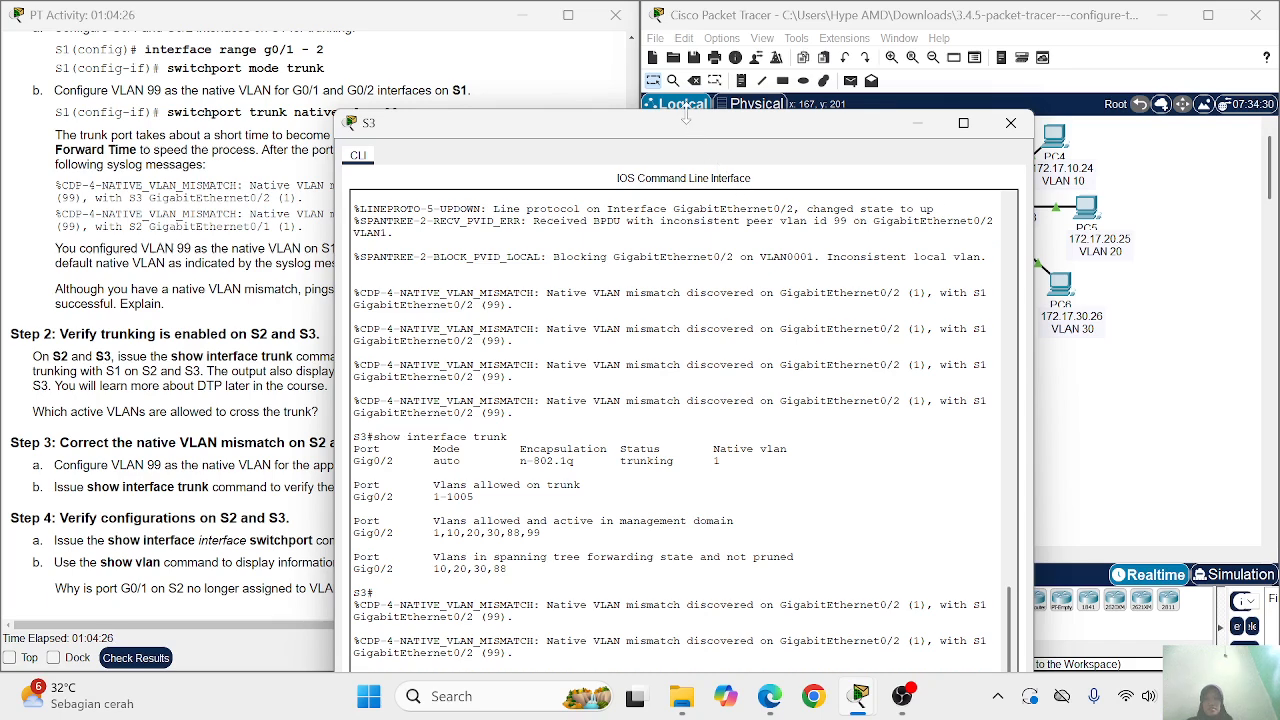
Enter global configuration mode on S3 and select interface g0/2, keeping its window clear of the instructions
left_click_drag(692, 133, 726, 75)
type("interface")
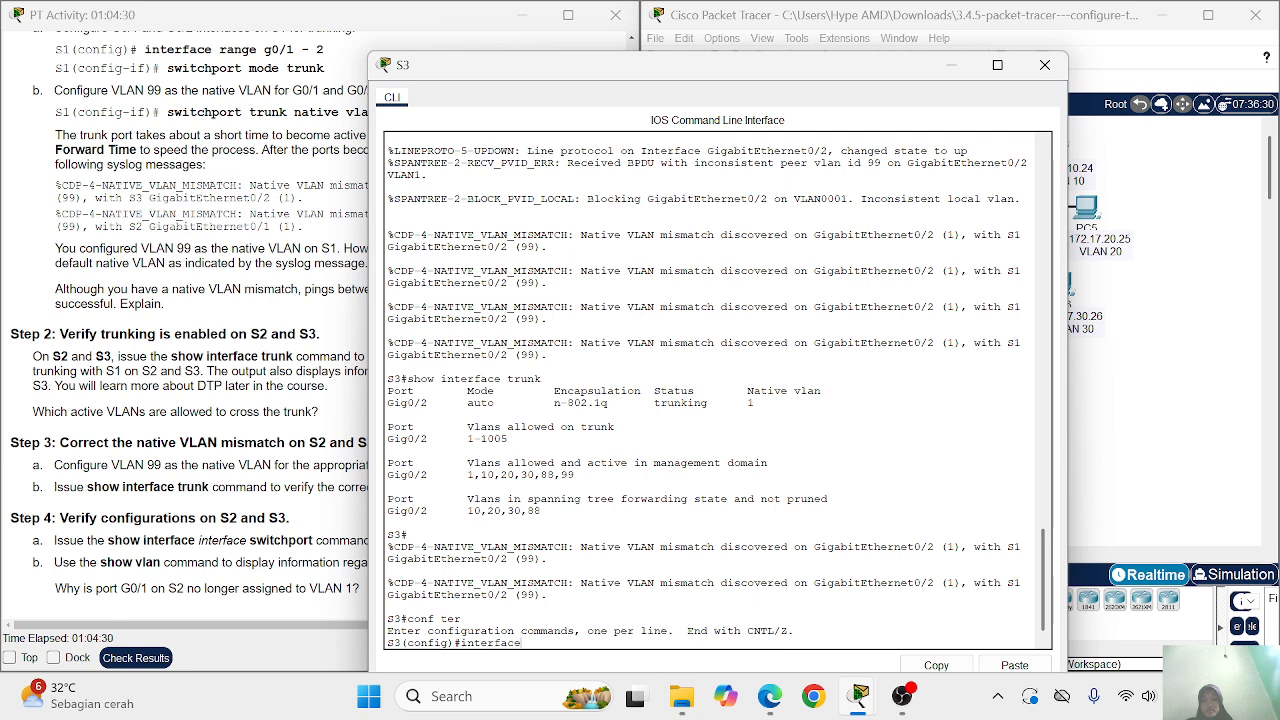
type(" g0/")
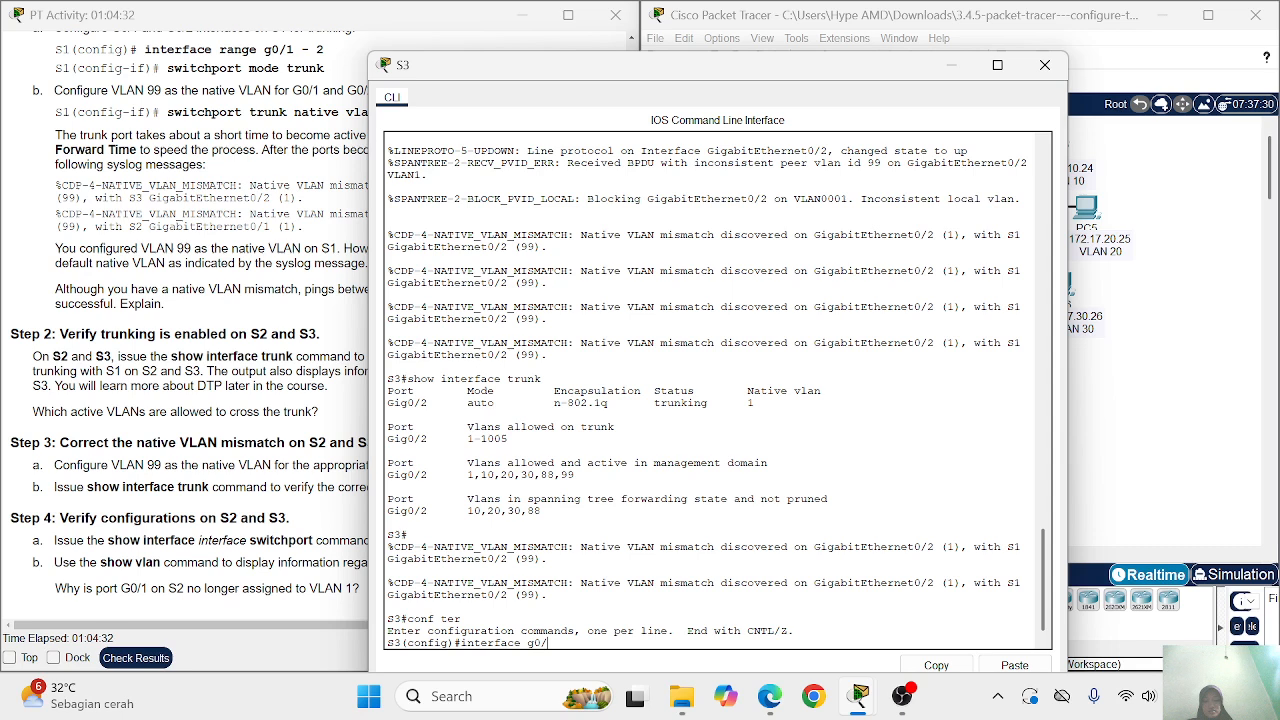
type("2")
key("Return")
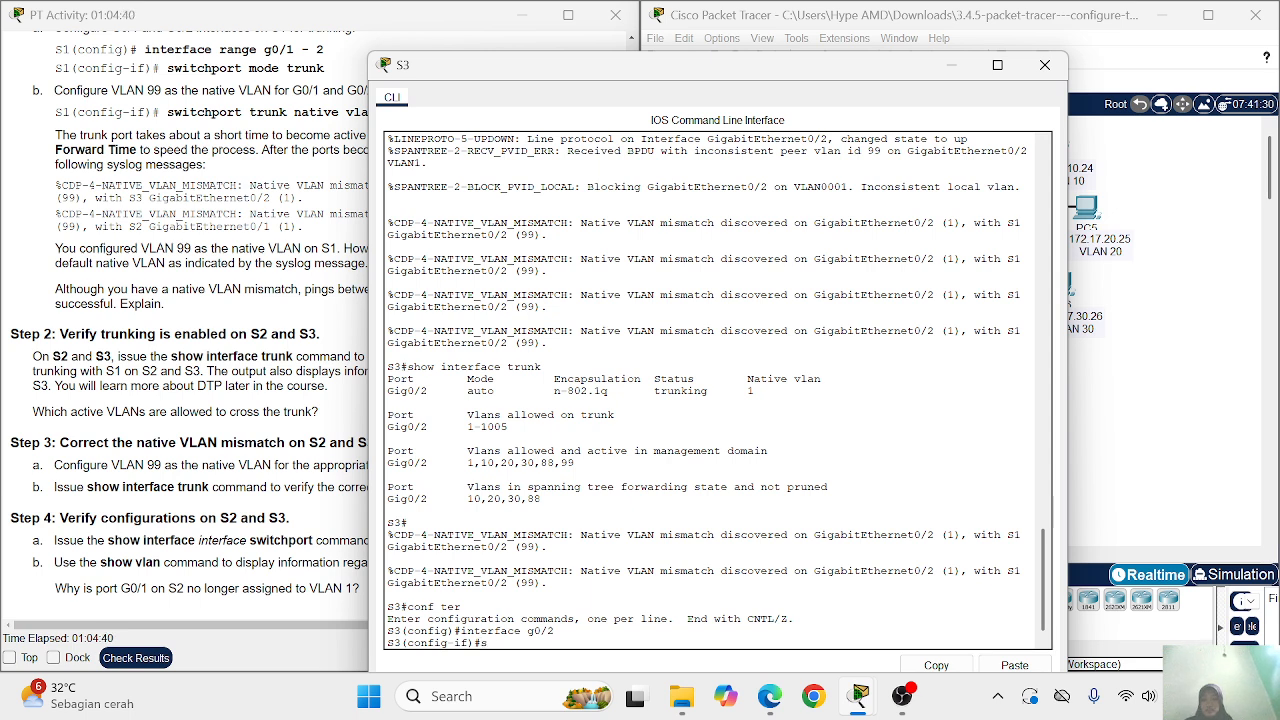
Set VLAN 99 as the trunk native VLAN on S3's g0/2 interface
type("witchp")
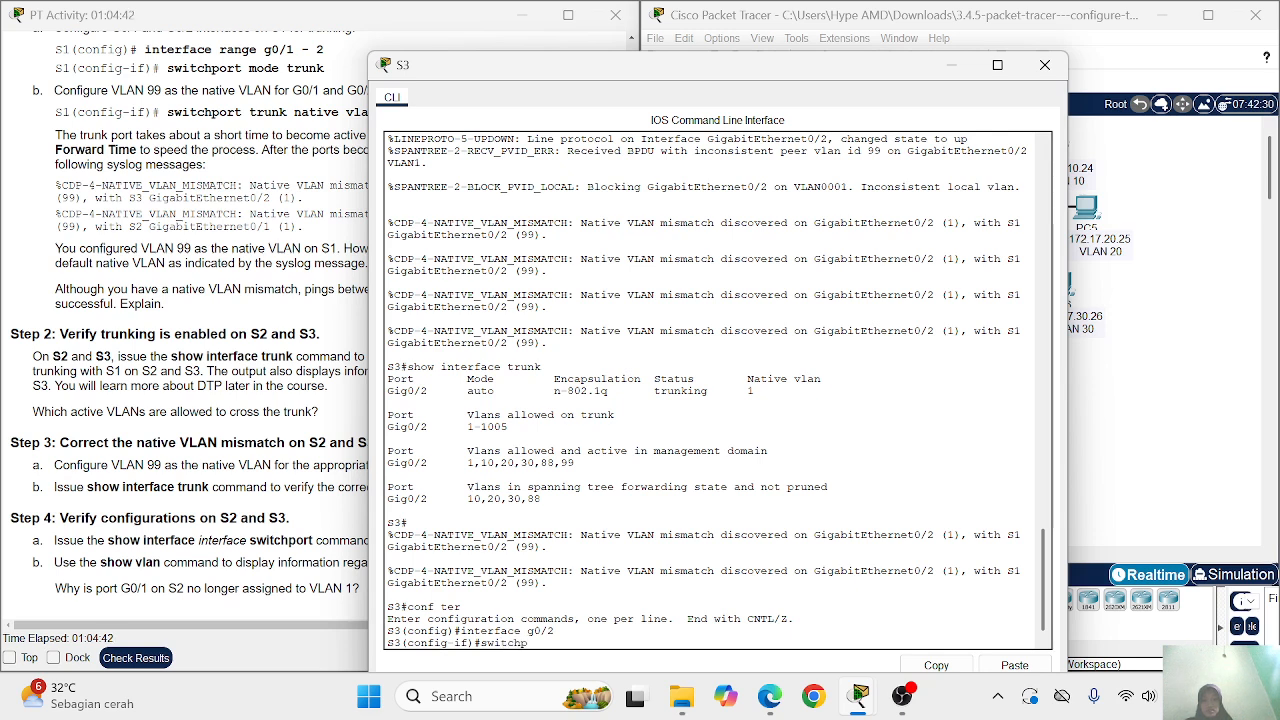
type("ort g")
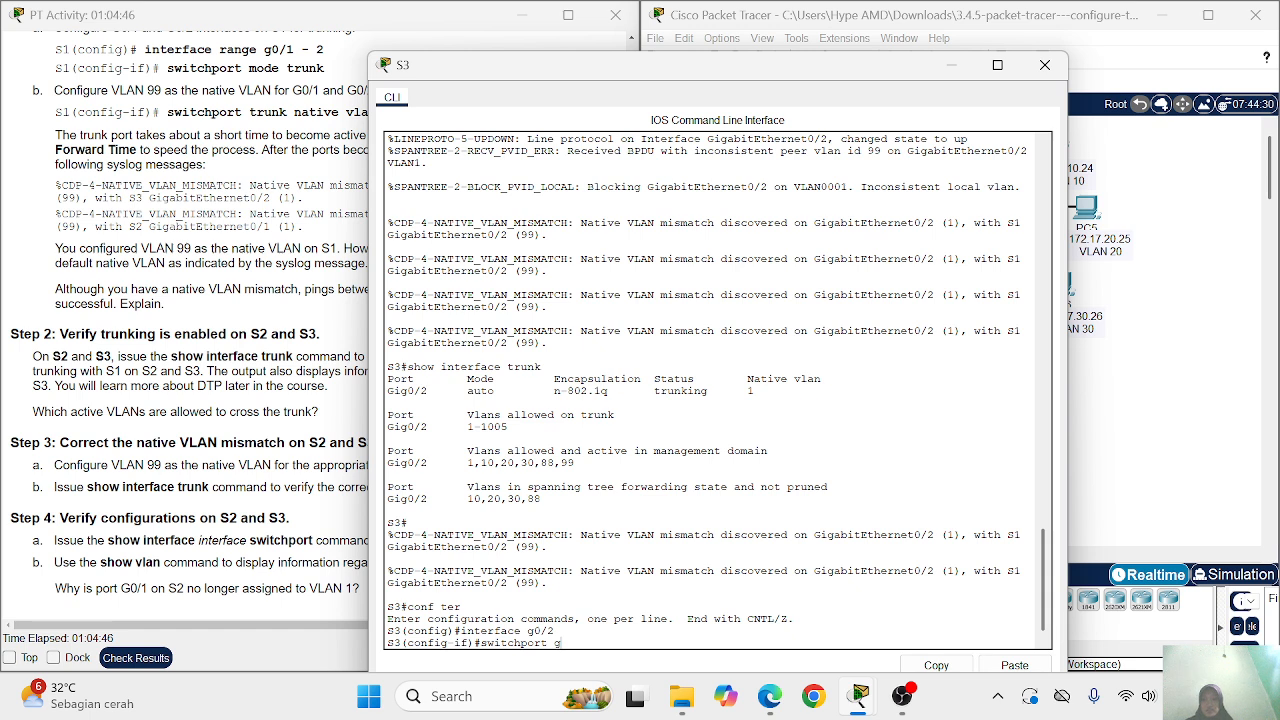
key("BackSpace")
type("trunk native ")
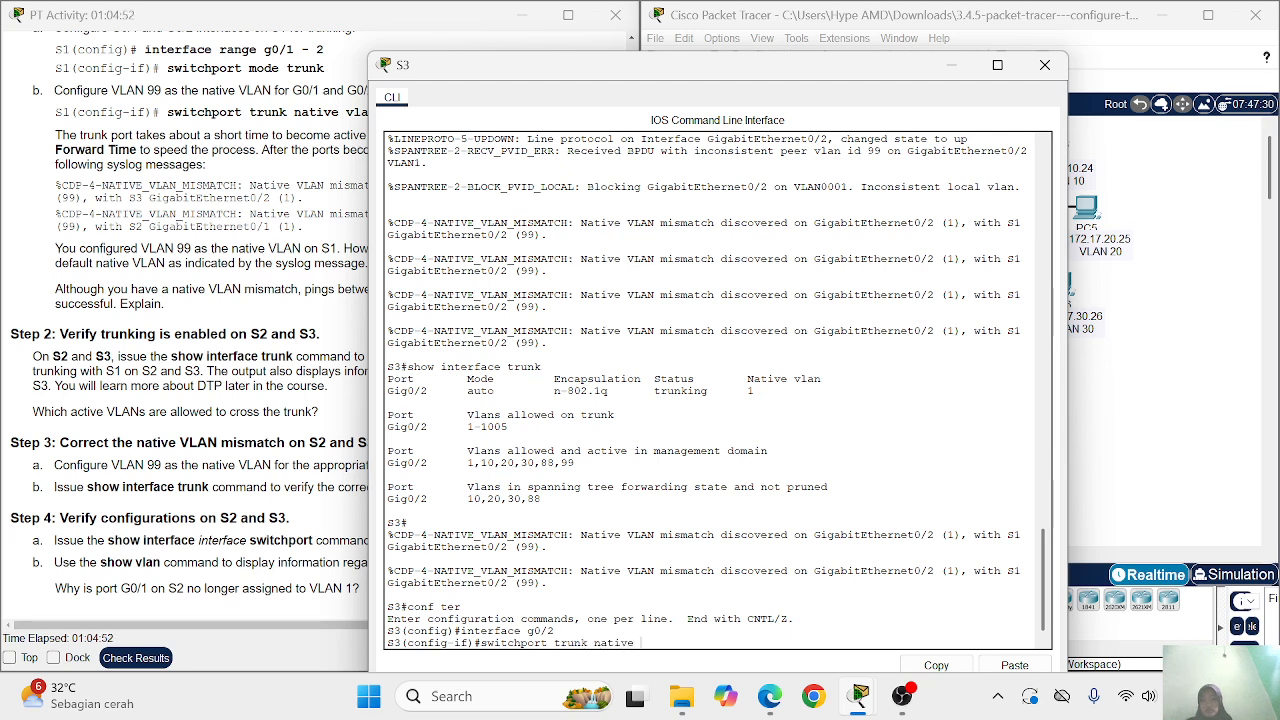
type("vlan 99")
key("Return")
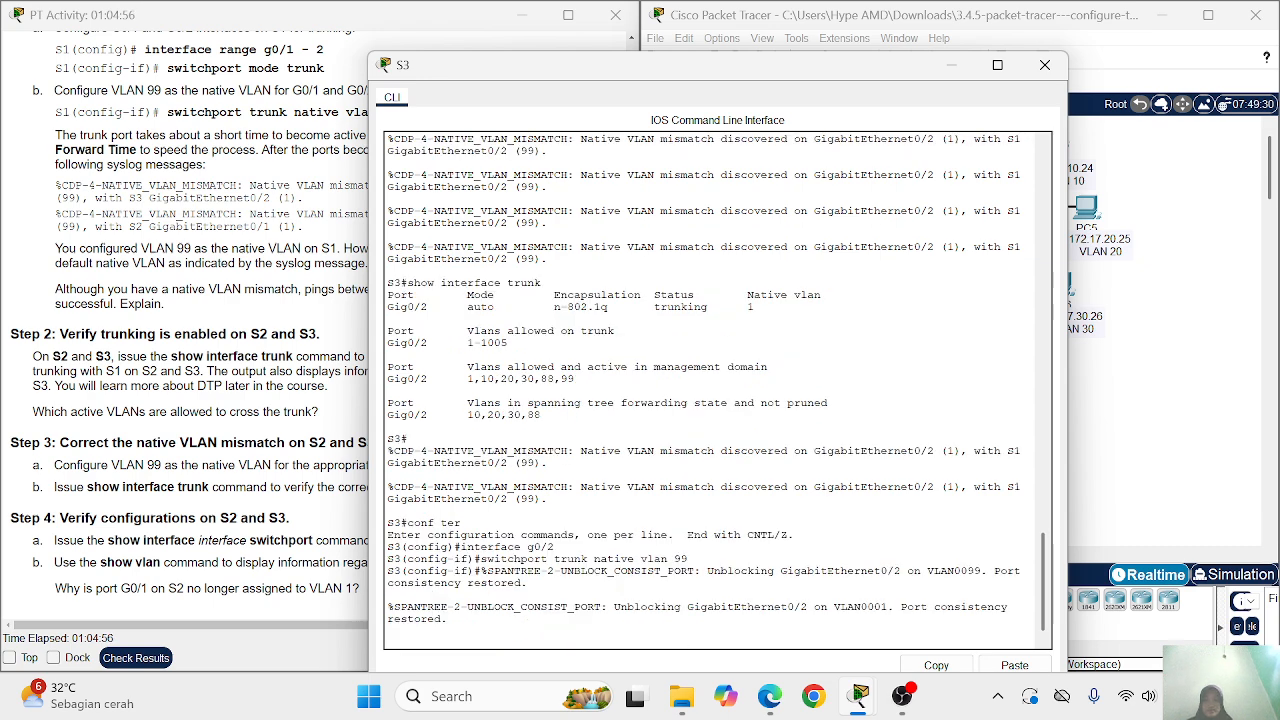
Exit interface and global configuration on S3 to privileged EXEC mode, moving its window off the instructions
key("Return")
type("exu")
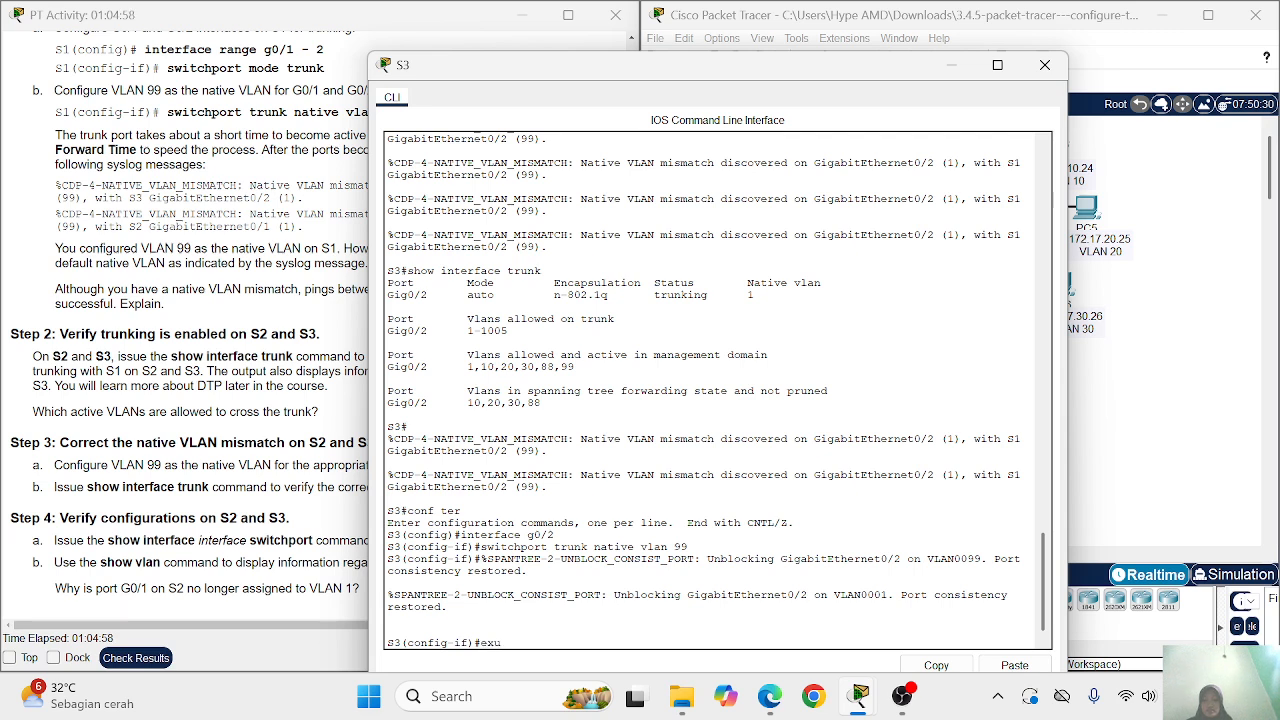
key("BackSpace")
type("it")
key("Return")
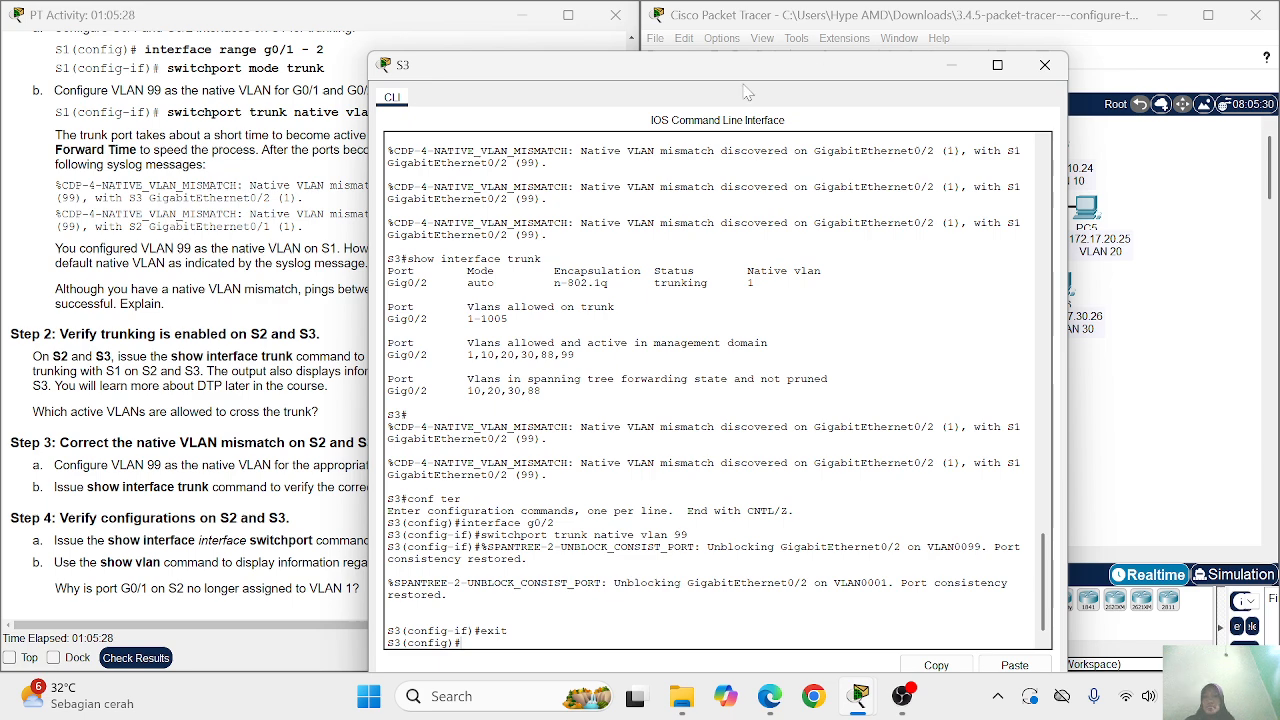
left_click_drag(715, 66, 898, 66)
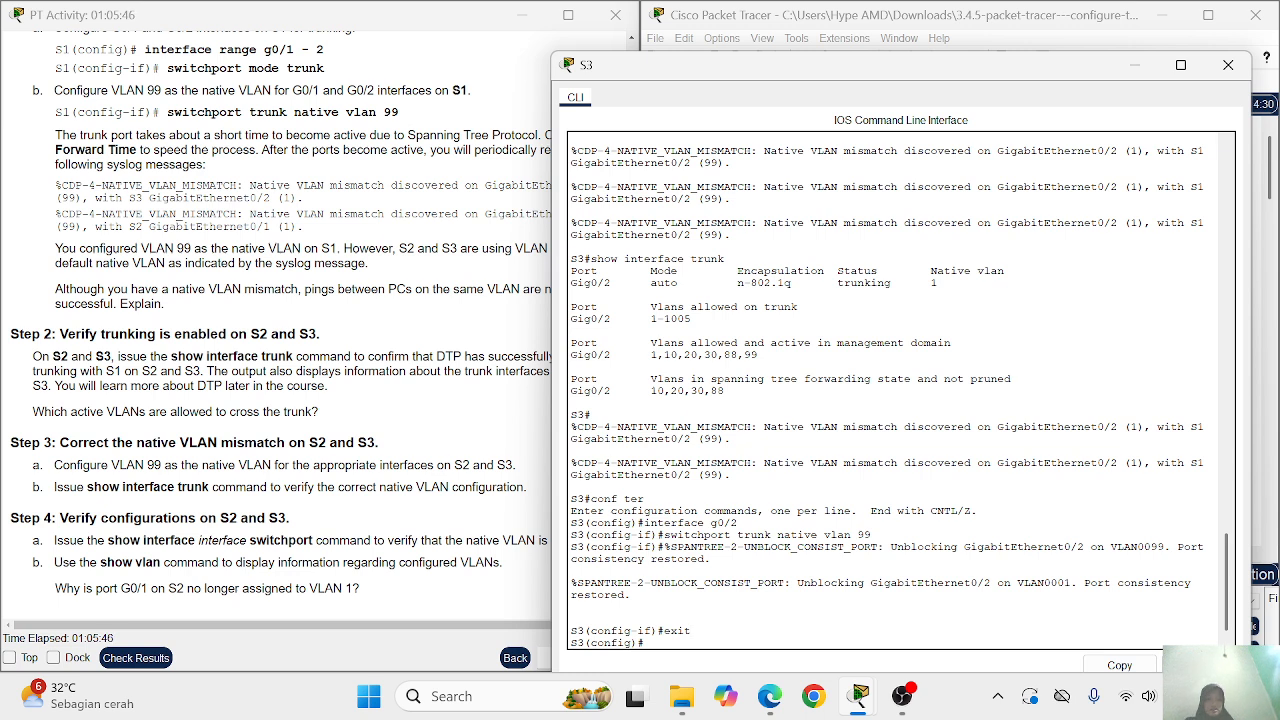
type("exit")
key("Return")
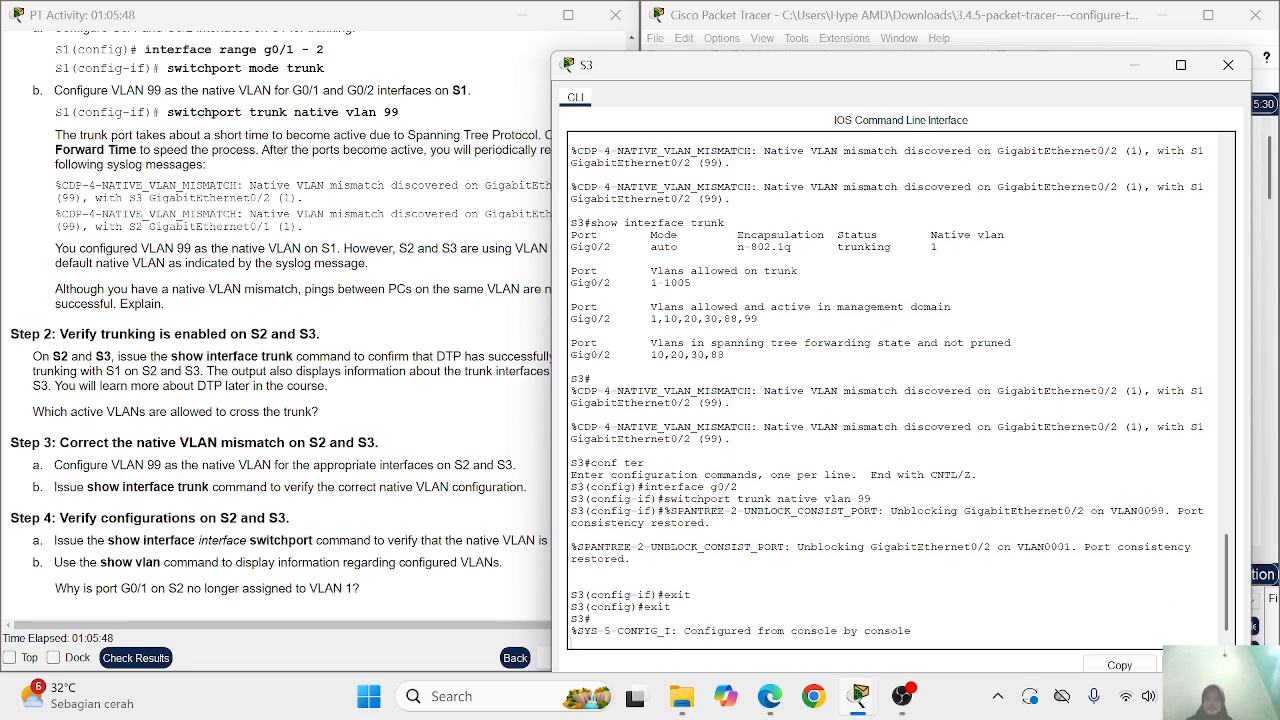
Display the switchport details of S3's g0/1 with show interface g0/1 switchport and page through the full output
type("show")
key("BackSpace")
key("BackSpace")
key("BackSpace")
key("BackSpace")
key("Return")
type("sho")
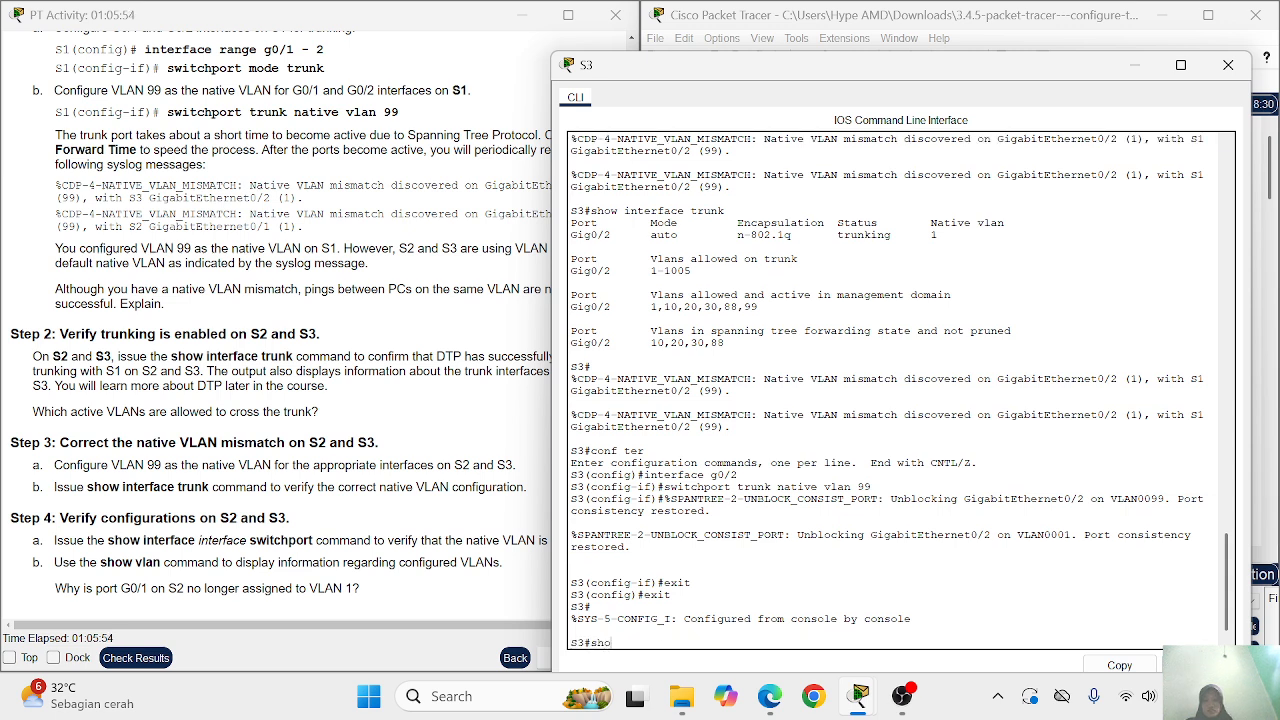
type("w interface g0/1 sw")
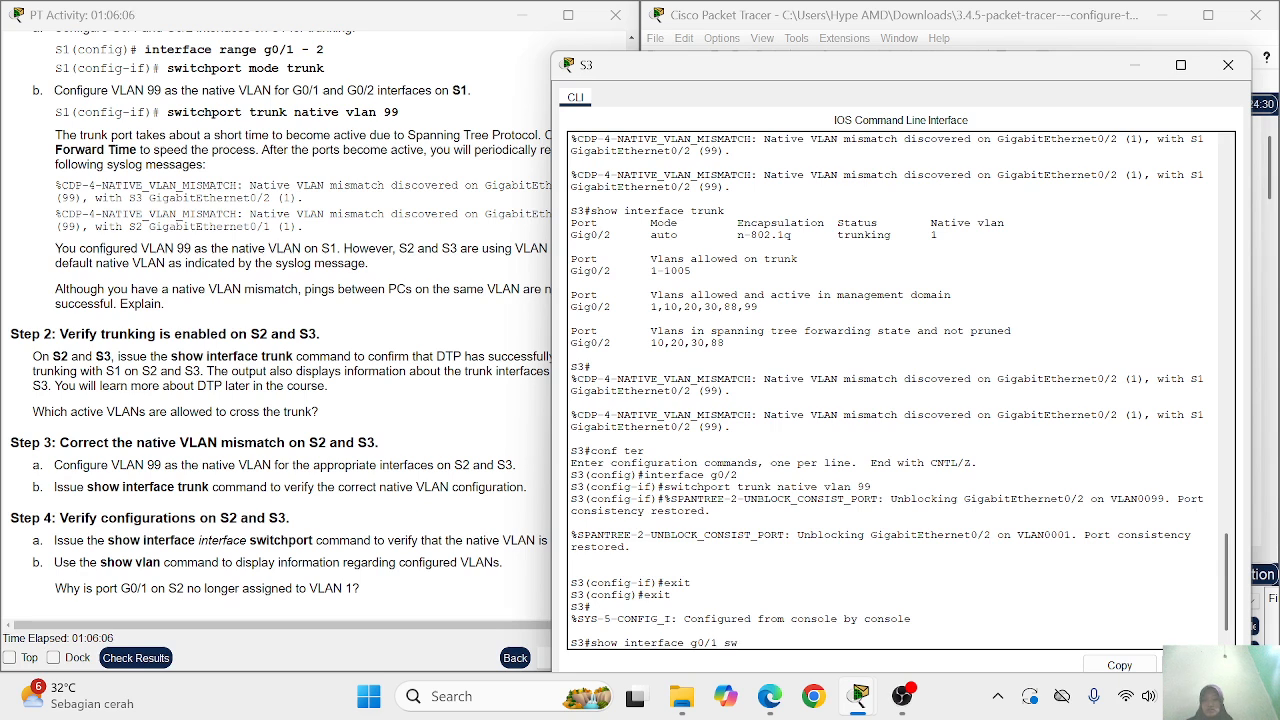
type("itchport")
key("Return")
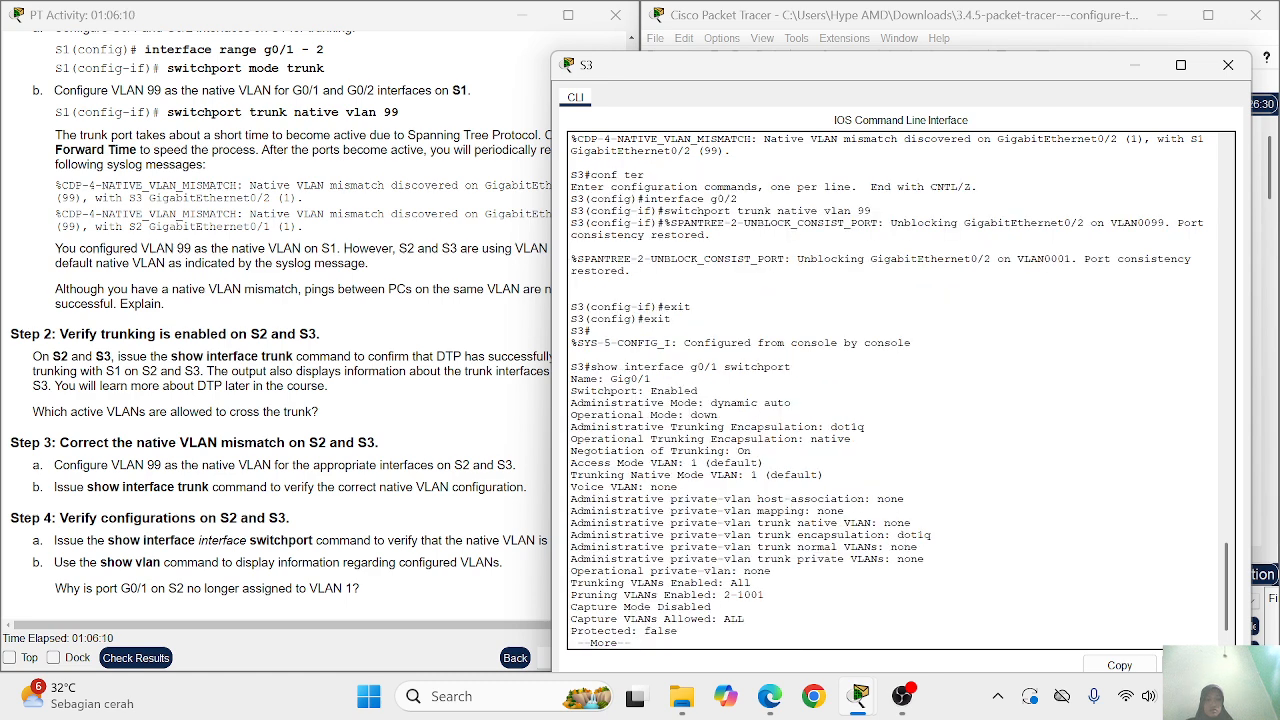
key("Return")
key("Return")
key("Return")
key("Return")
key("Return")
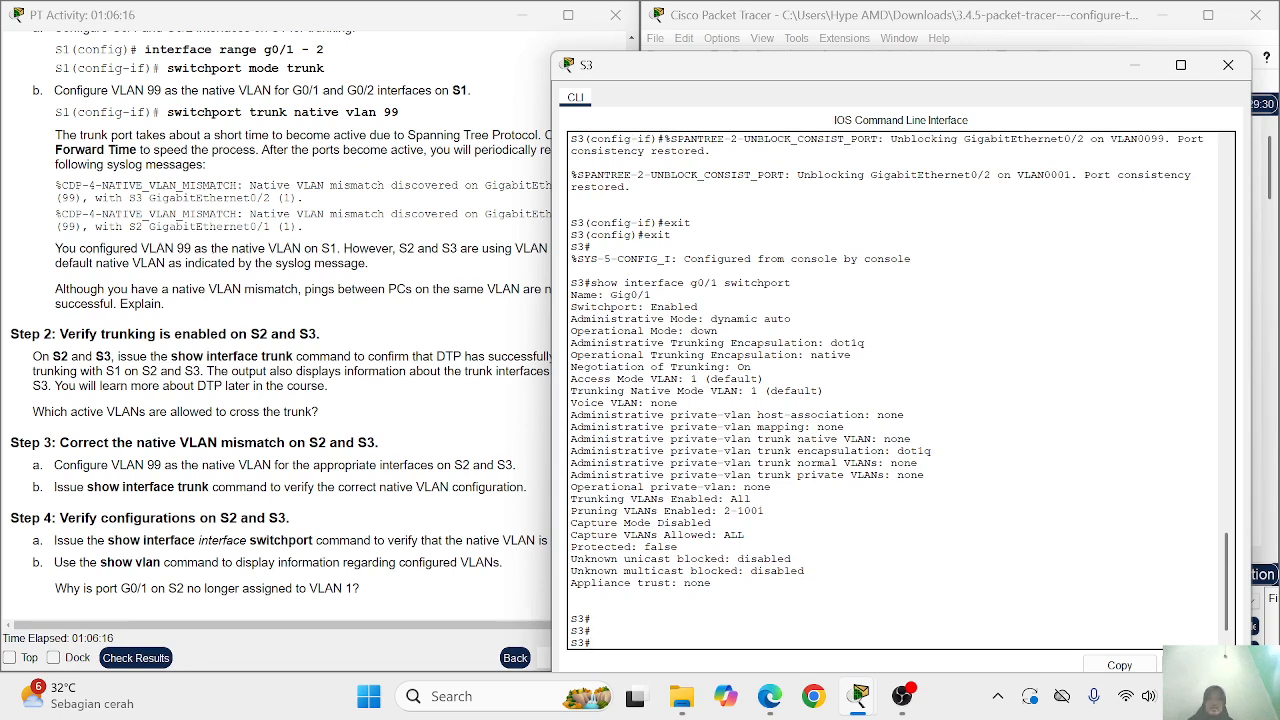
left_click_drag(571, 295, 648, 295)
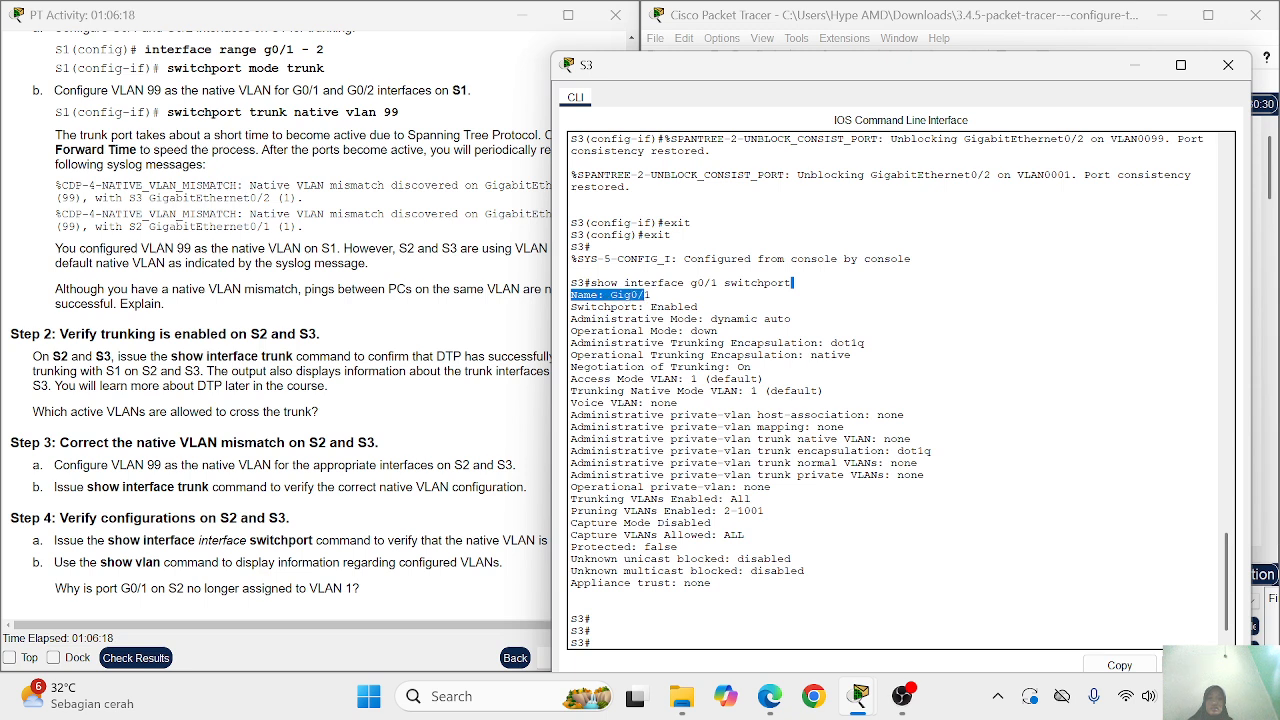
left_click(648, 295)
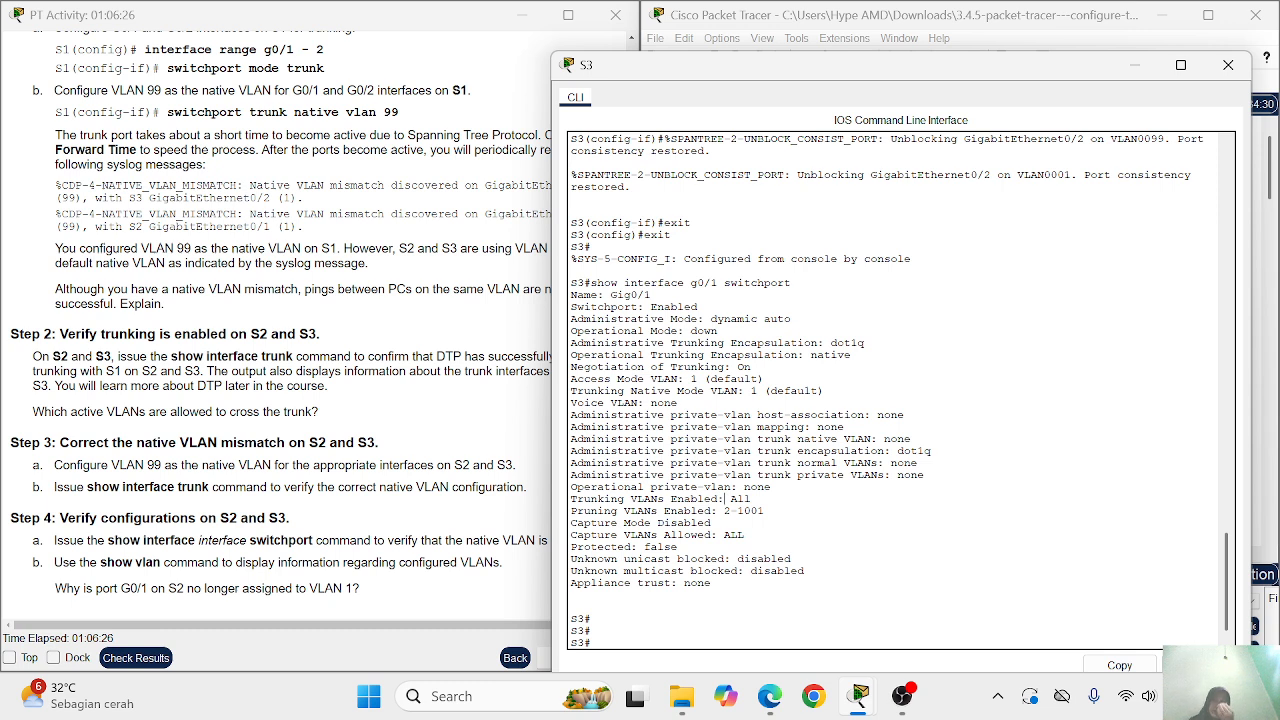
Display the switchport details of S3's g0/2 by rerunning the previous command with the interface changed to g0/2
key("Up")
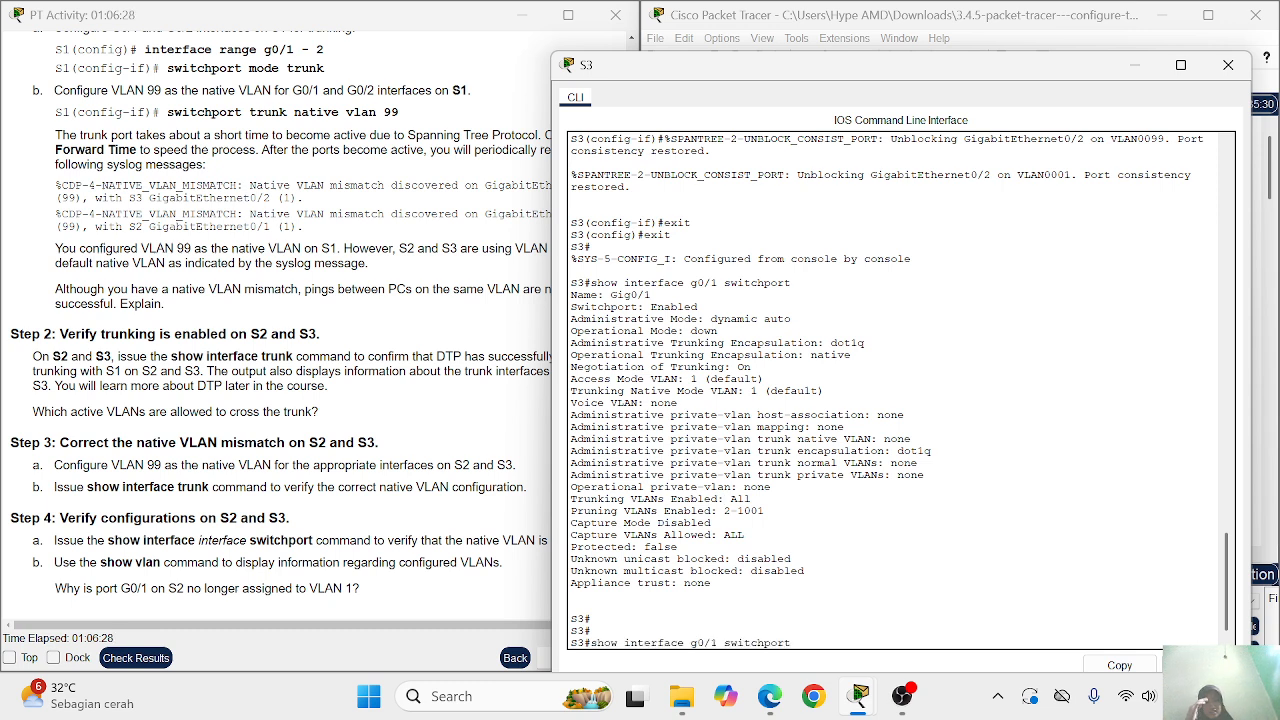
key("Left")
key("Left")
key("BackSpace")
type("2")
key("Return")
key("Return")
key("Return")
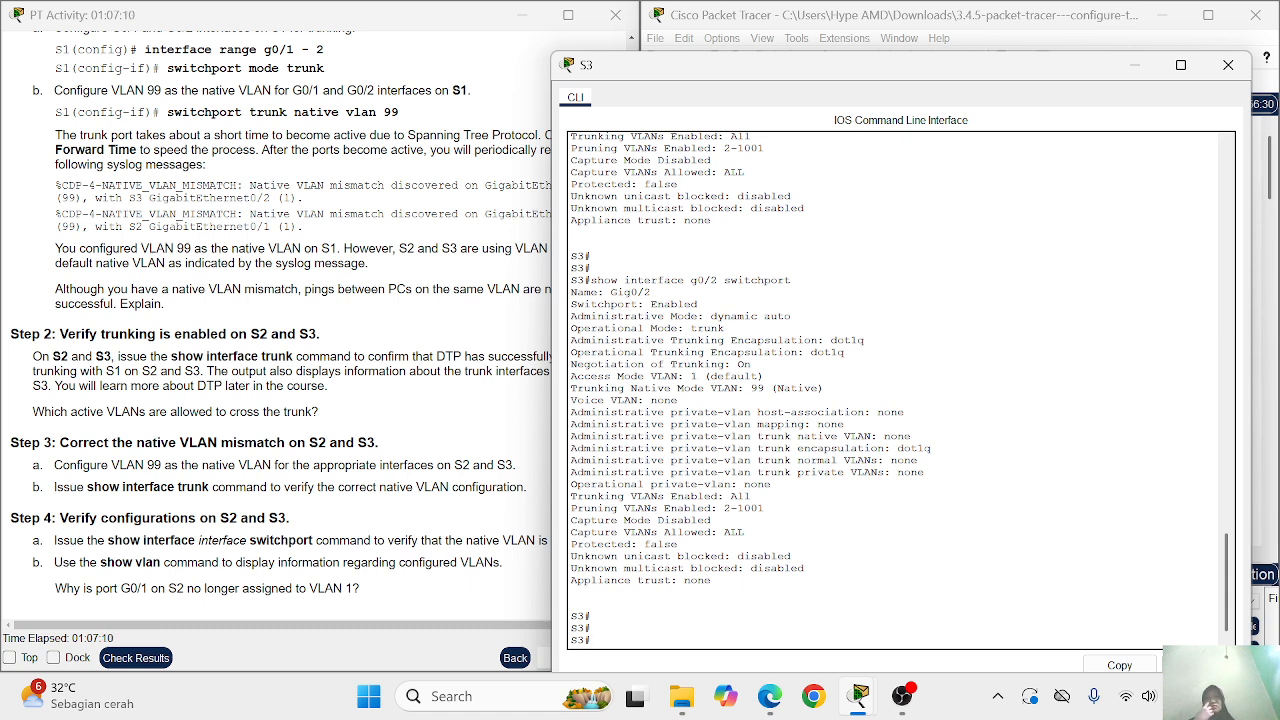
left_click_drag(796, 280, 712, 580)
Display S3's configured VLANs with show vlan, page through the full output and close S3's window
type("show vlan")
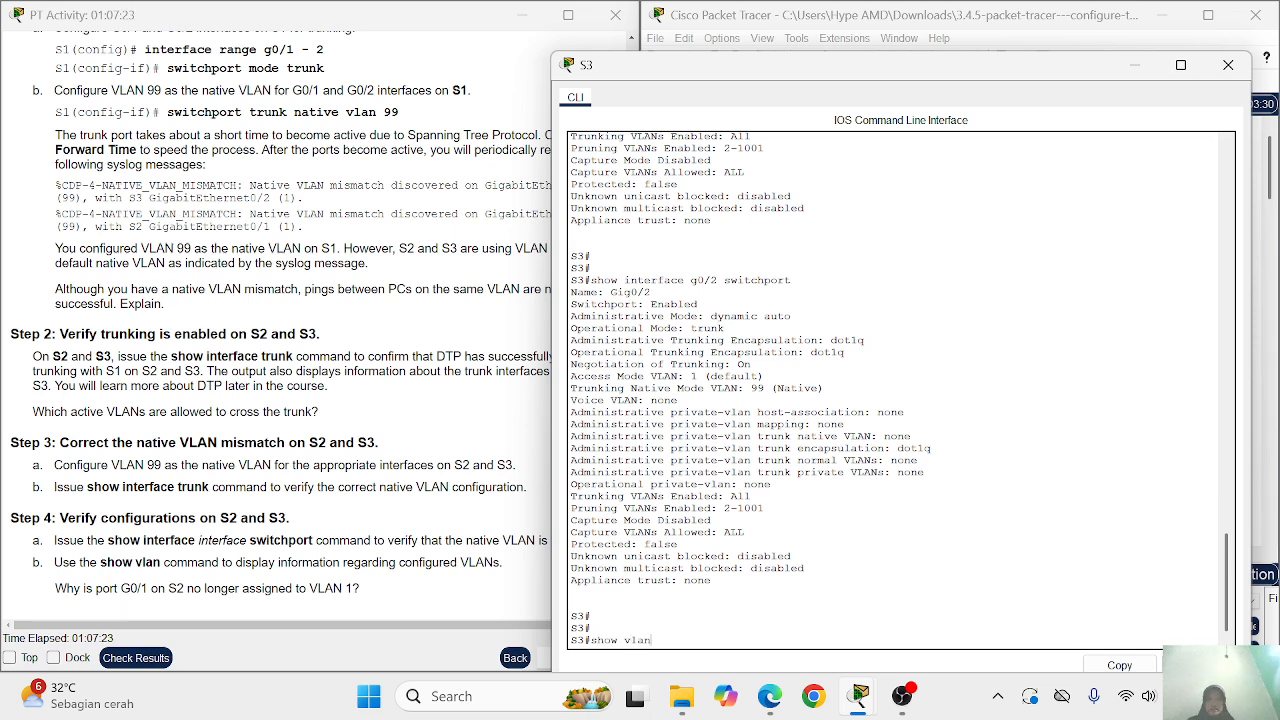
key("Return")
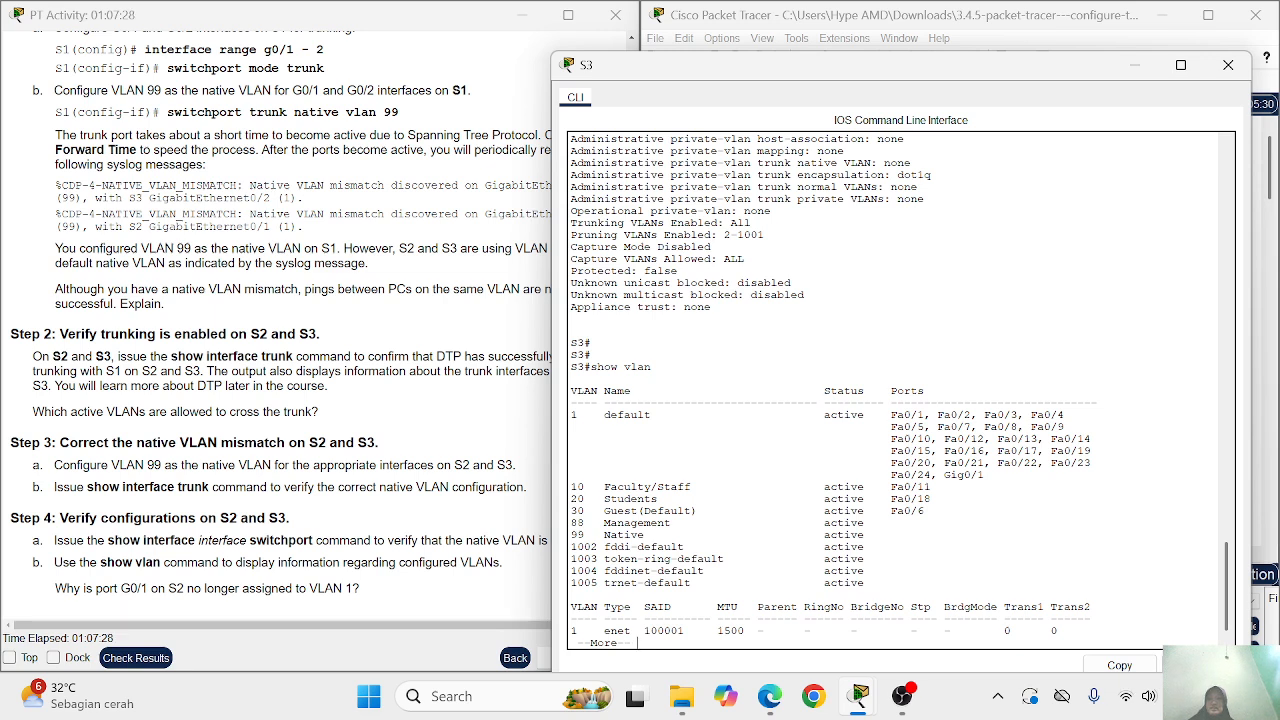
key("Return")
key("Return")
key("Return")
key("Return")
key("Return")
key("Return")
key("Return")
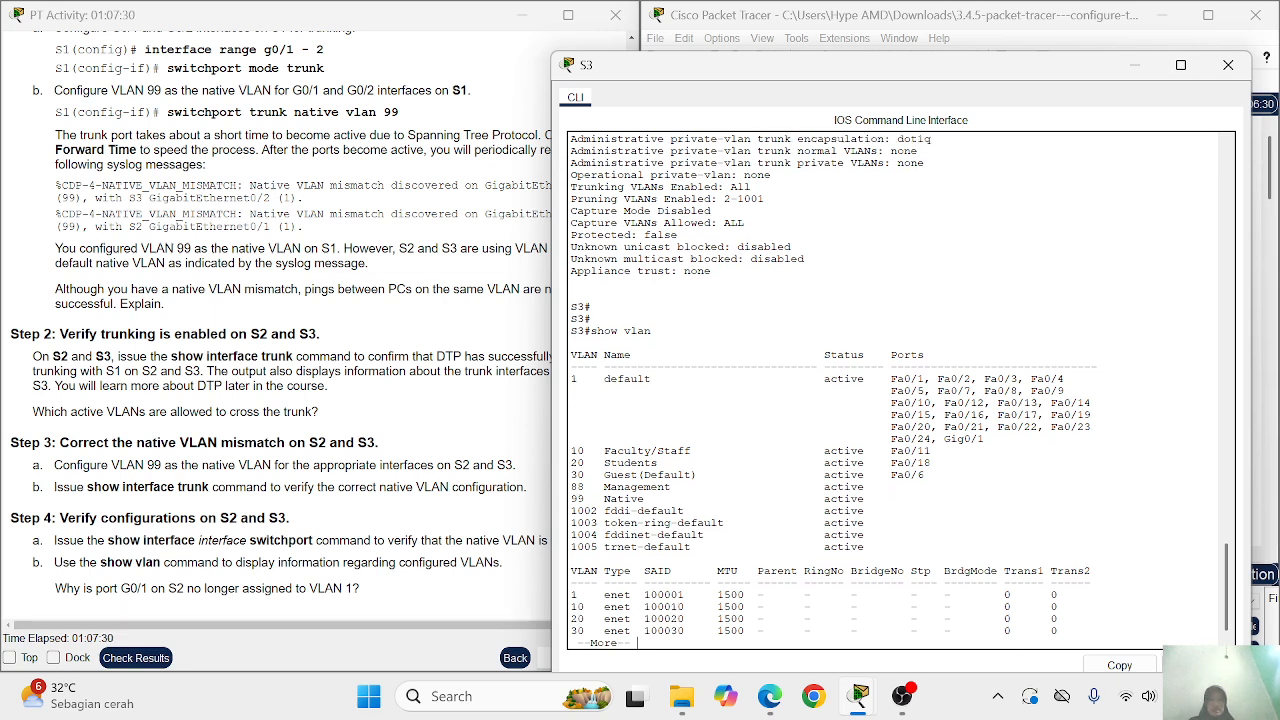
key("Return")
key("Return")
key("Return")
key("Return")
key("Return")
key("Return")
key("Return")
key("Return")
key("Return")
key("Return")
key("Return")
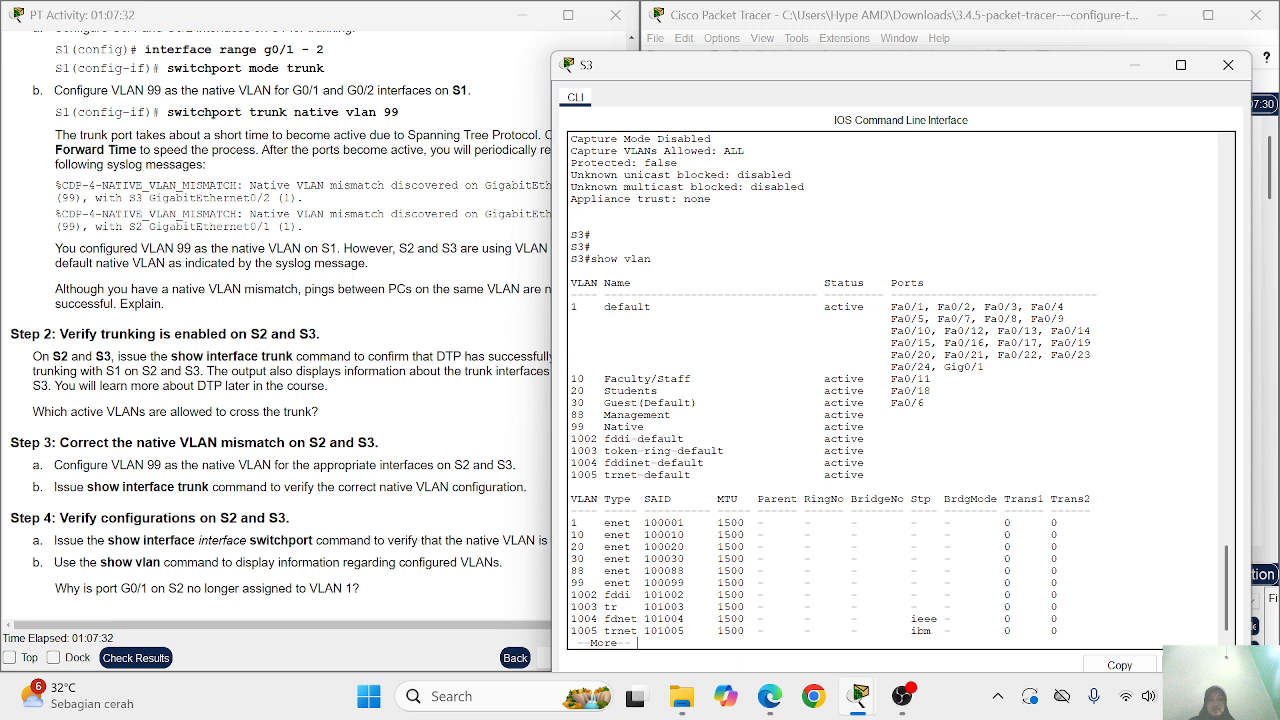
key("Return")
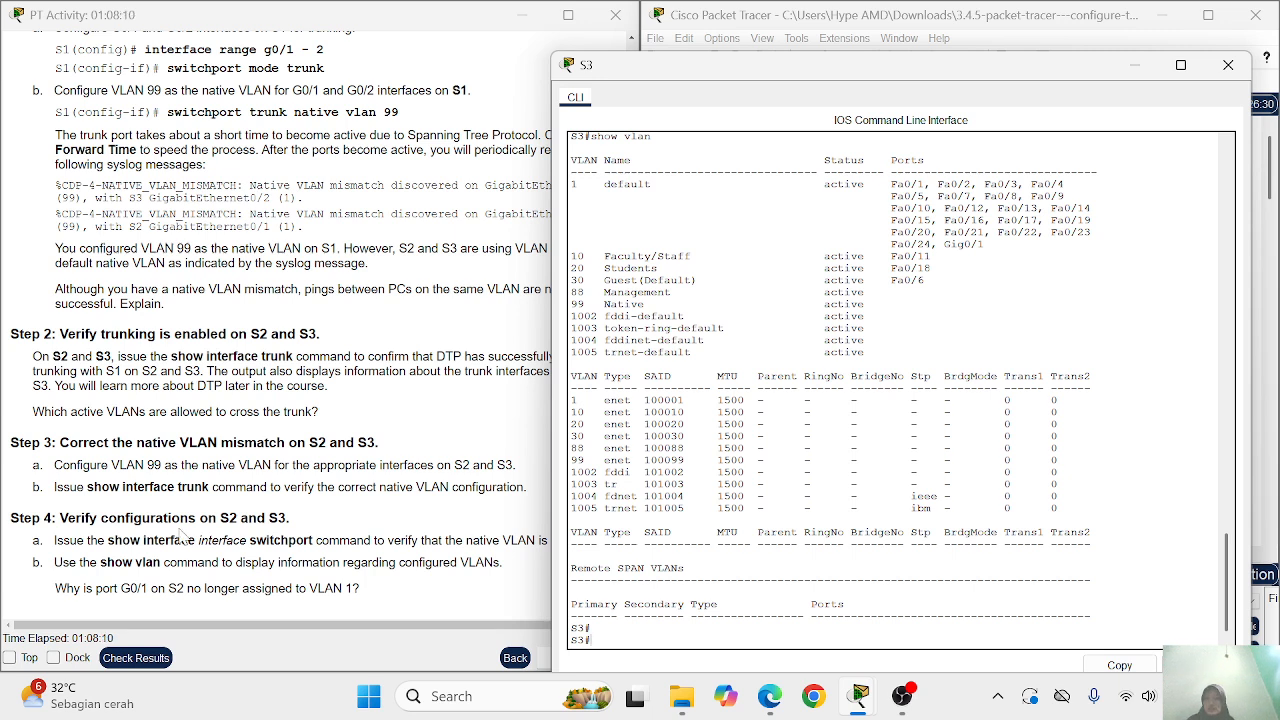
left_click(1228, 64)
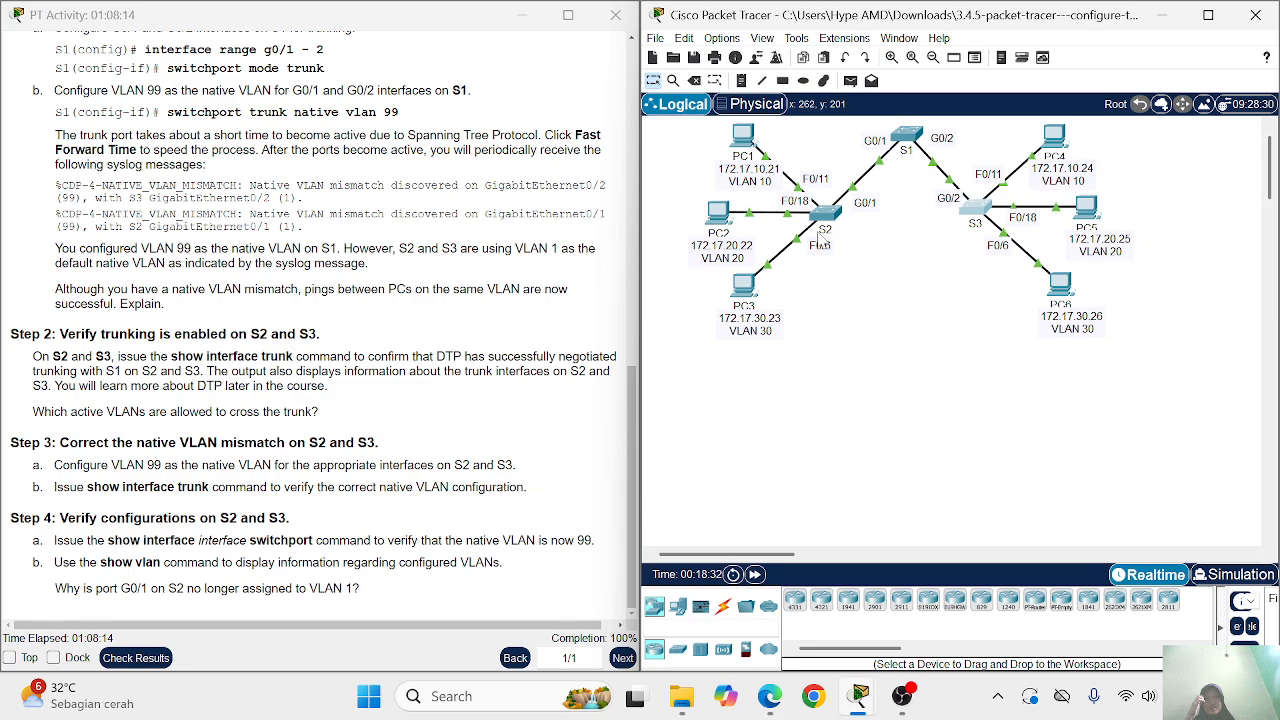
Open the command line of switch S2 and exit configuration to privileged EXEC mode
left_click(826, 215)
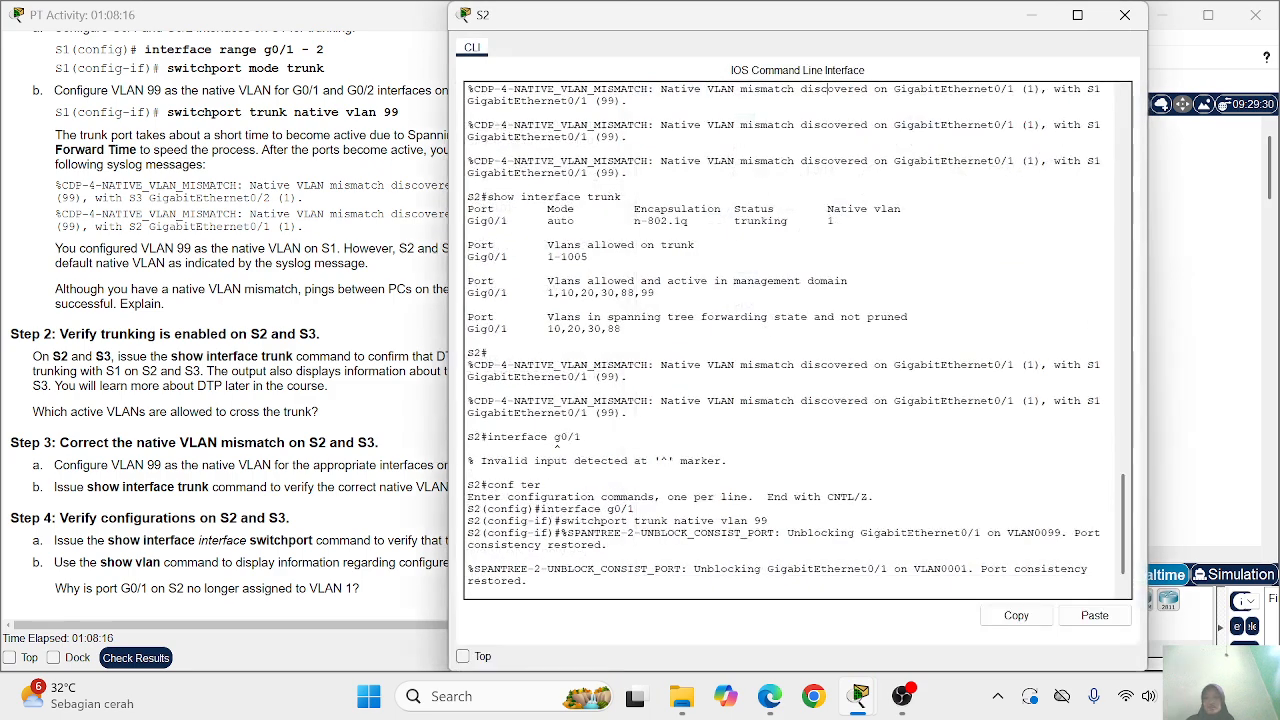
type("exit")
key("Return")
key("Return")
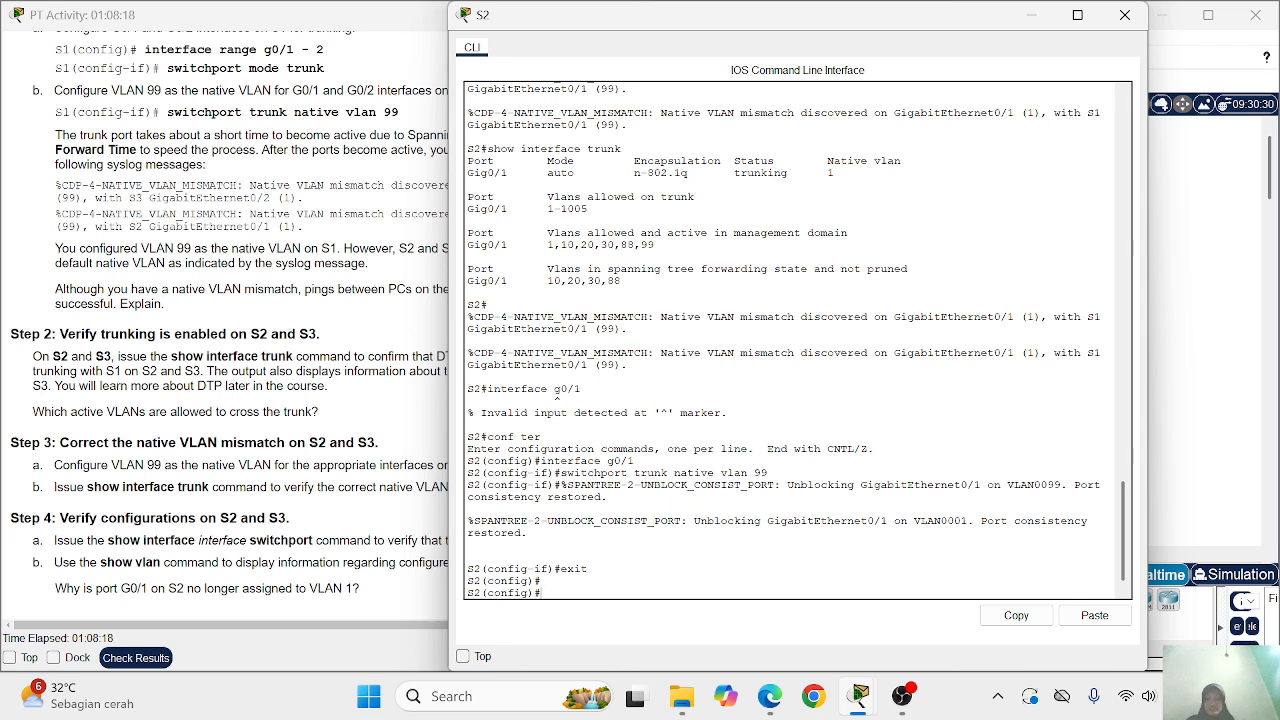
type("exit")
key("Return")
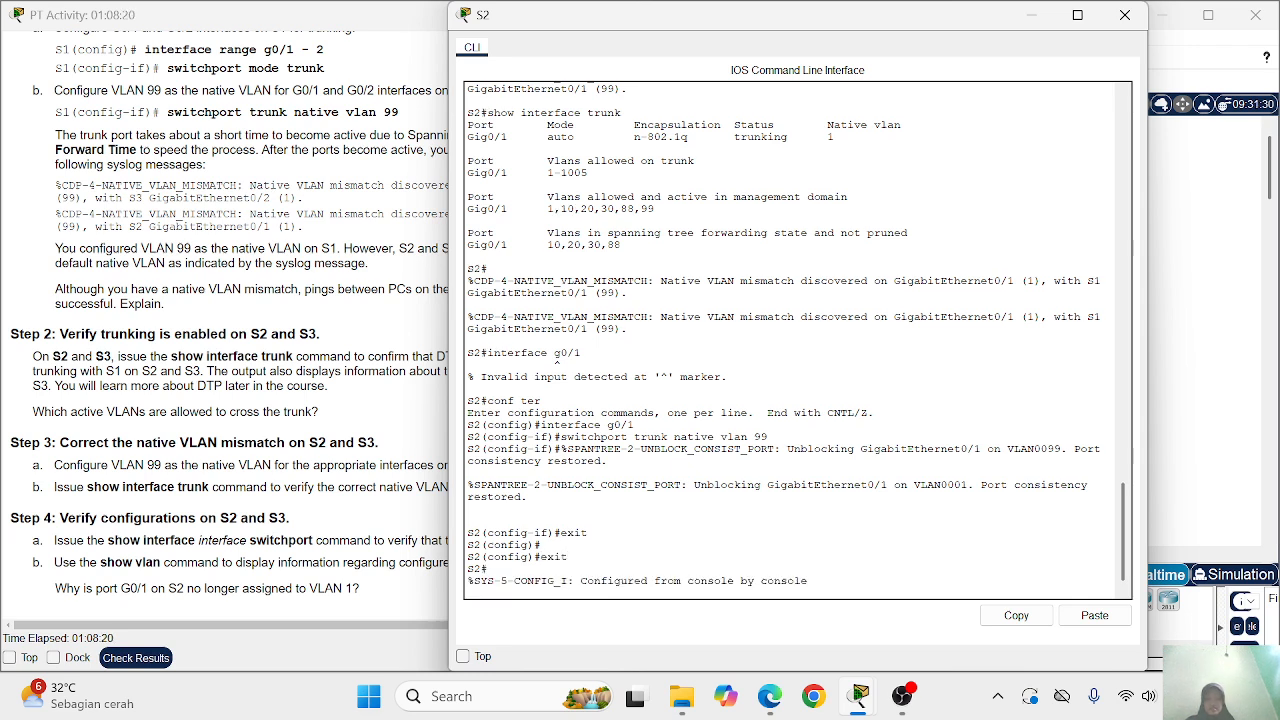
Display S2's configured VLANs with show vlan and page through the full output
type("show")
key("Return")
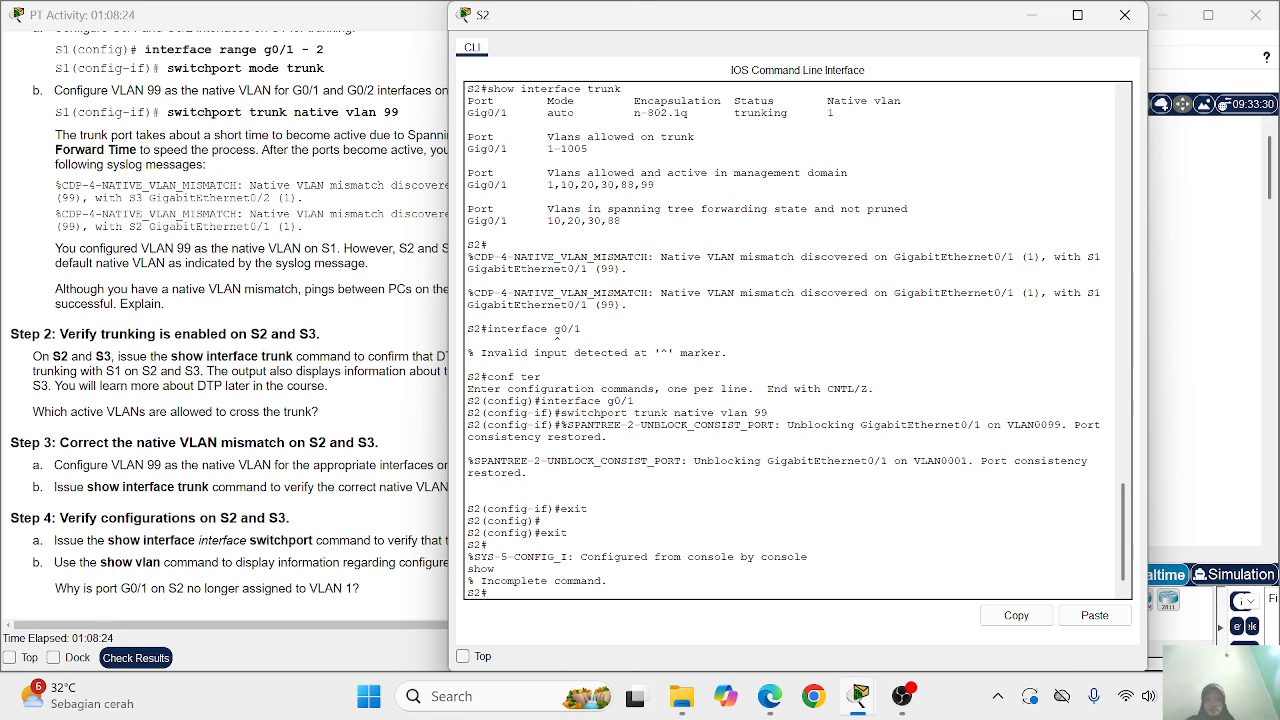
type("show vlan")
key("Return")
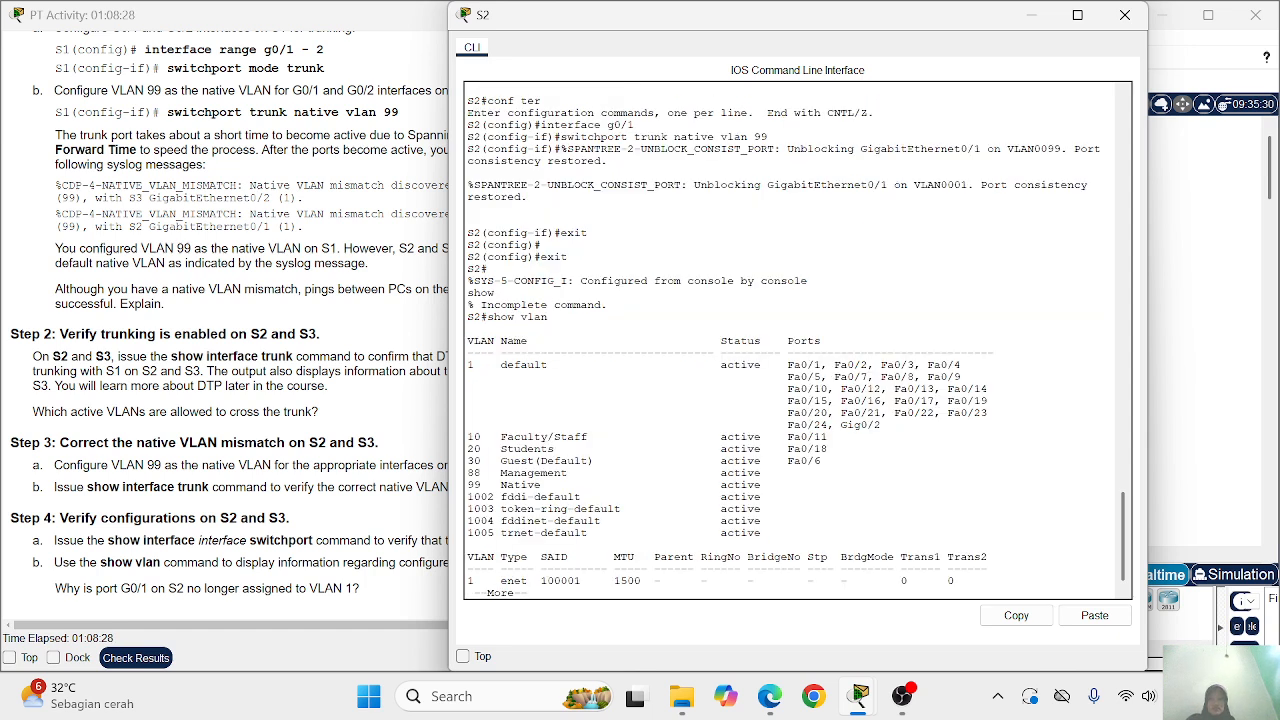
key("Return")
key("Return")
key("Return")
key("Return")
key("Return")
key("Return")
key("Return")
key("Return")
key("Return")
key("Return")
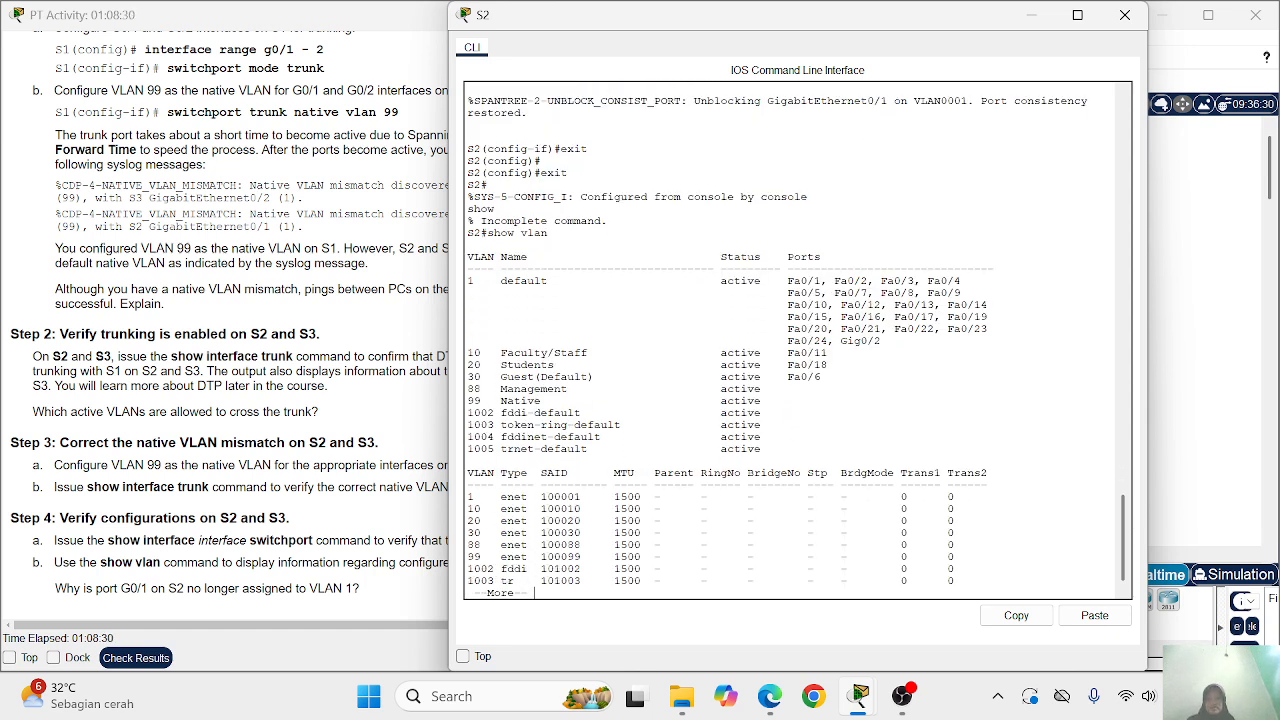
key("Return")
key("Return")
key("Return")
key("Return")
key("Return")
key("Return")
key("Return")
key("Return")
key("Return")
key("Return")
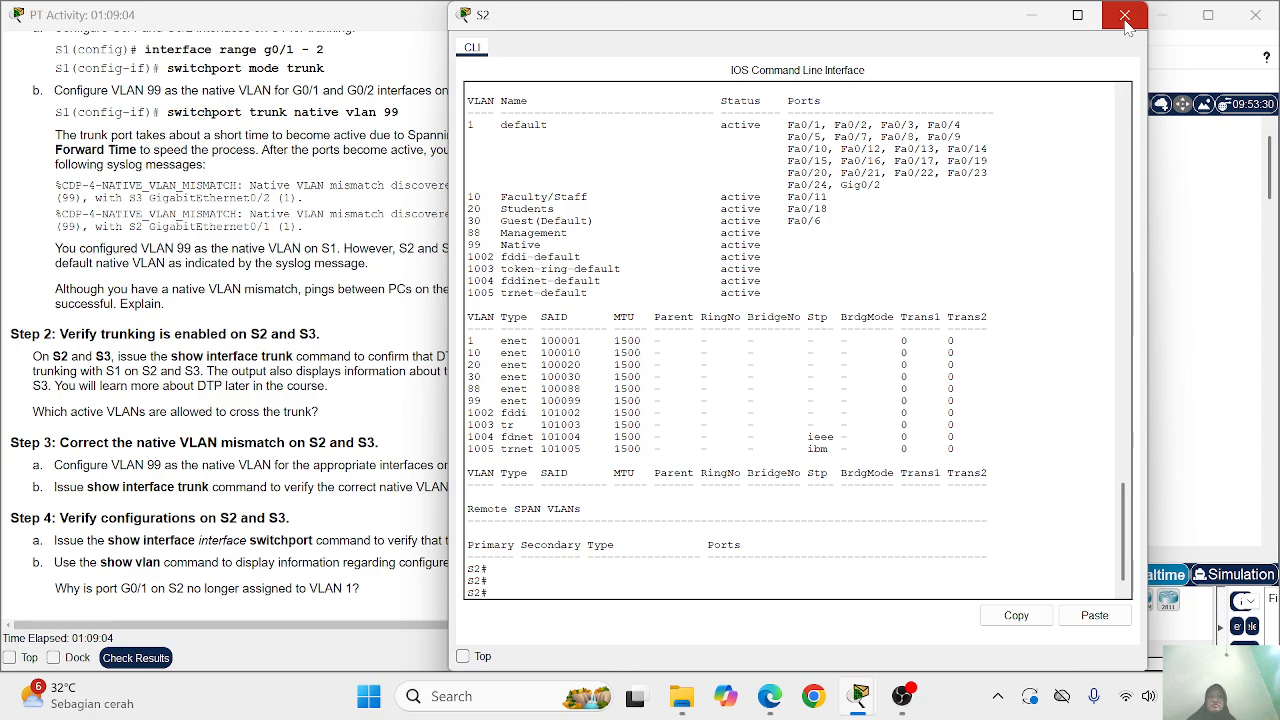
Move S2's window aside and return the activity instructions to their beginning
left_click_drag(872, 16, 795, 51)
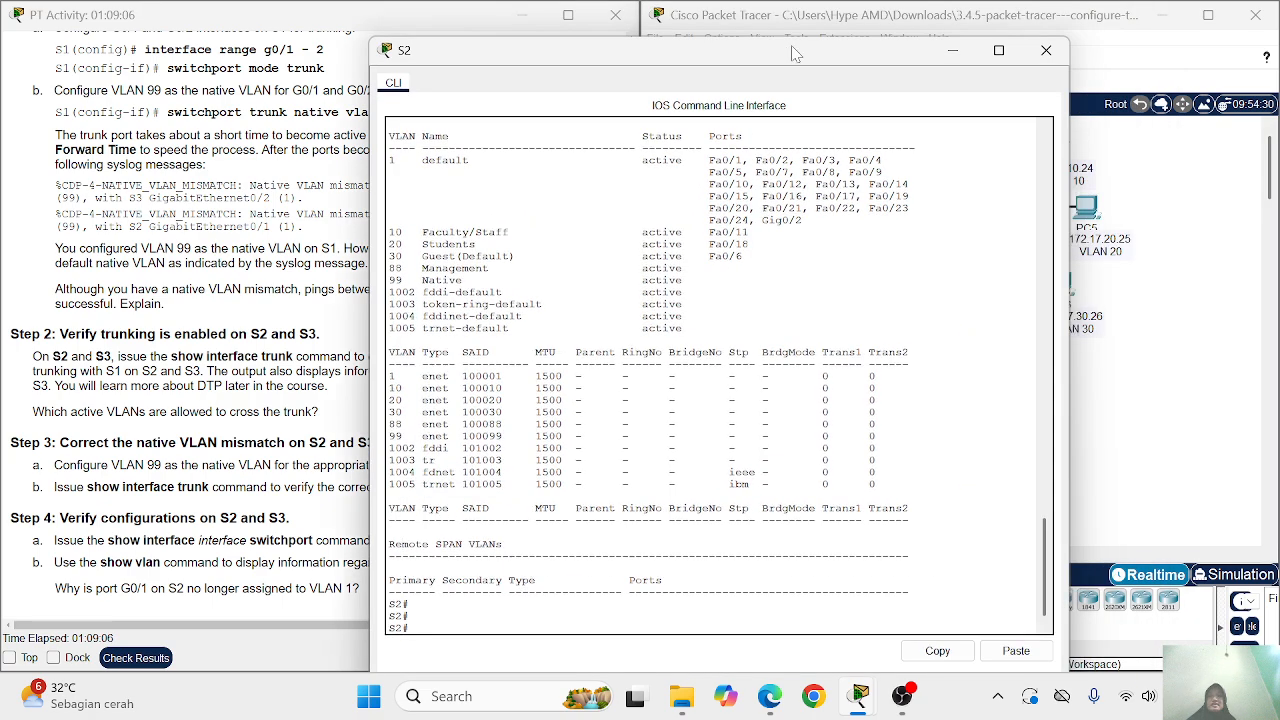
scroll(157, 287, "up", 15)
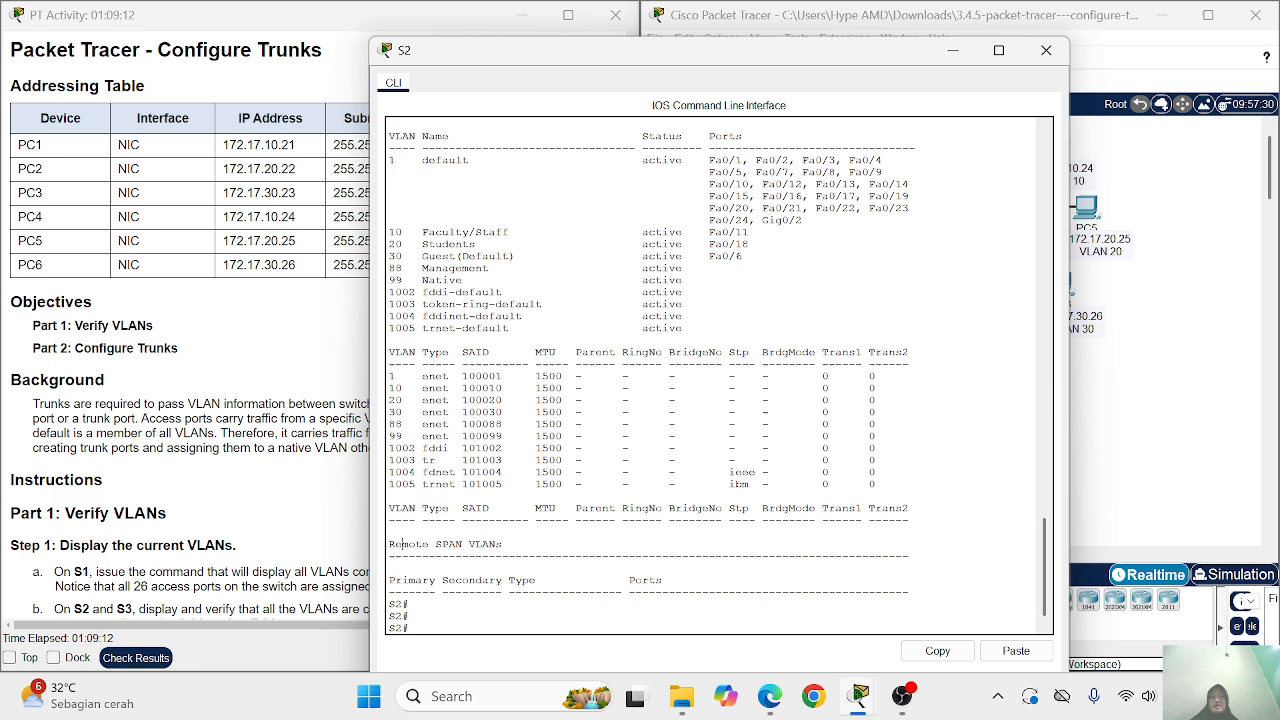
scroll(402, 544, "down", 1)
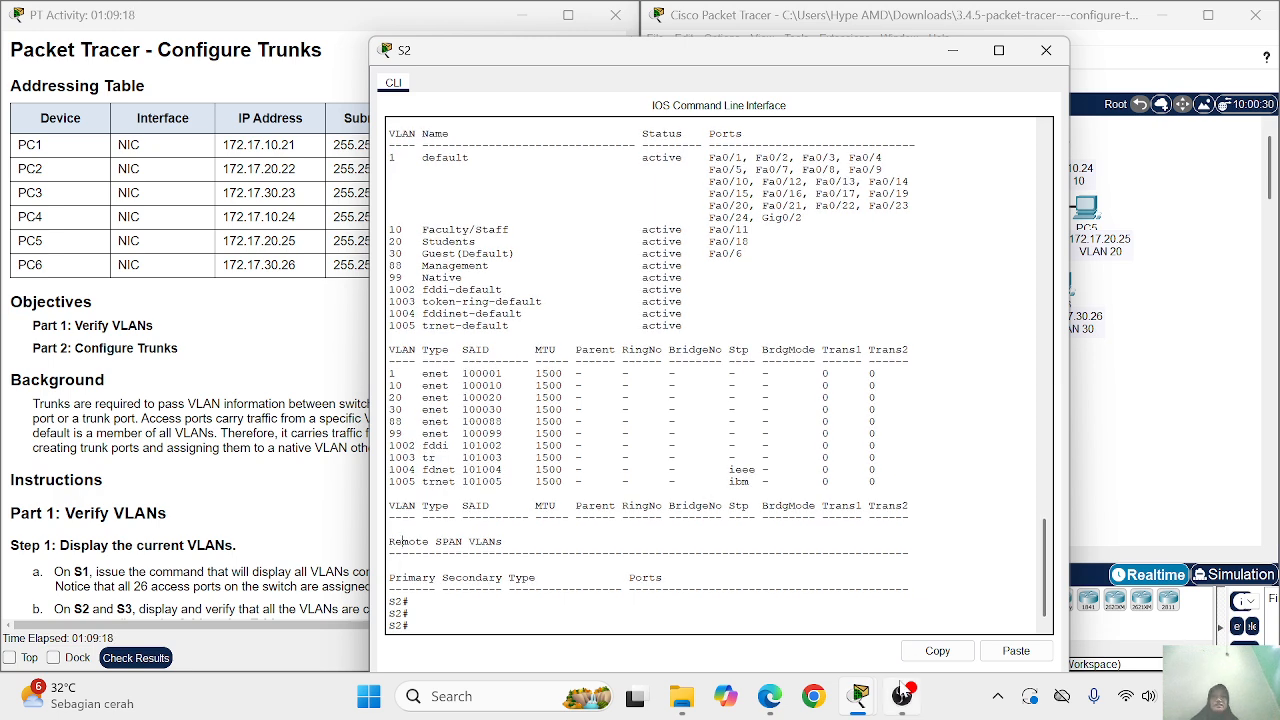
left_click(902, 696)
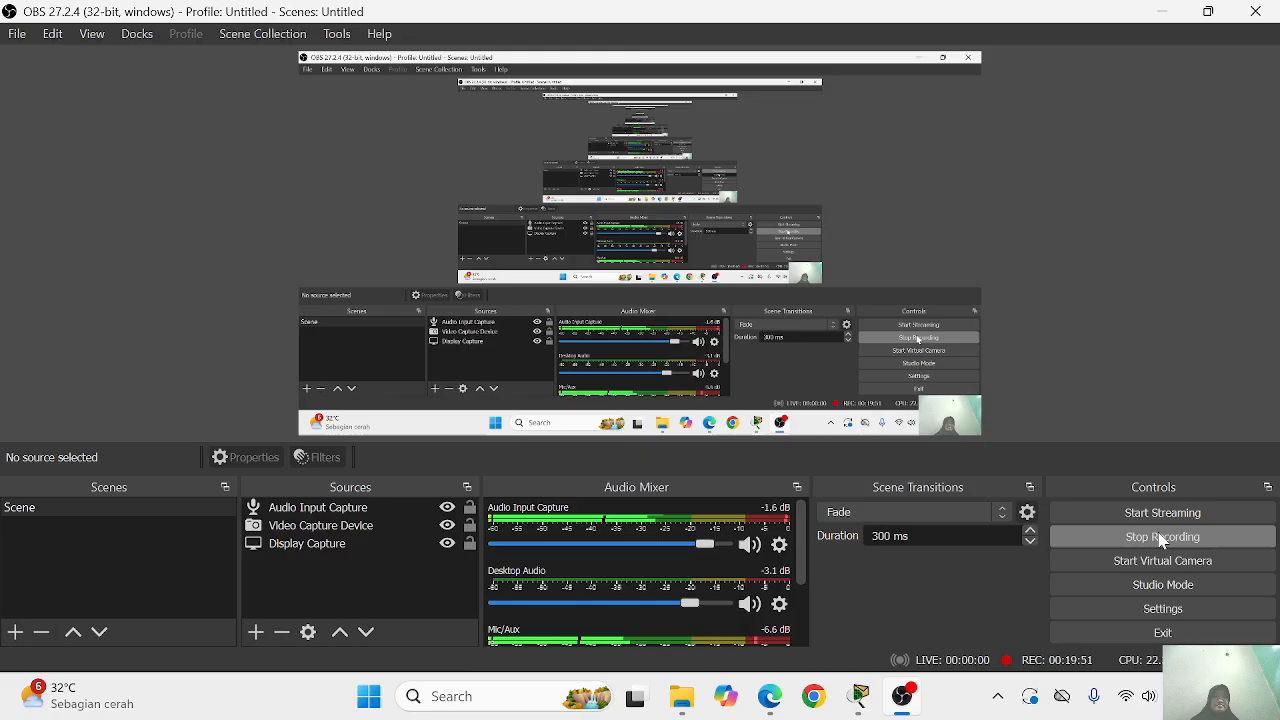